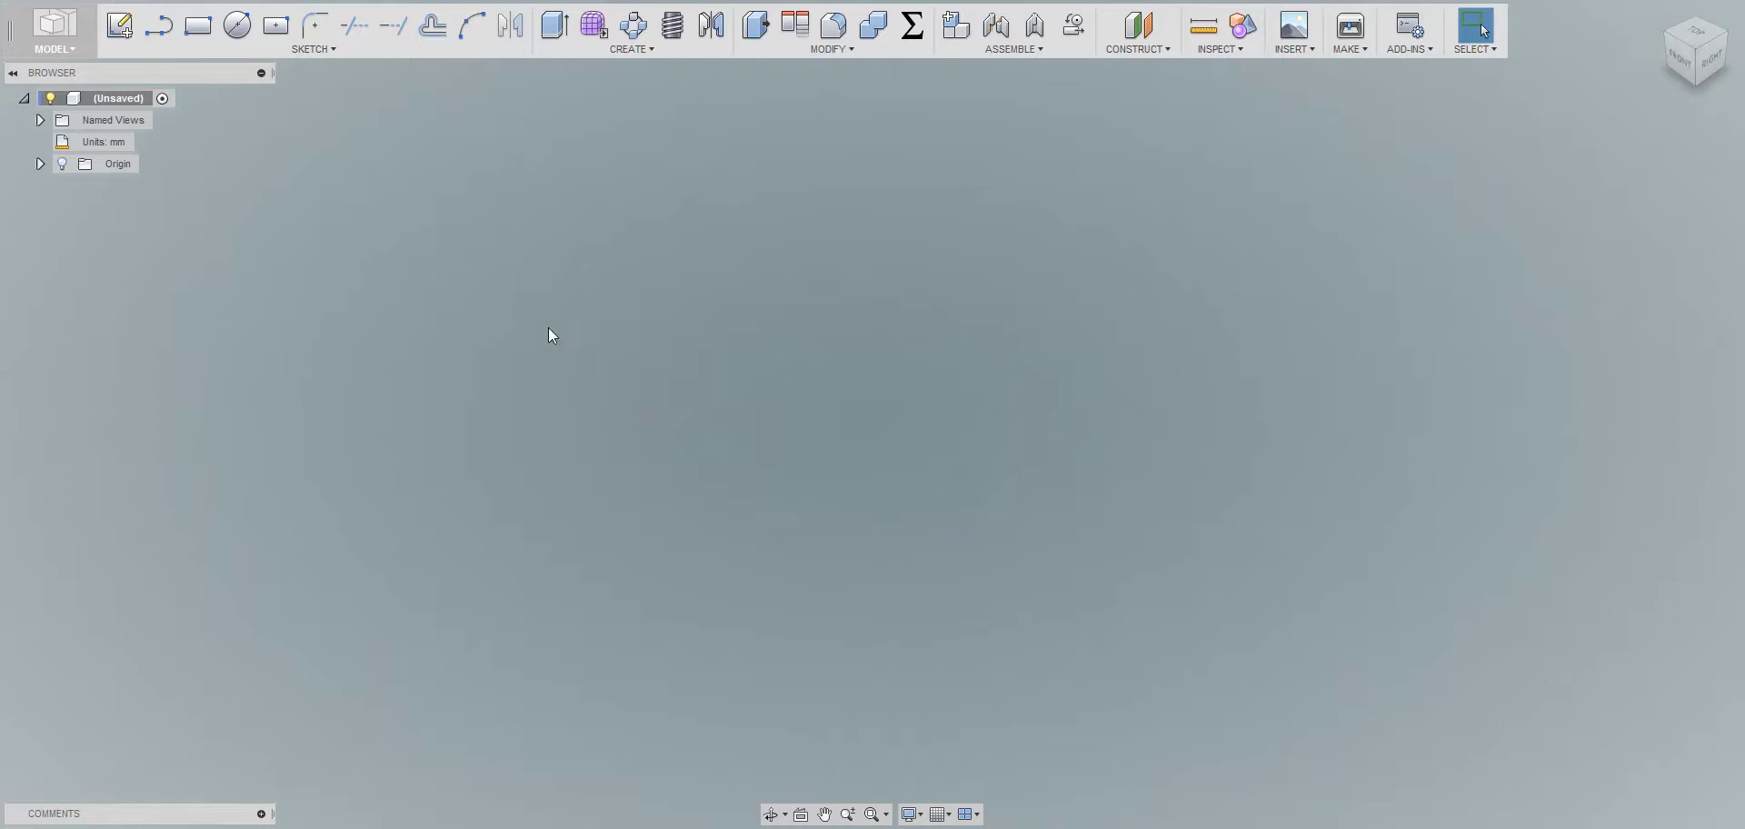
# Add a new component under the root and start a sketch on the horizontal XZ plane
pyautogui.rightClick(136, 100)
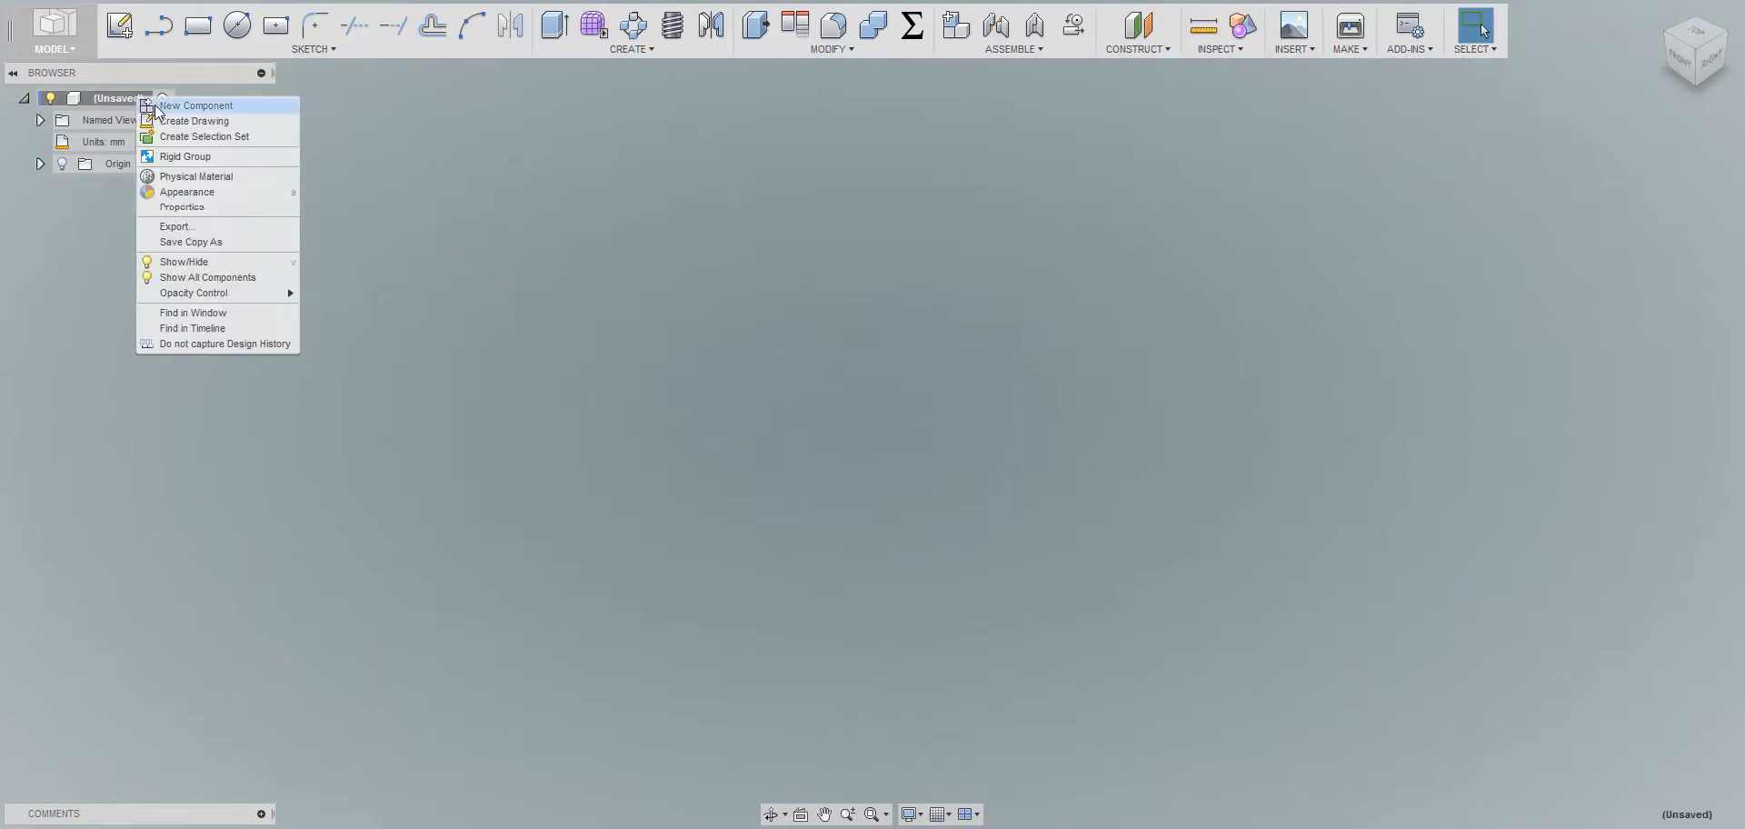
pyautogui.click(220, 107)
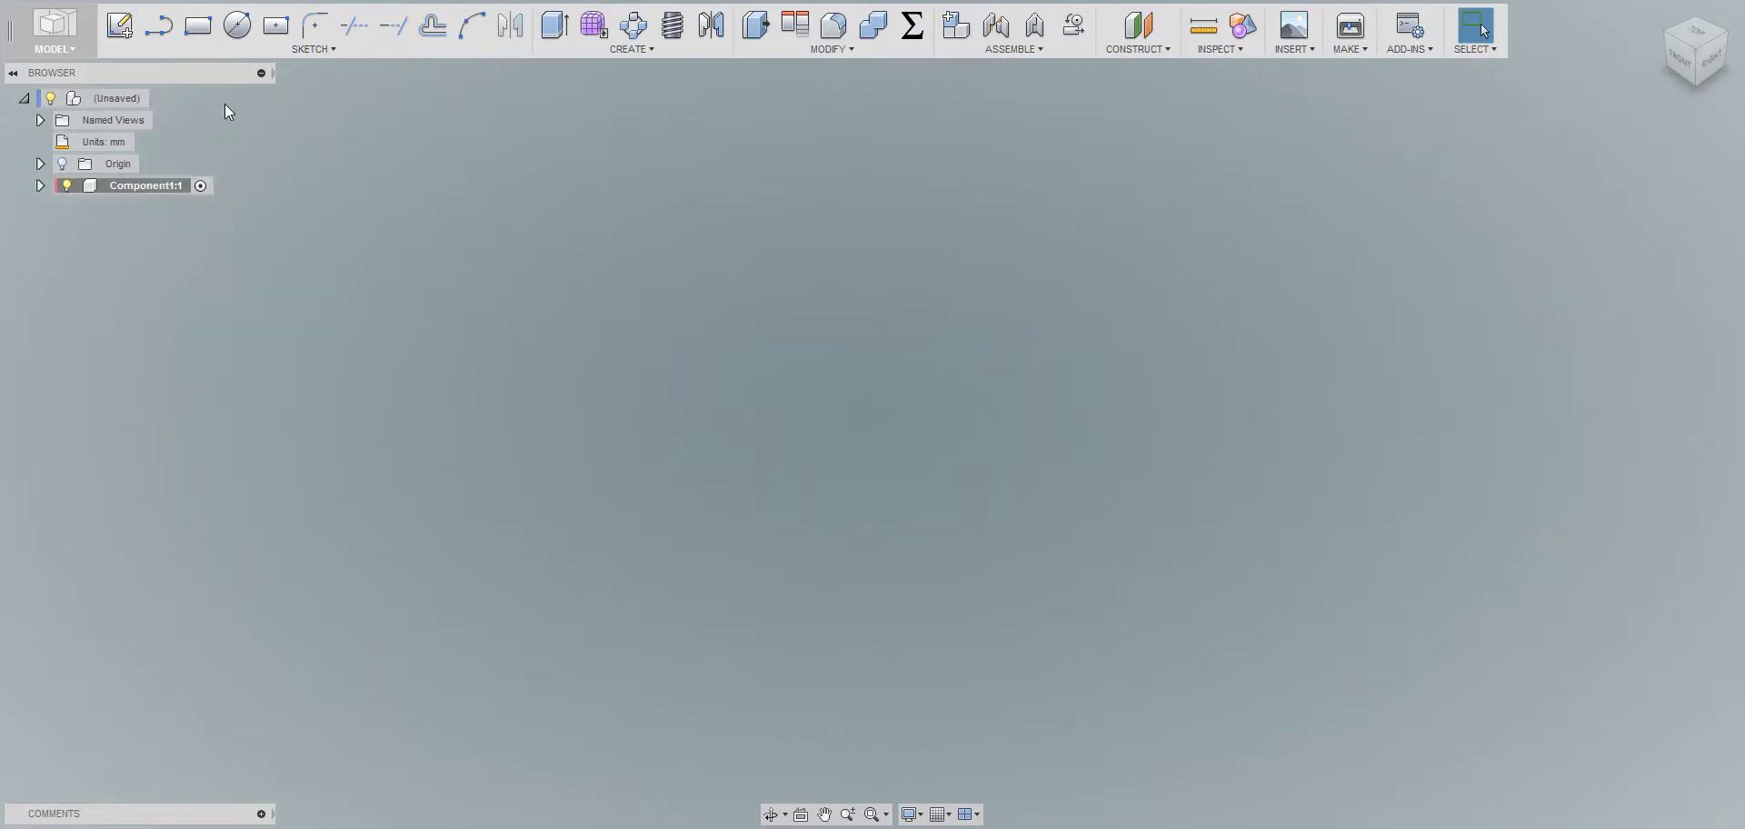
pyautogui.click(121, 26)
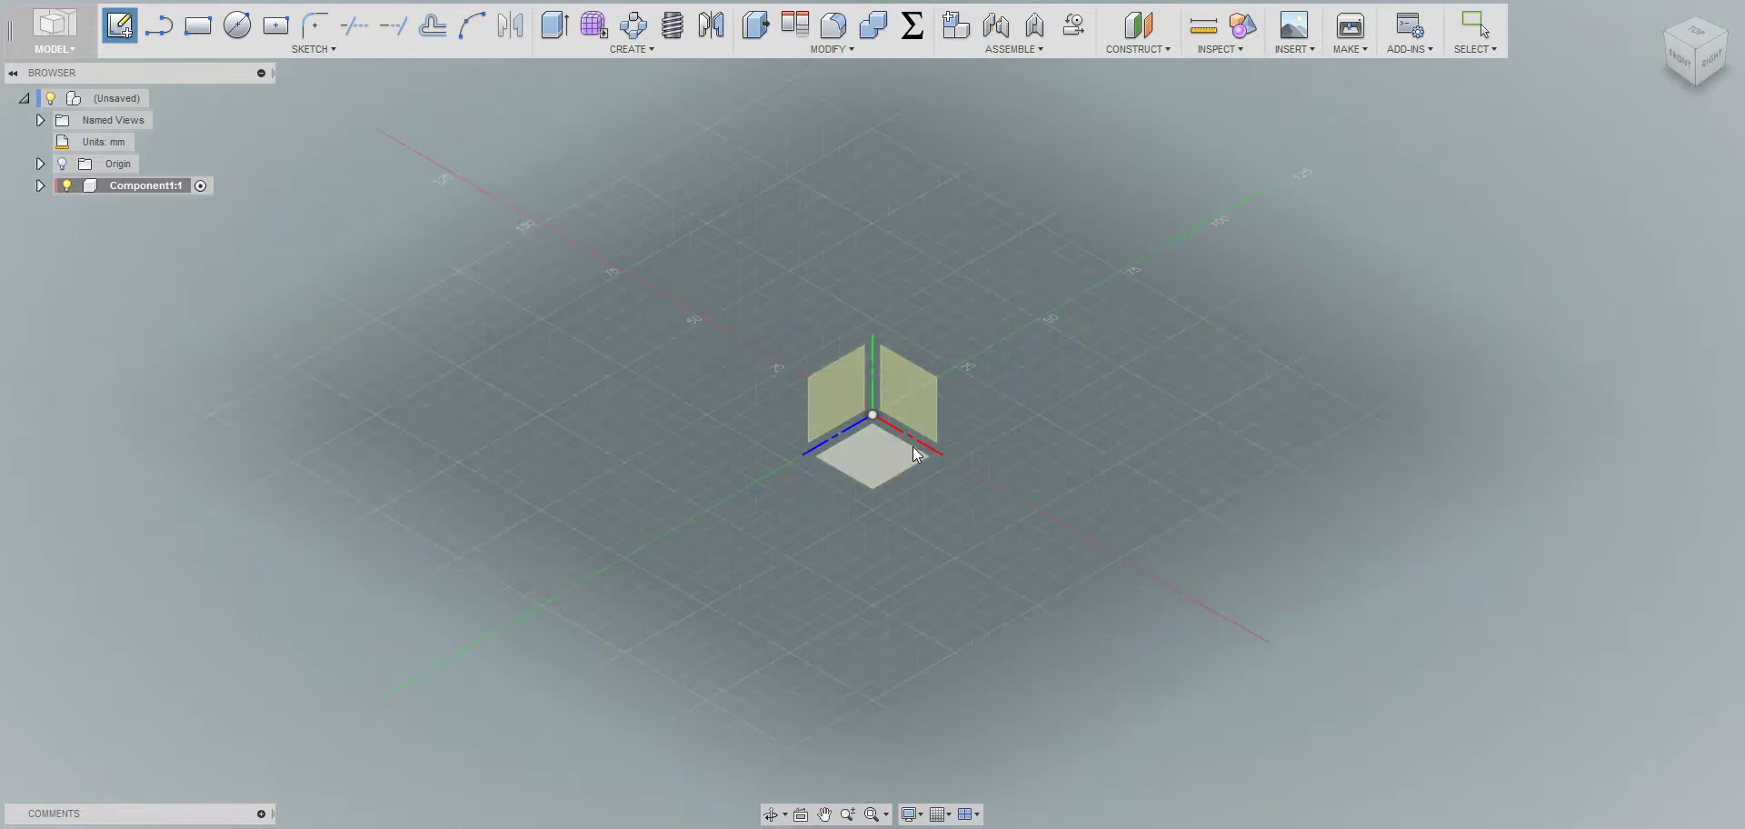
pyautogui.click(894, 451)
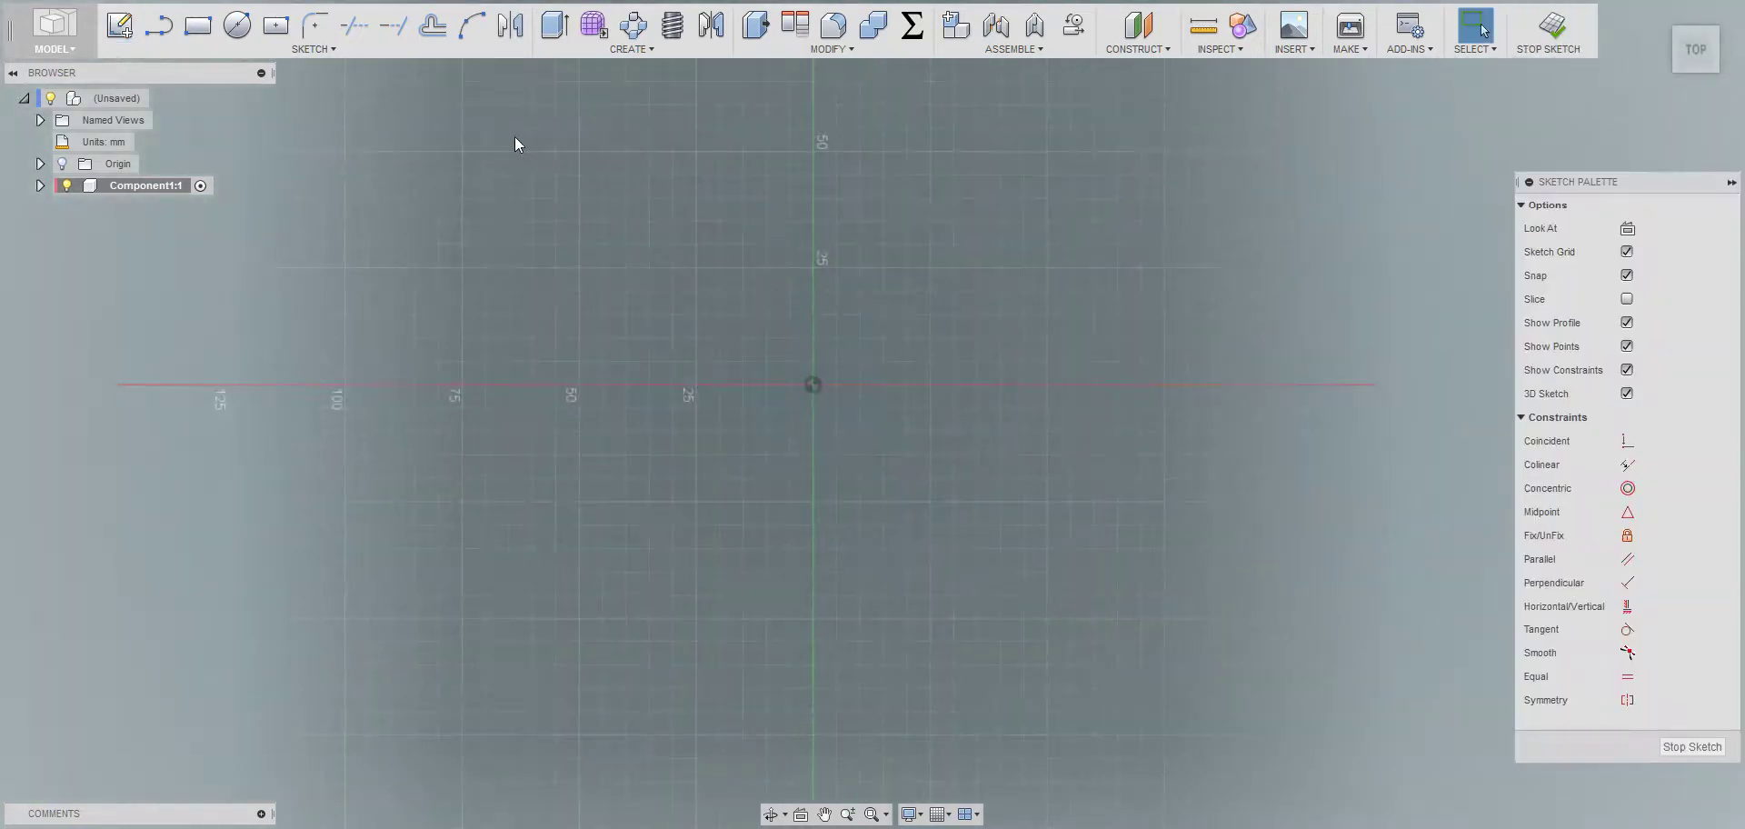
# Draw a 40 mm diameter circle centred at the sketch origin
pyautogui.click(236, 25)
pyautogui.click(812, 385)
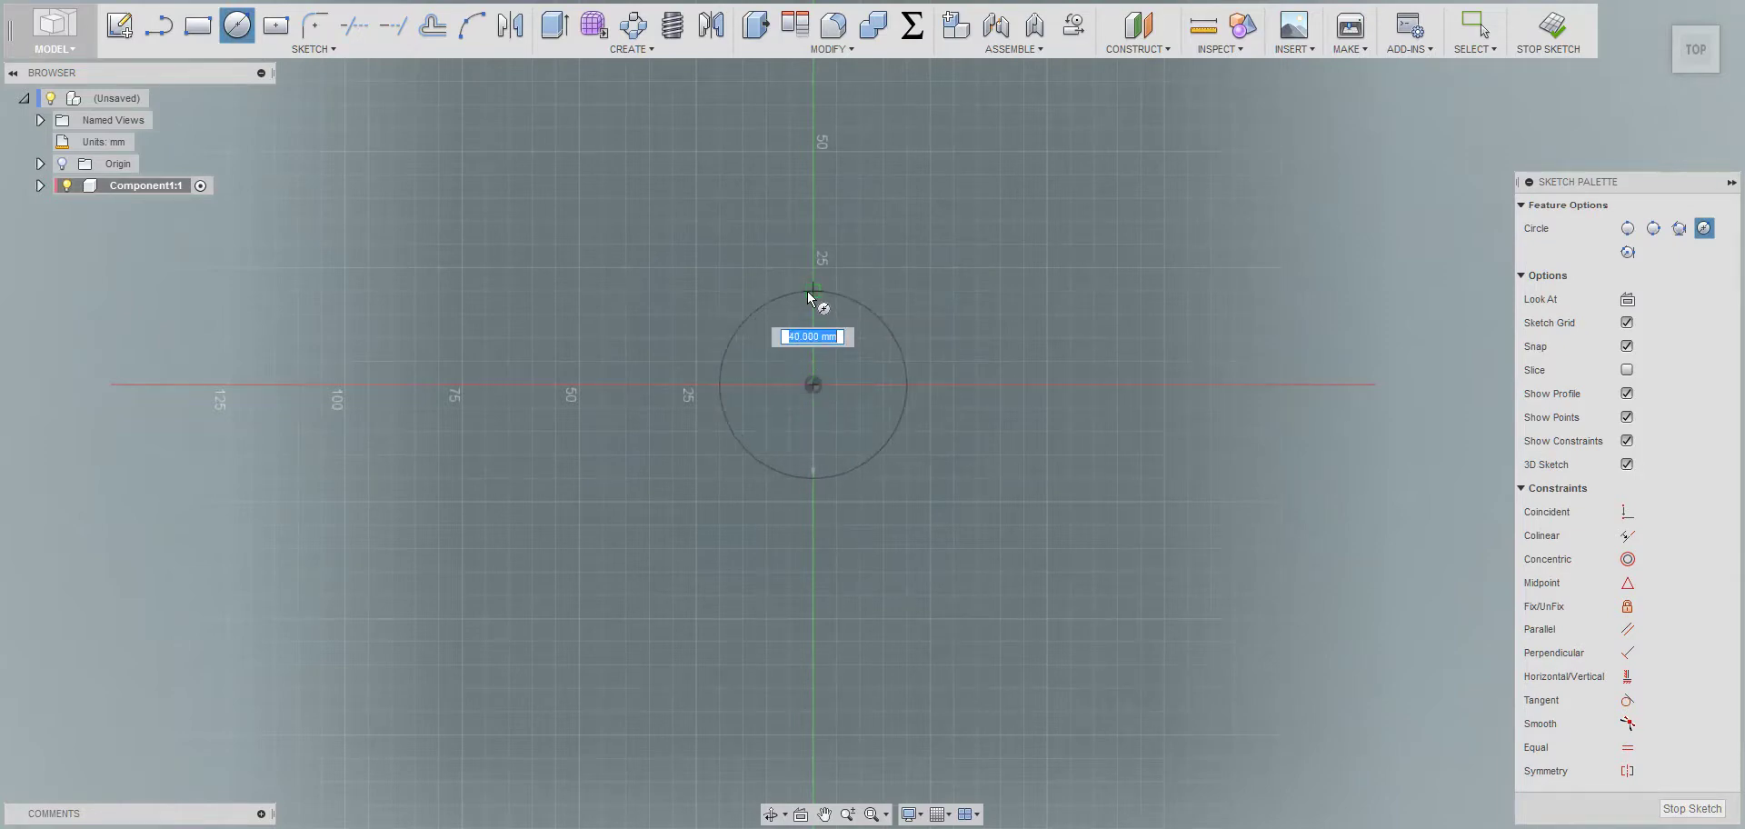
pyautogui.click(809, 293)
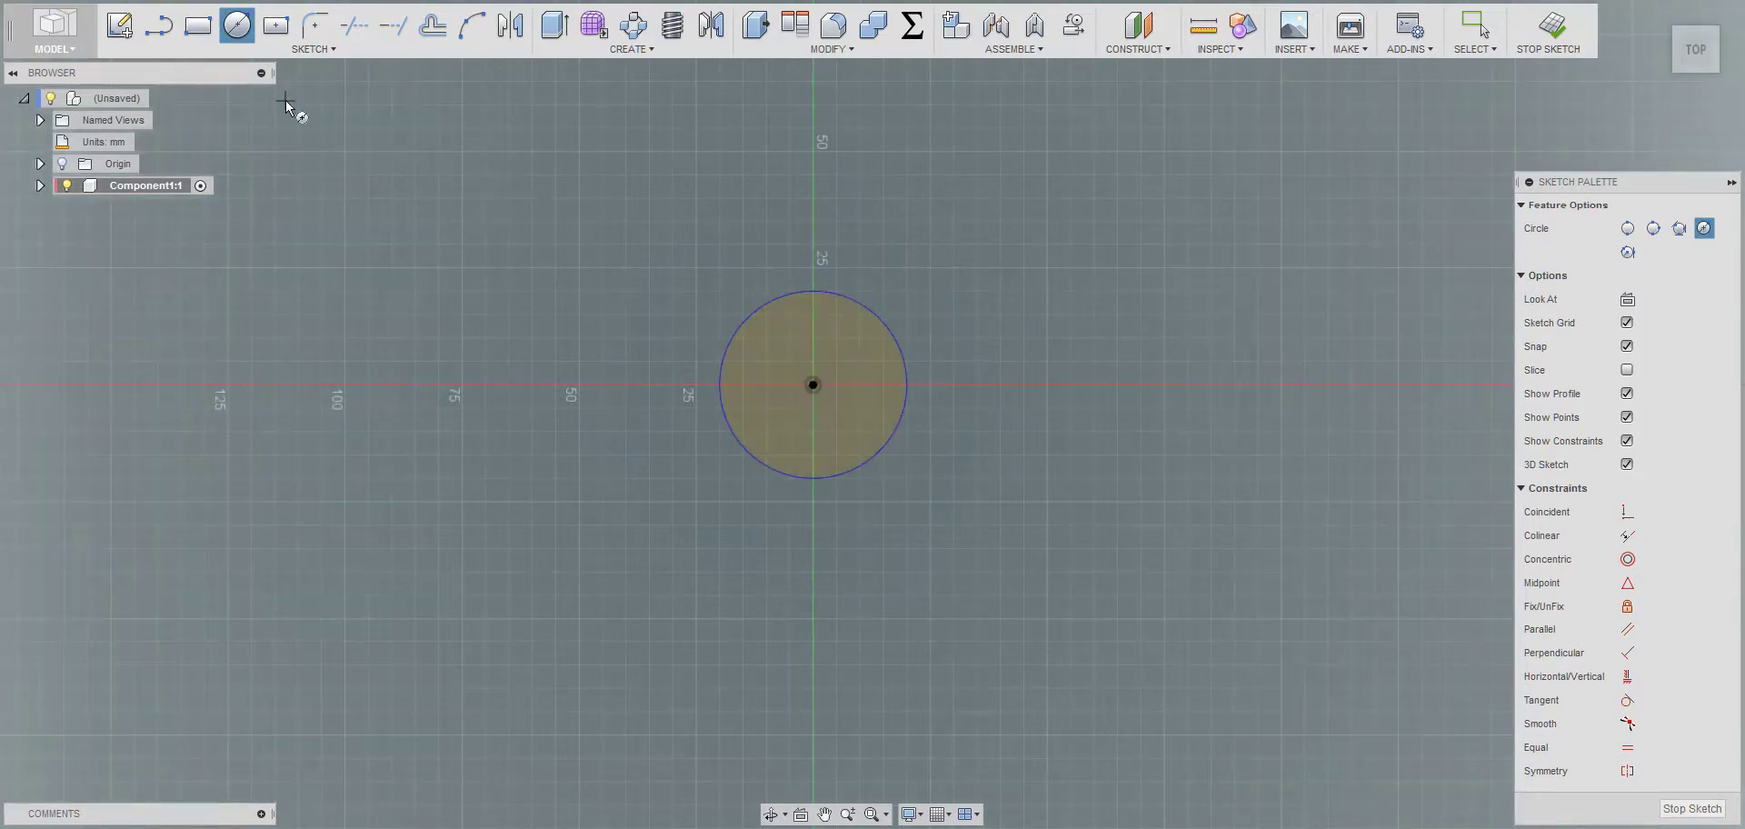
# Draw a six-sided circumscribed polygon around the circle, centred on the origin
pyautogui.click(309, 49)
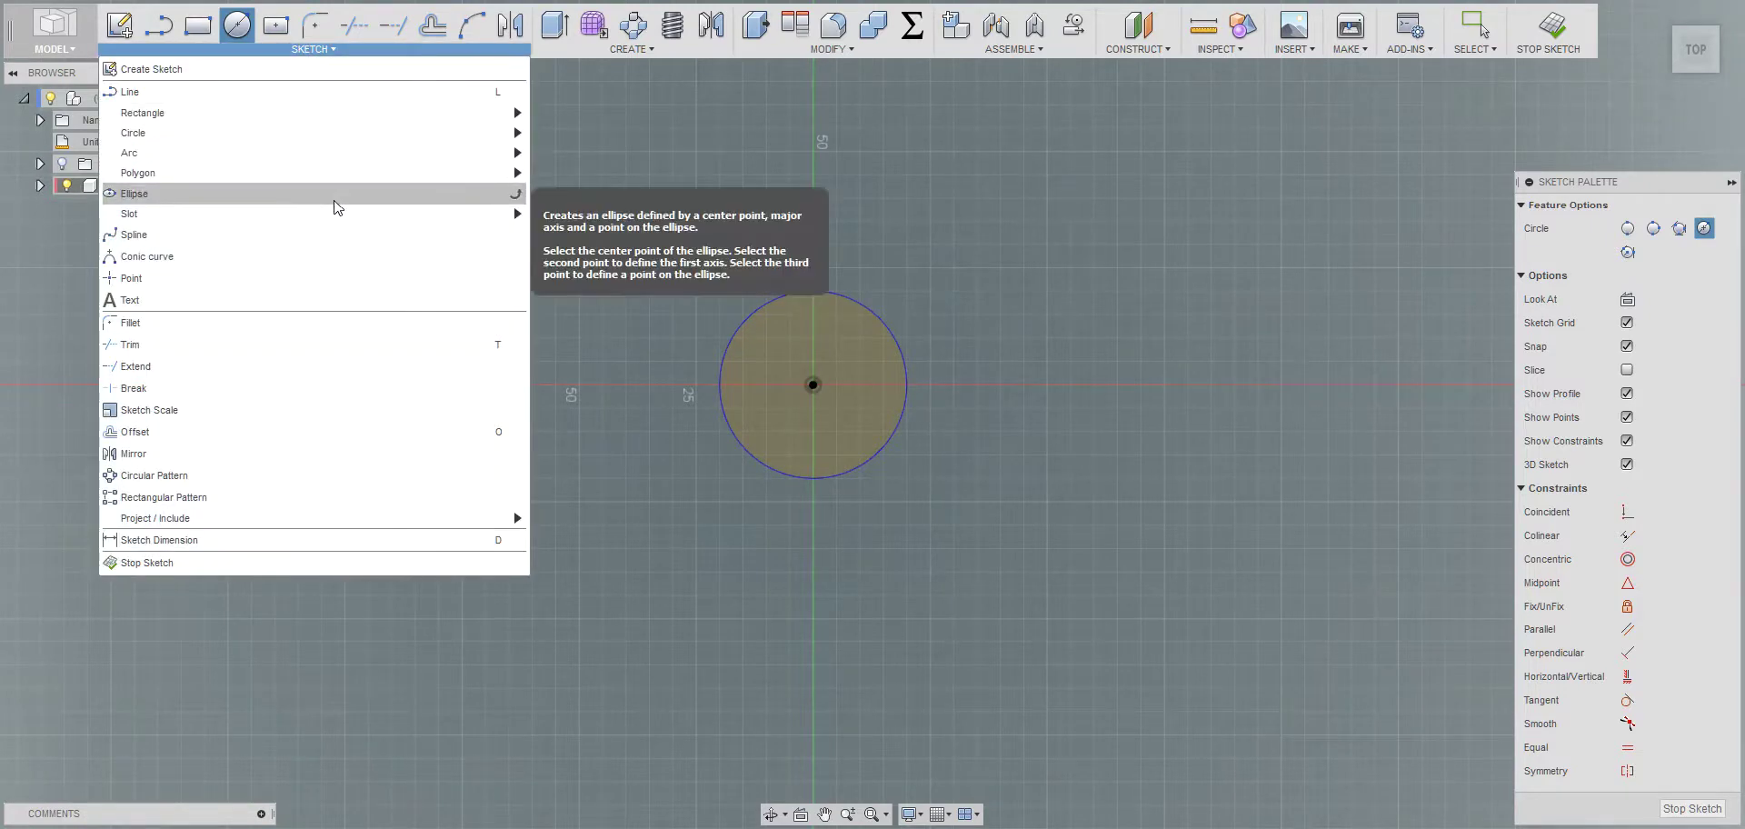
pyautogui.moveTo(335, 217)
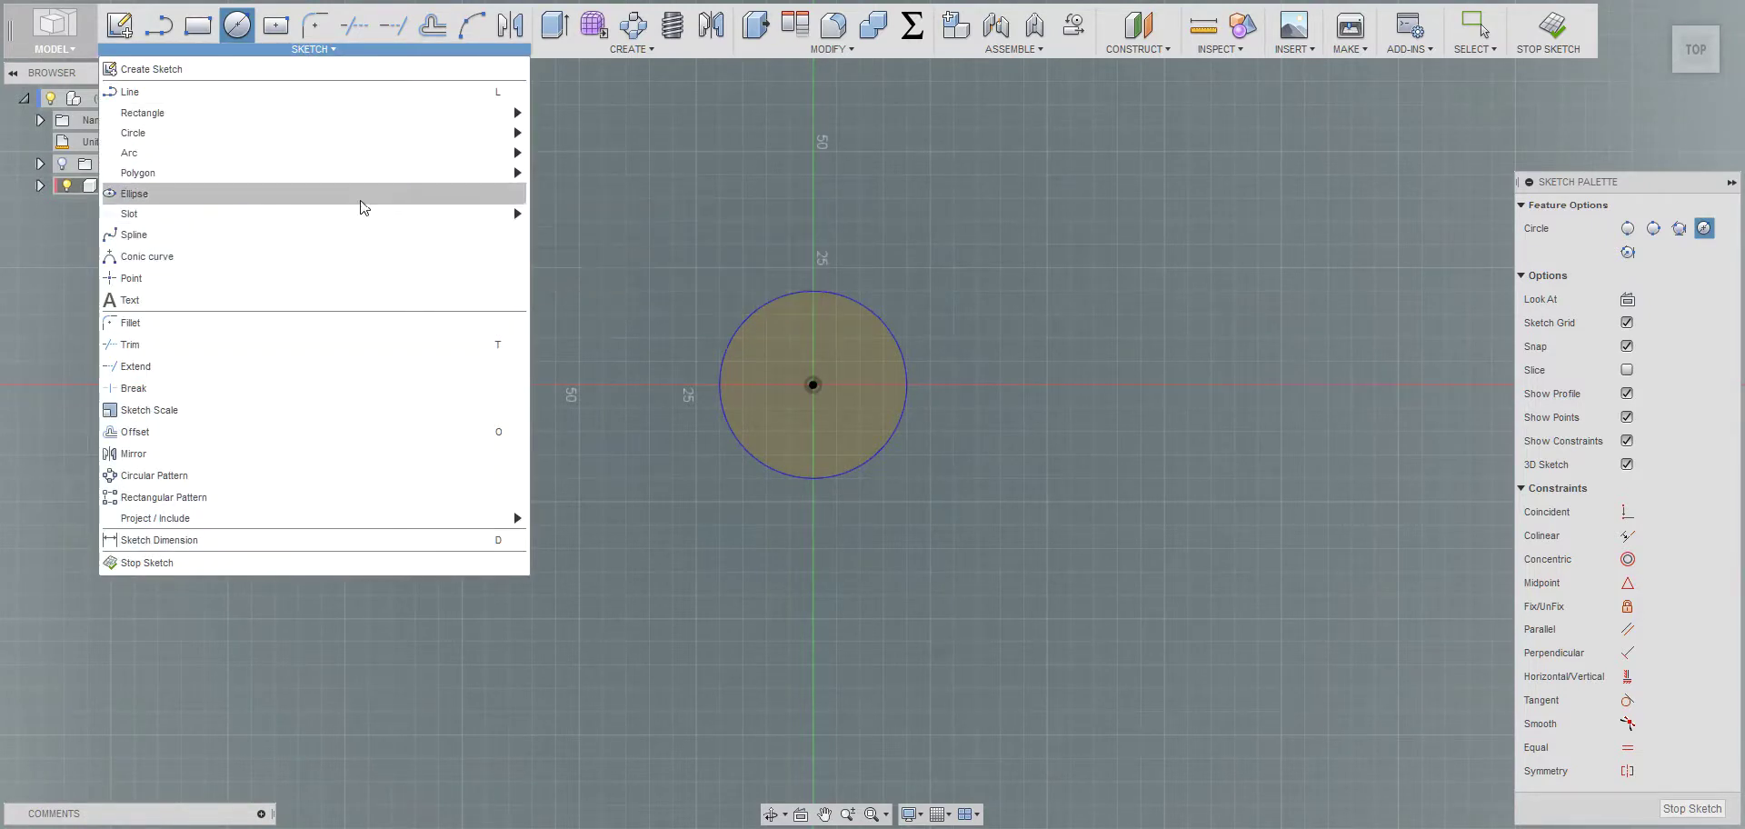
pyautogui.moveTo(499, 175)
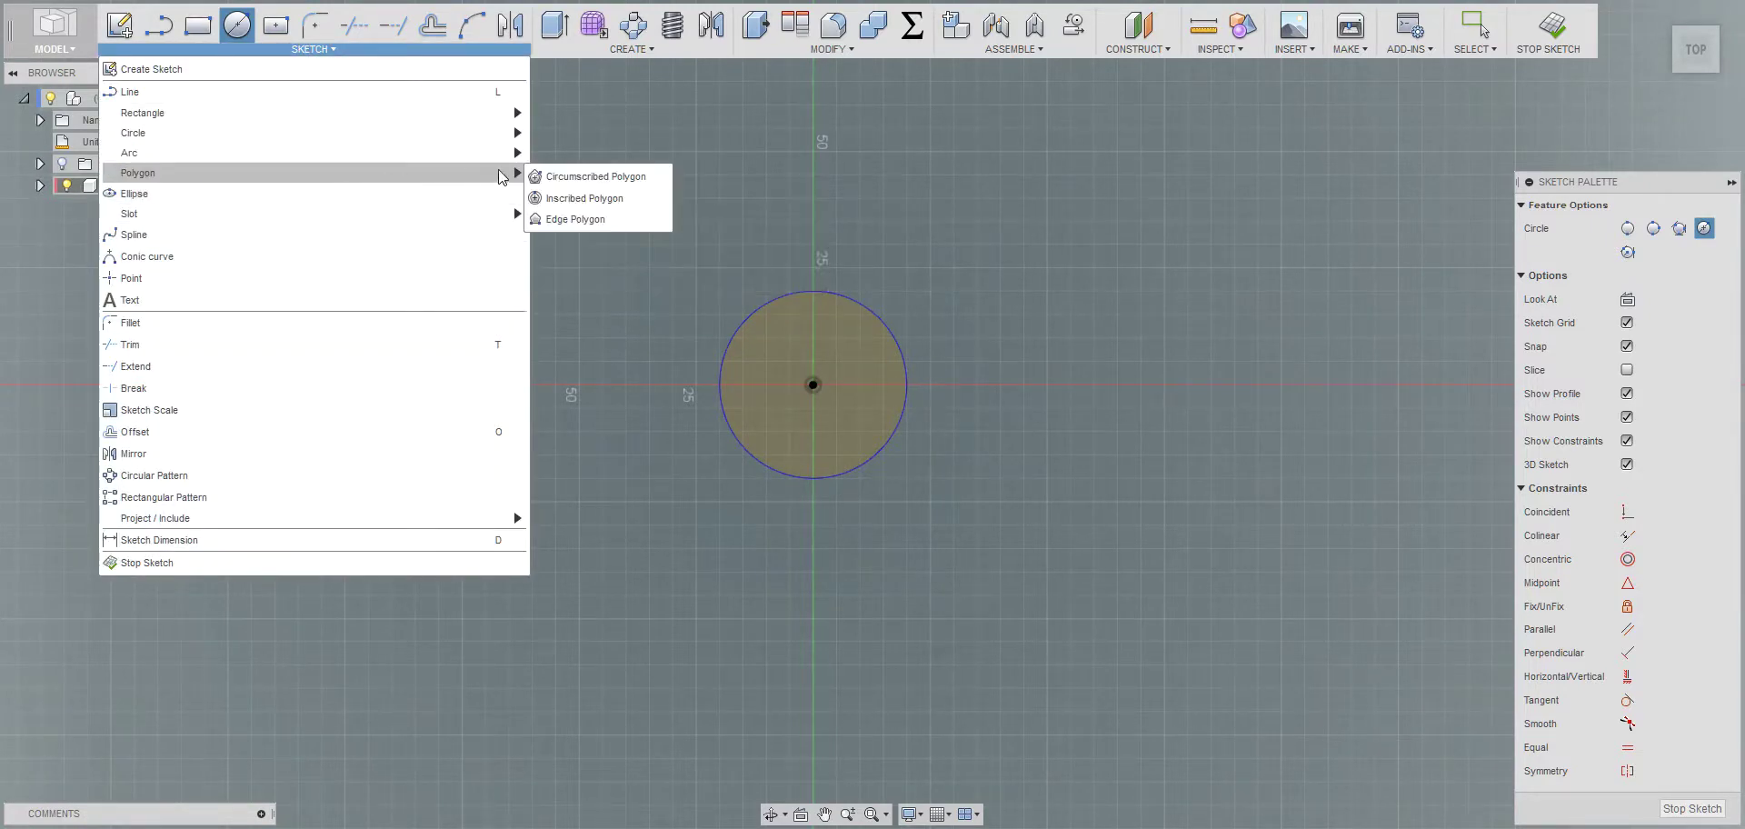
pyautogui.click(574, 177)
pyautogui.click(813, 386)
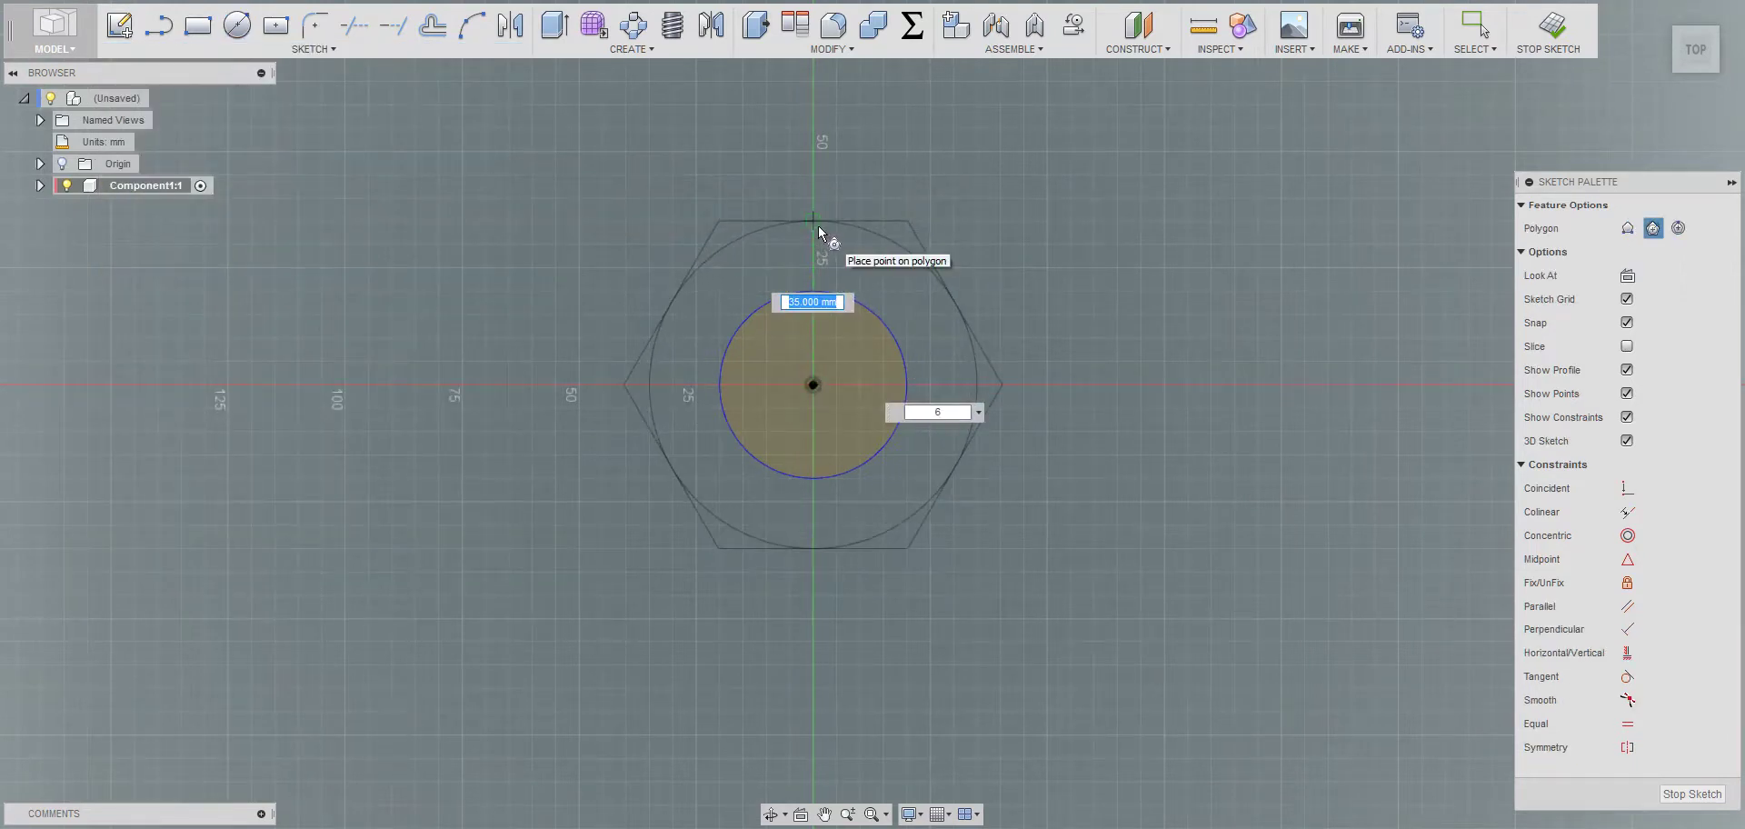
pyautogui.click(818, 227)
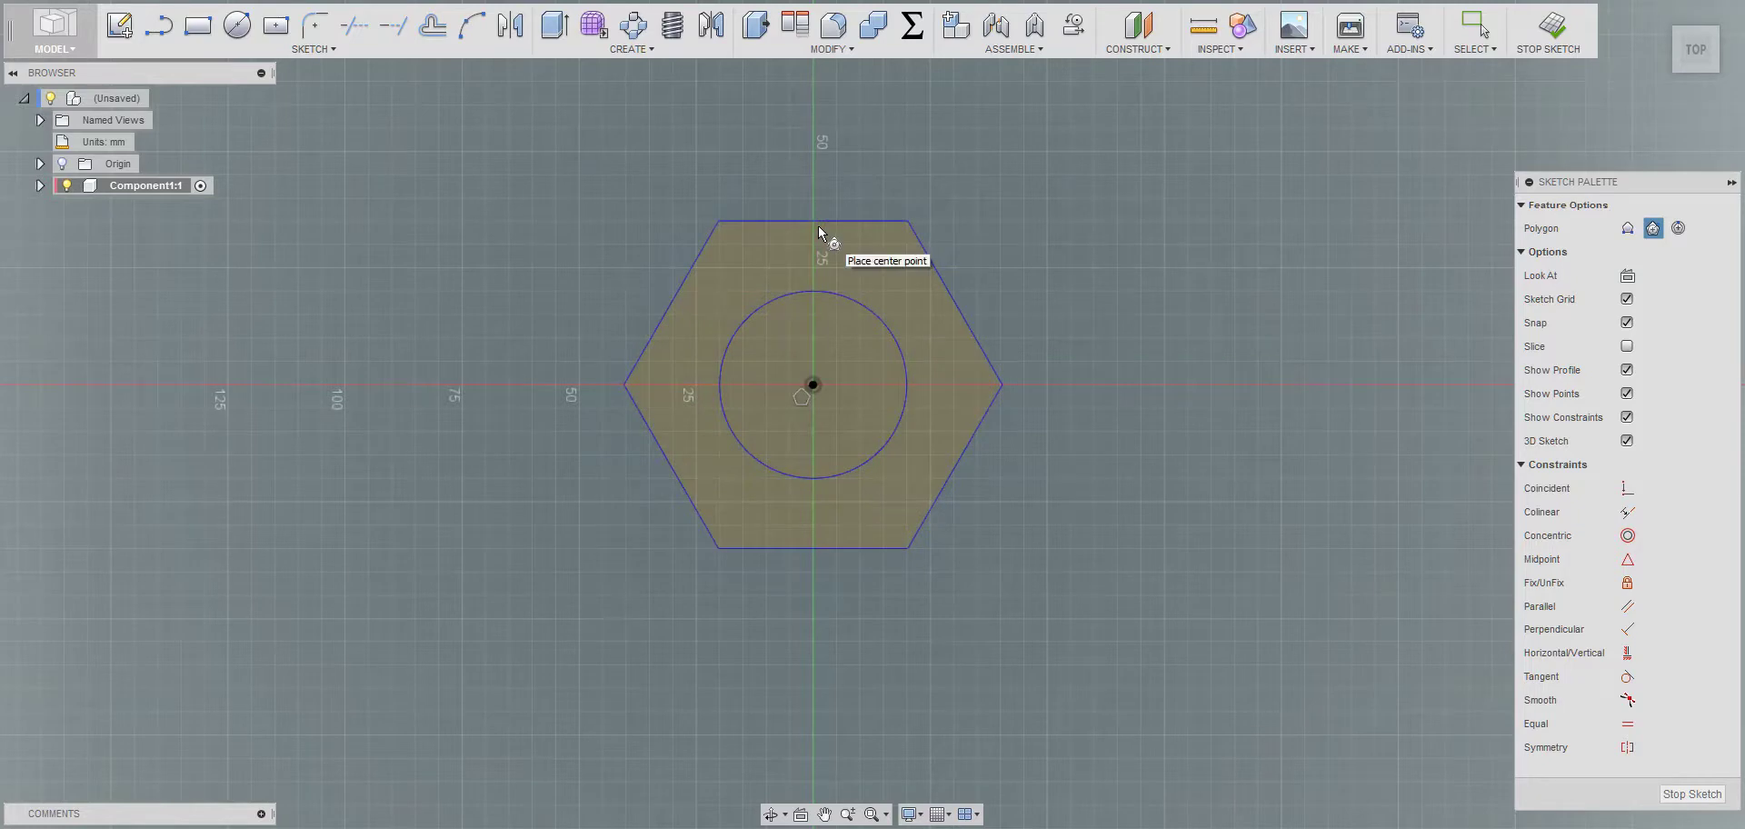
pyautogui.press('Escape')
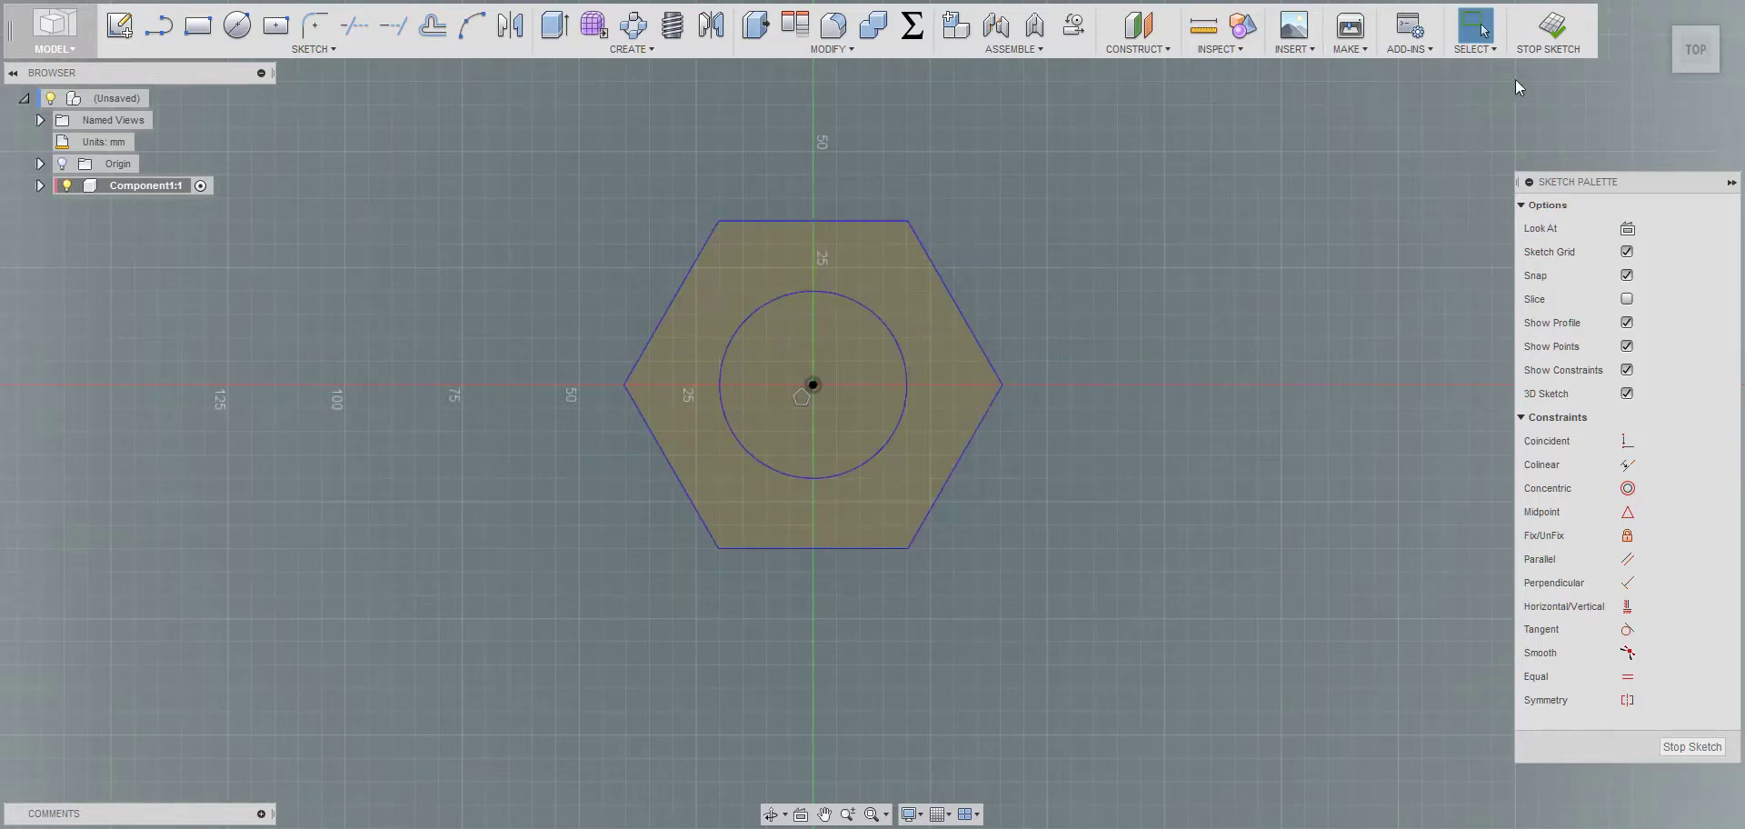
# Finish the sketch and extrude the hexagon and circle profiles 20 mm as a new body
pyautogui.click(1548, 29)
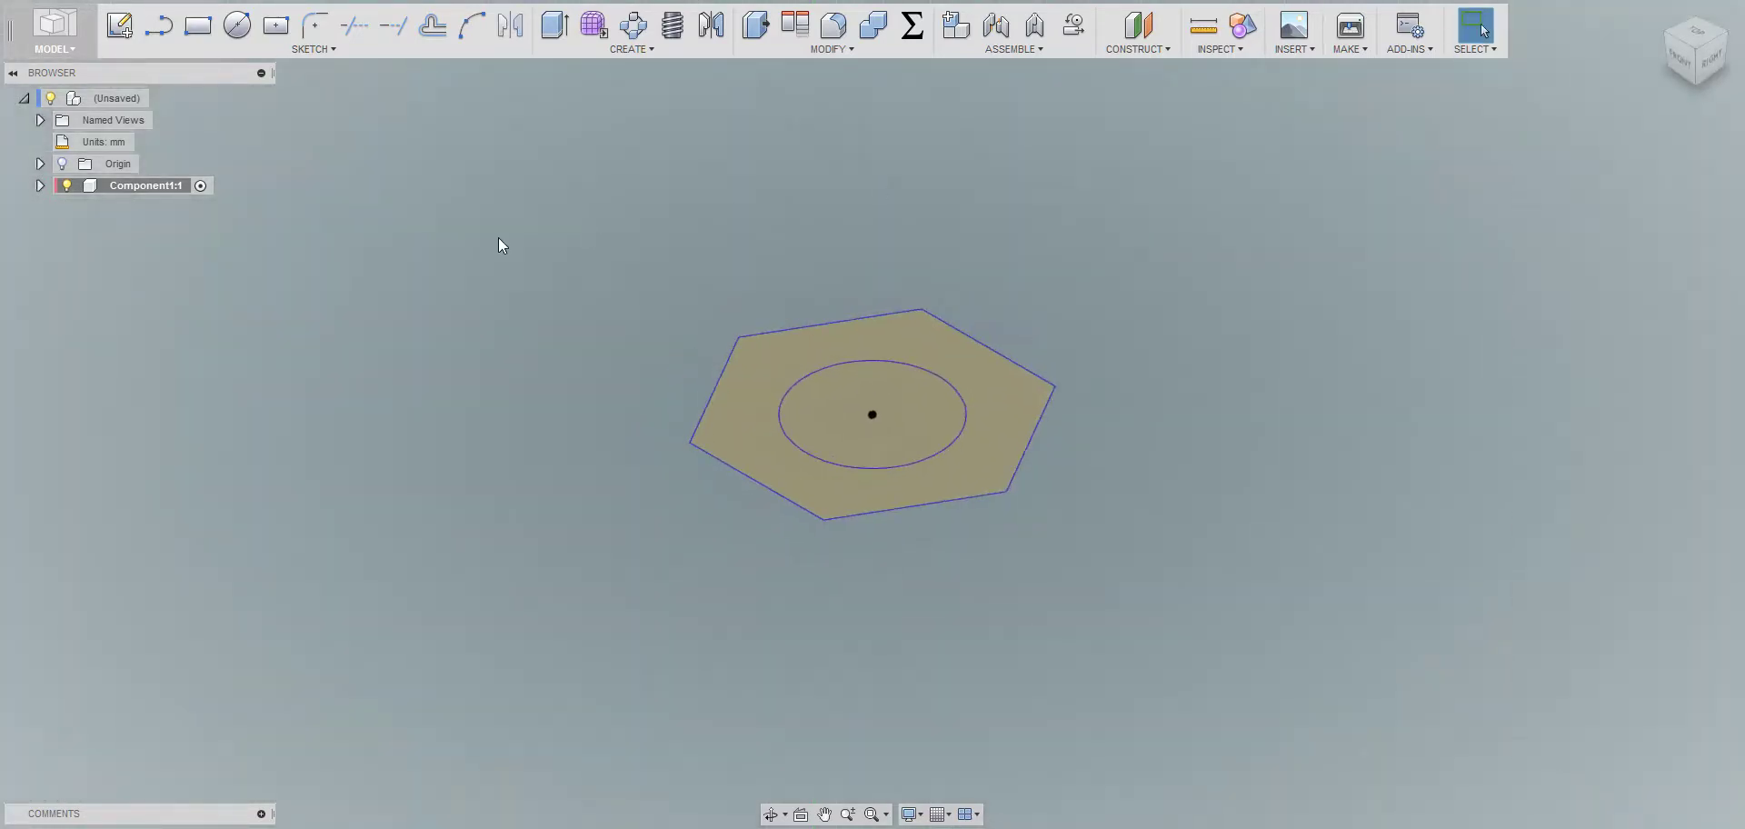
pyautogui.click(547, 32)
pyautogui.click(765, 364)
pyautogui.click(852, 402)
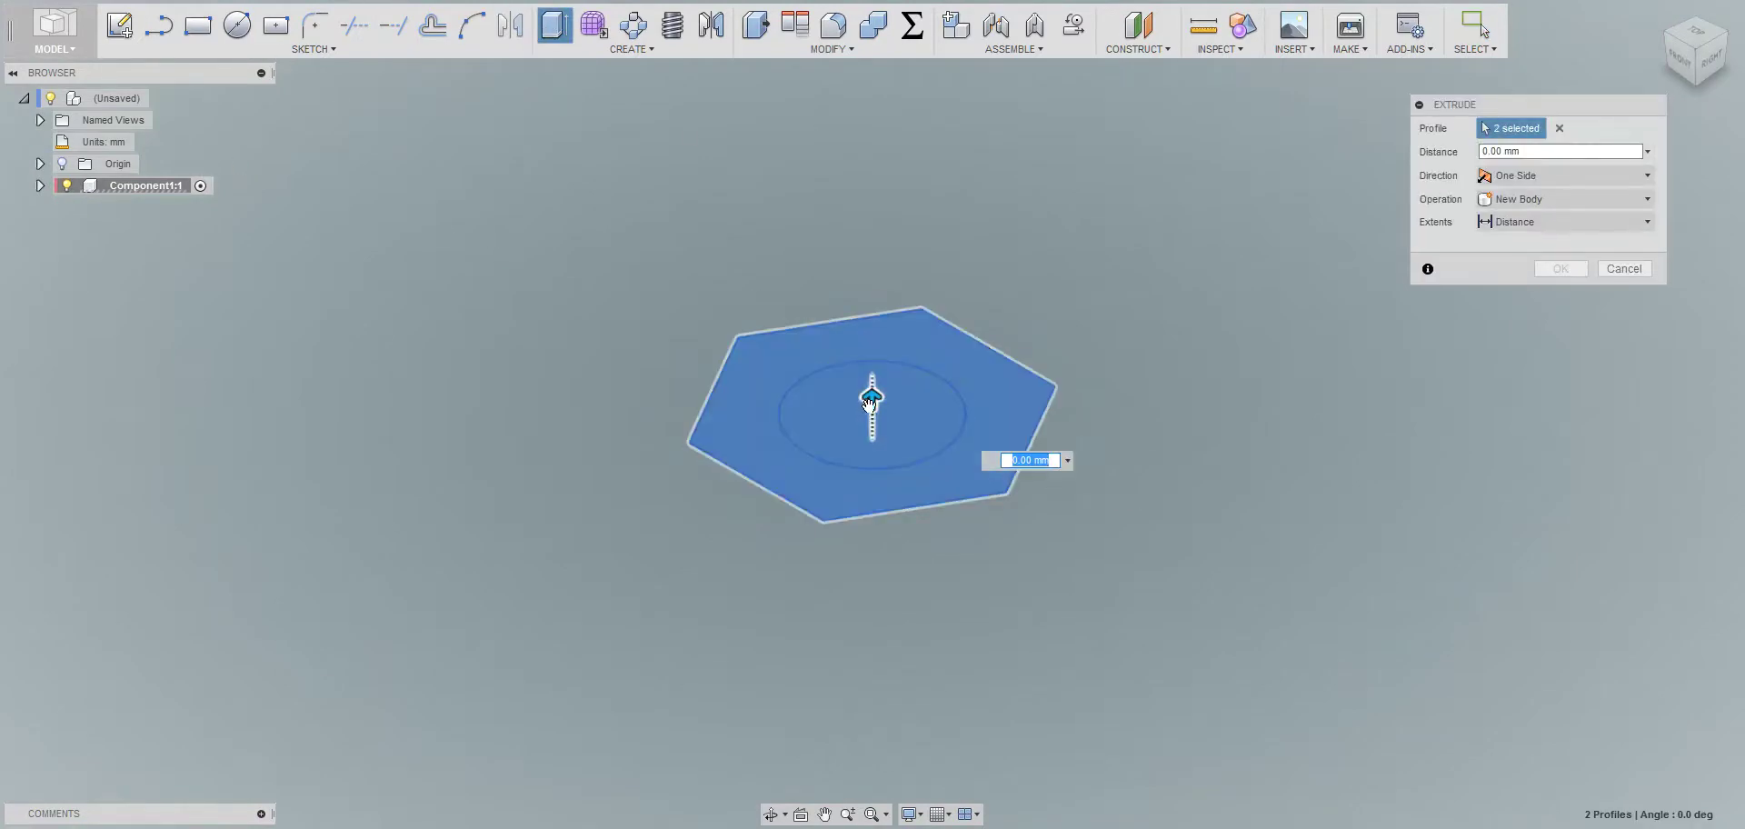
pyautogui.moveTo(870, 403); pyautogui.dragTo(871, 326)
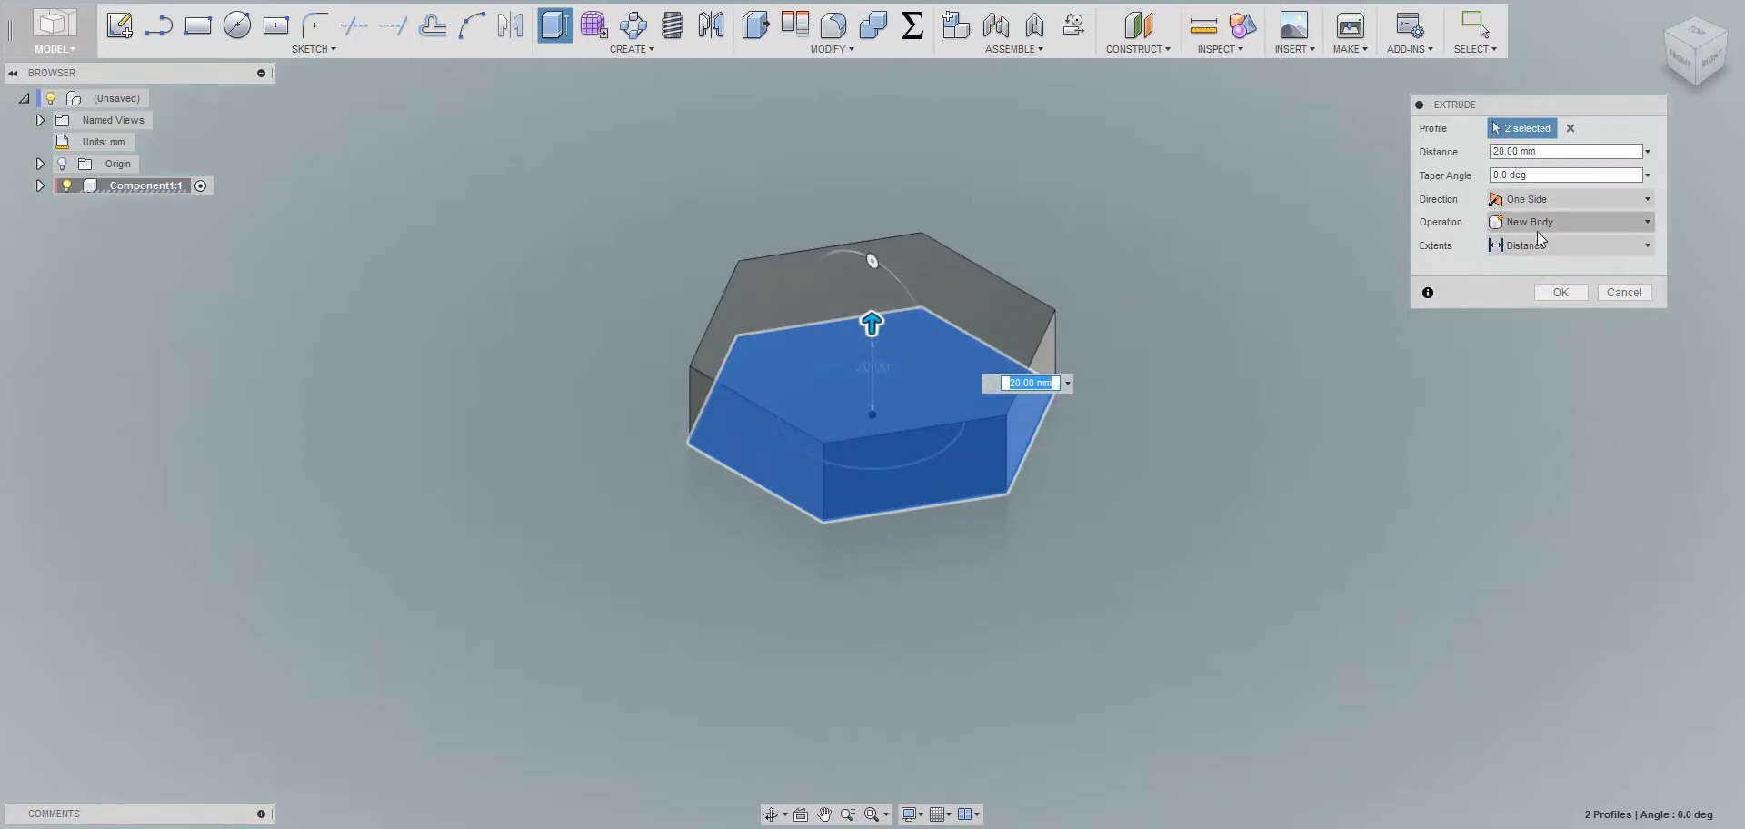
pyautogui.click(1556, 292)
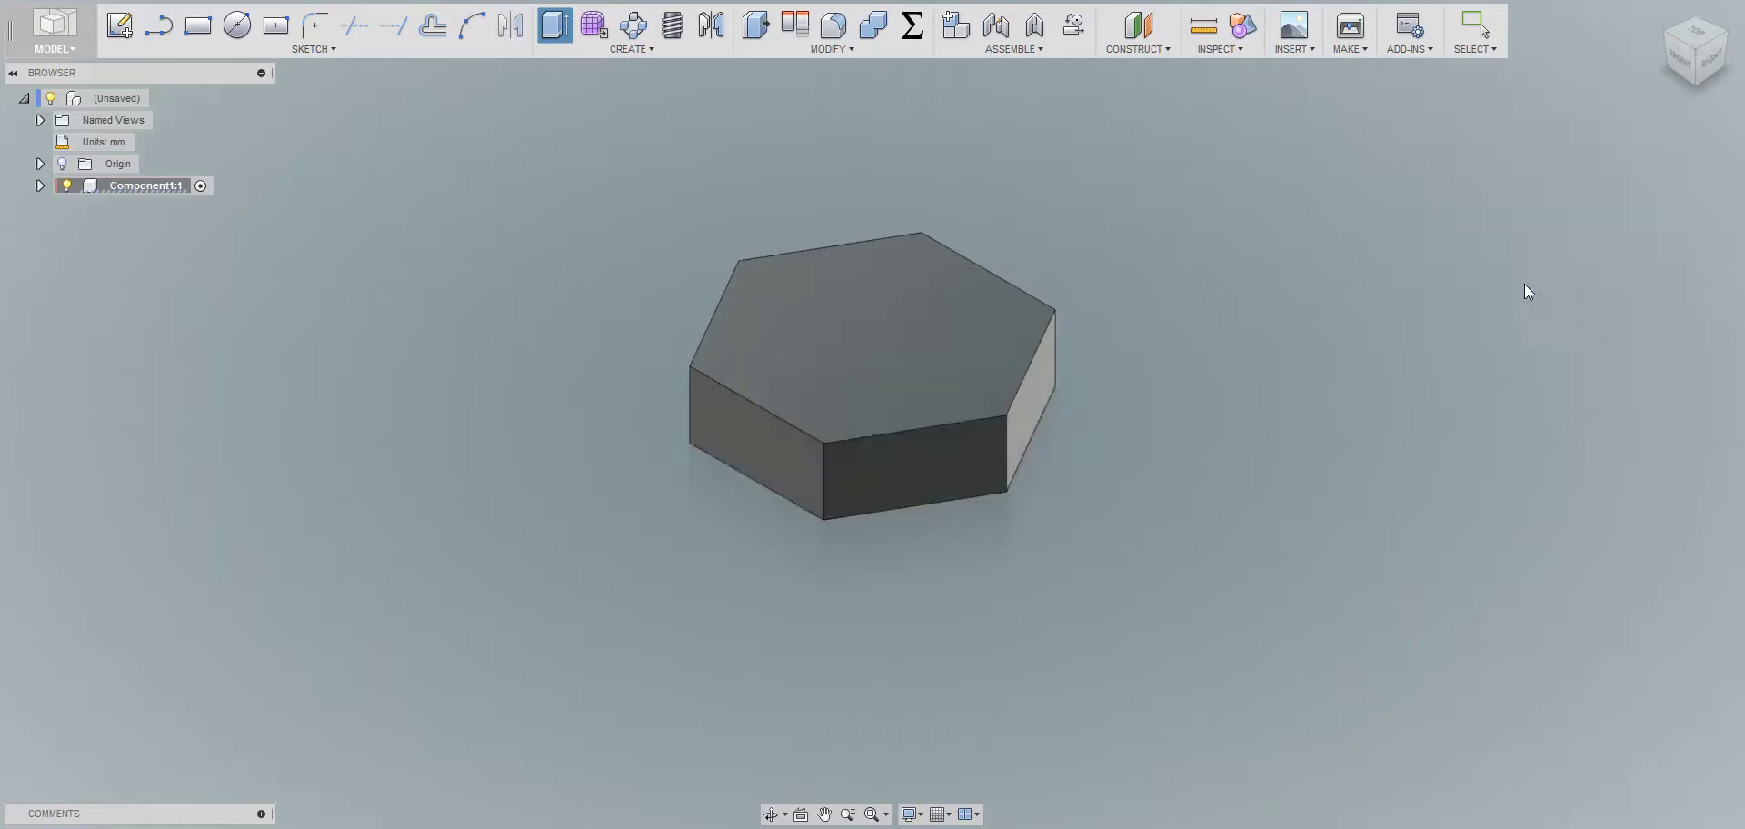
# Make Sketch1 in Component1 visible again
pyautogui.click(40, 185)
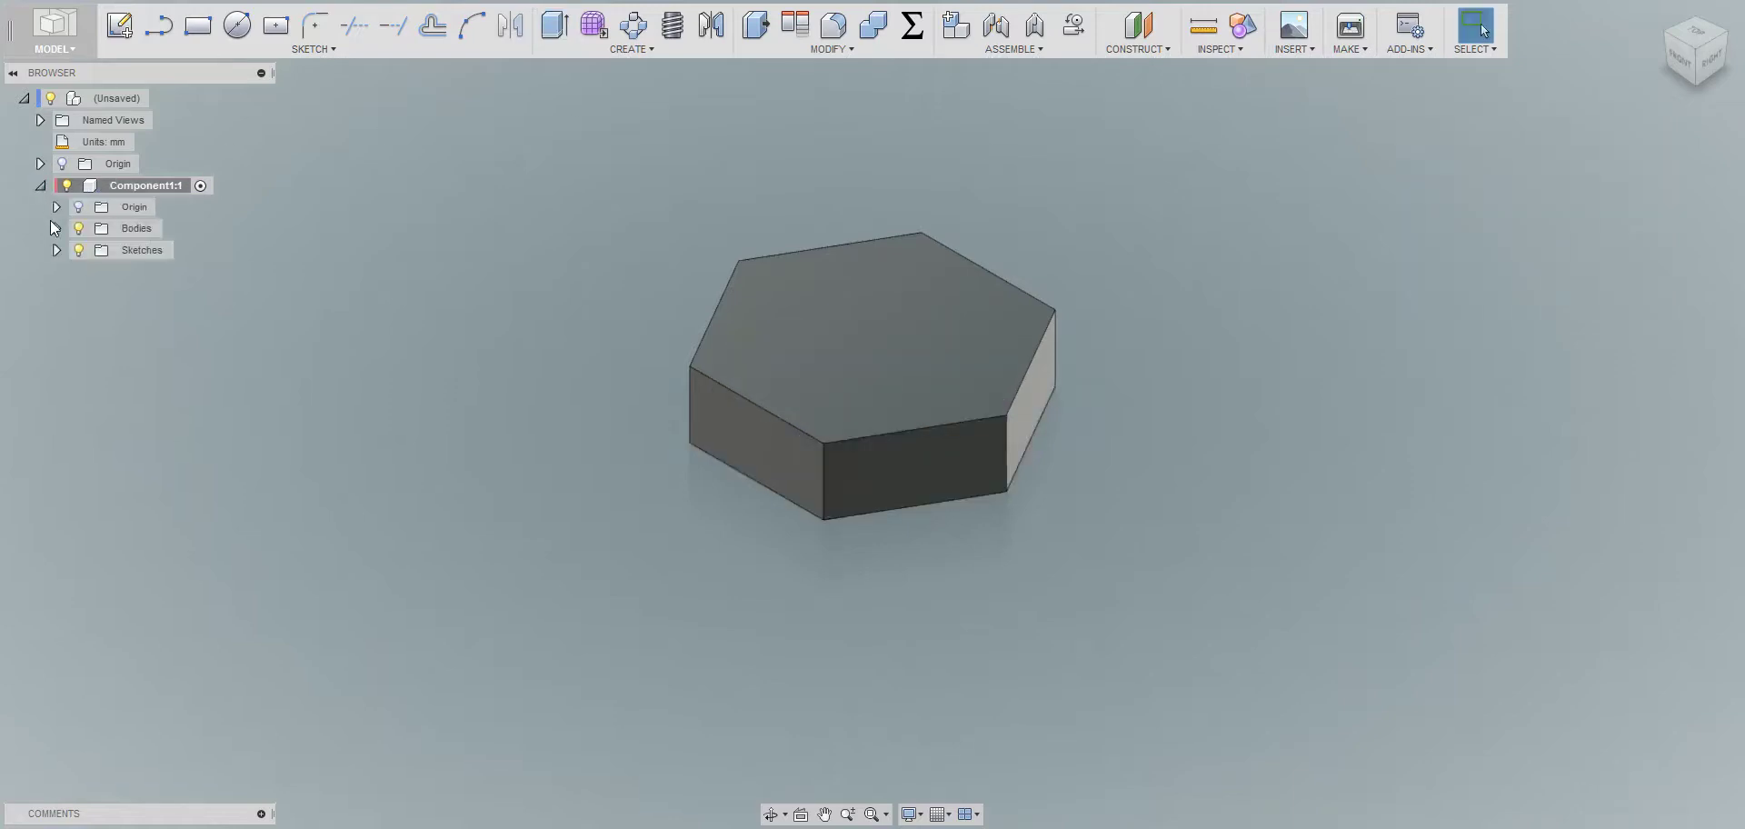
pyautogui.click(56, 250)
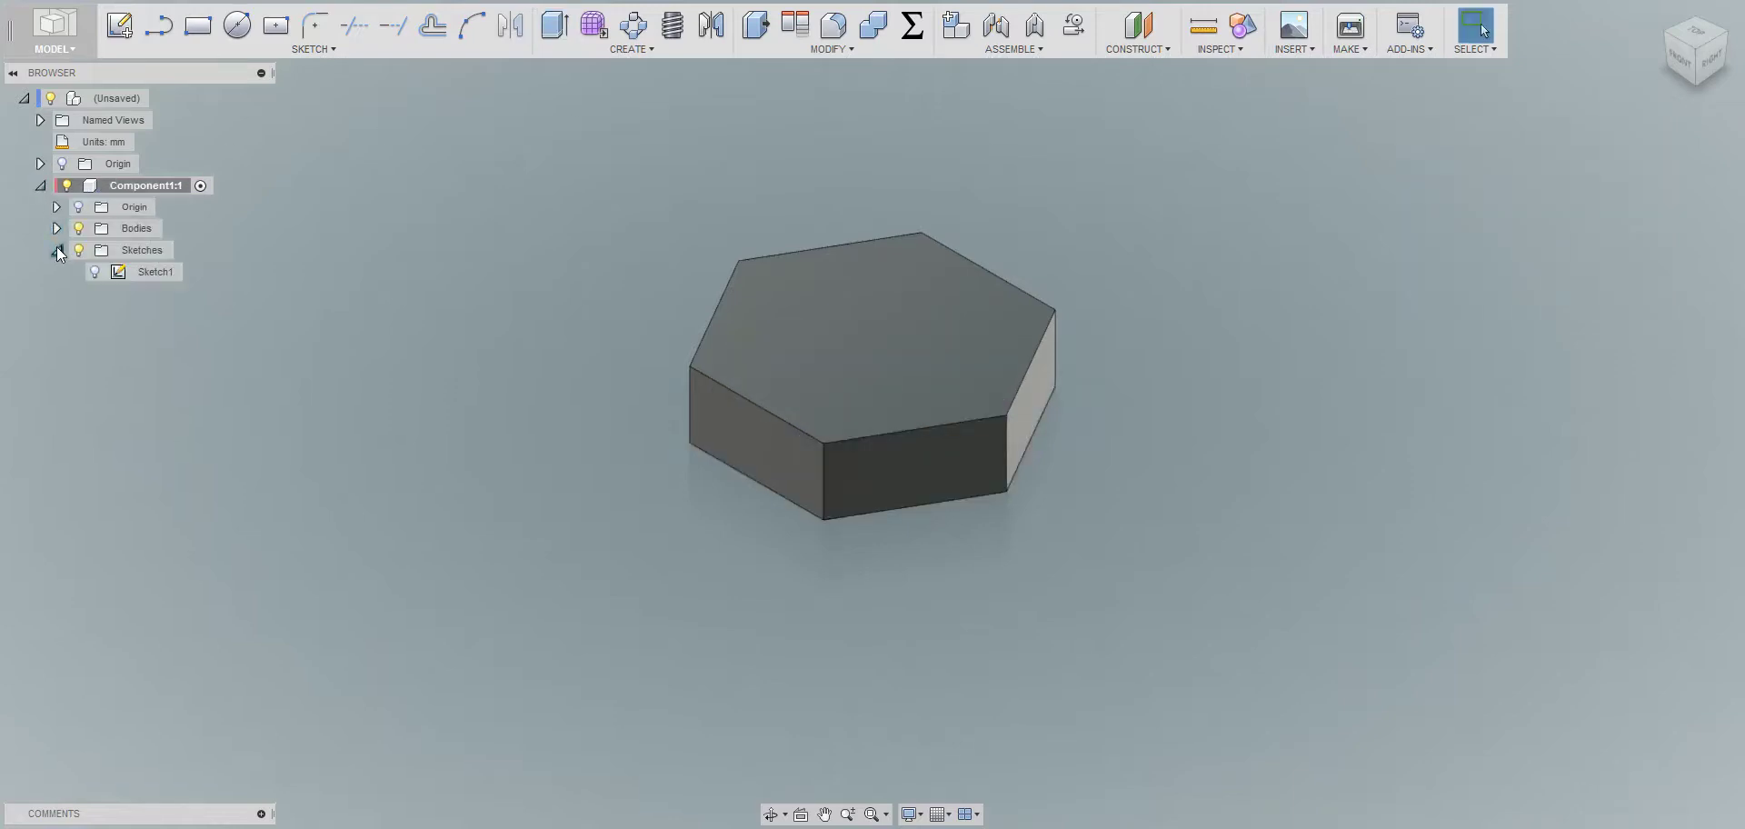
pyautogui.click(94, 271)
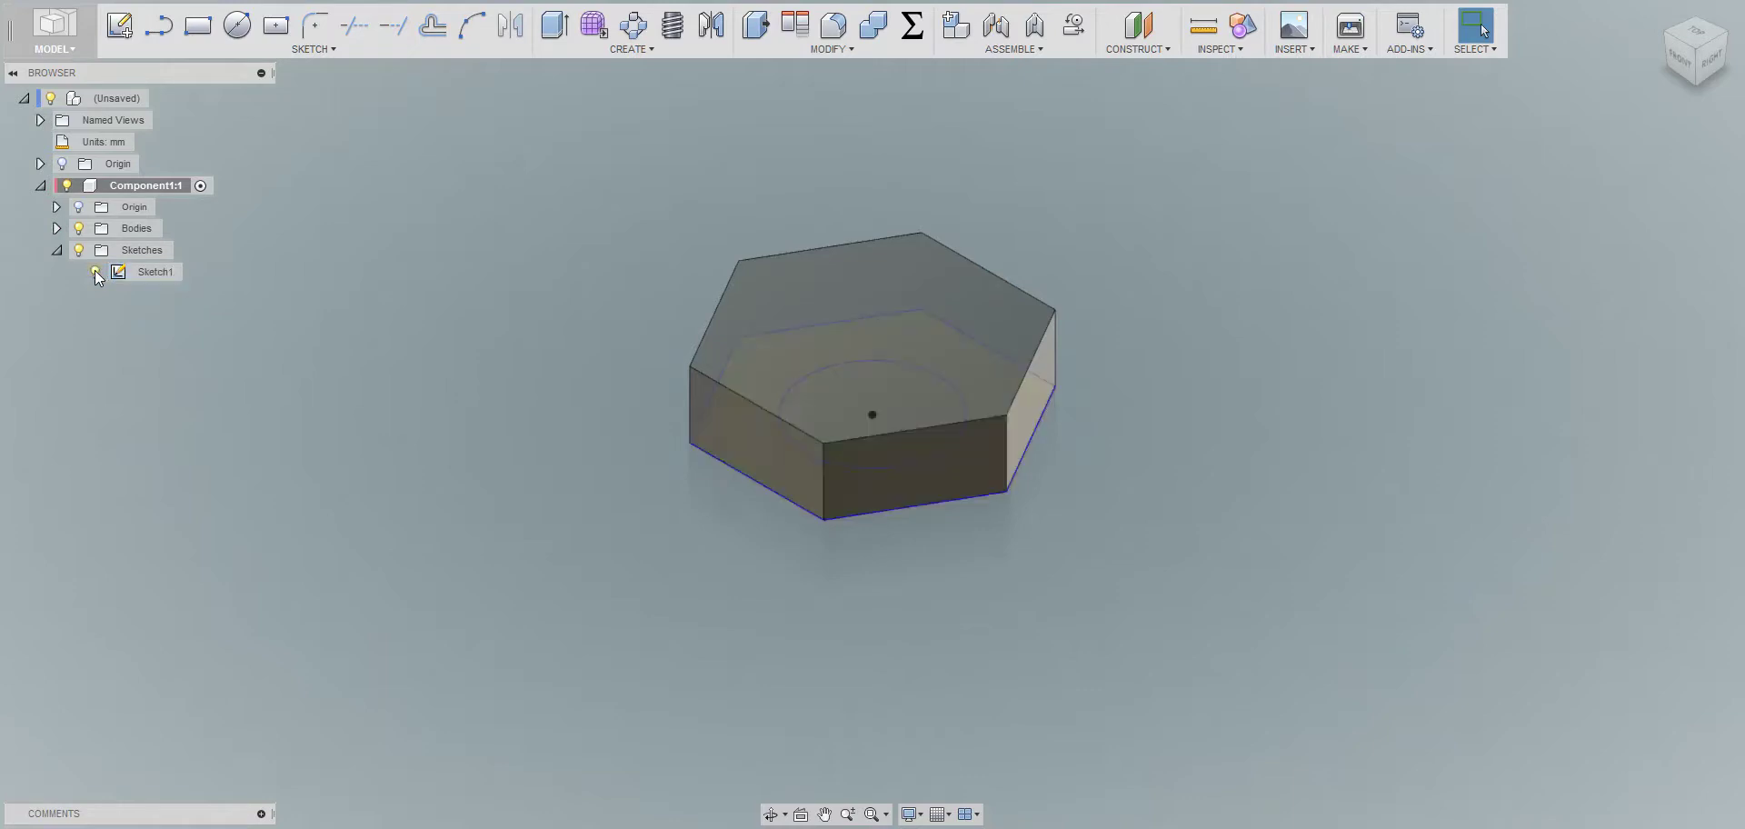
# Extrude the circle profile 110 mm upward, joined to the hex head
pyautogui.click(554, 24)
pyautogui.click(918, 399)
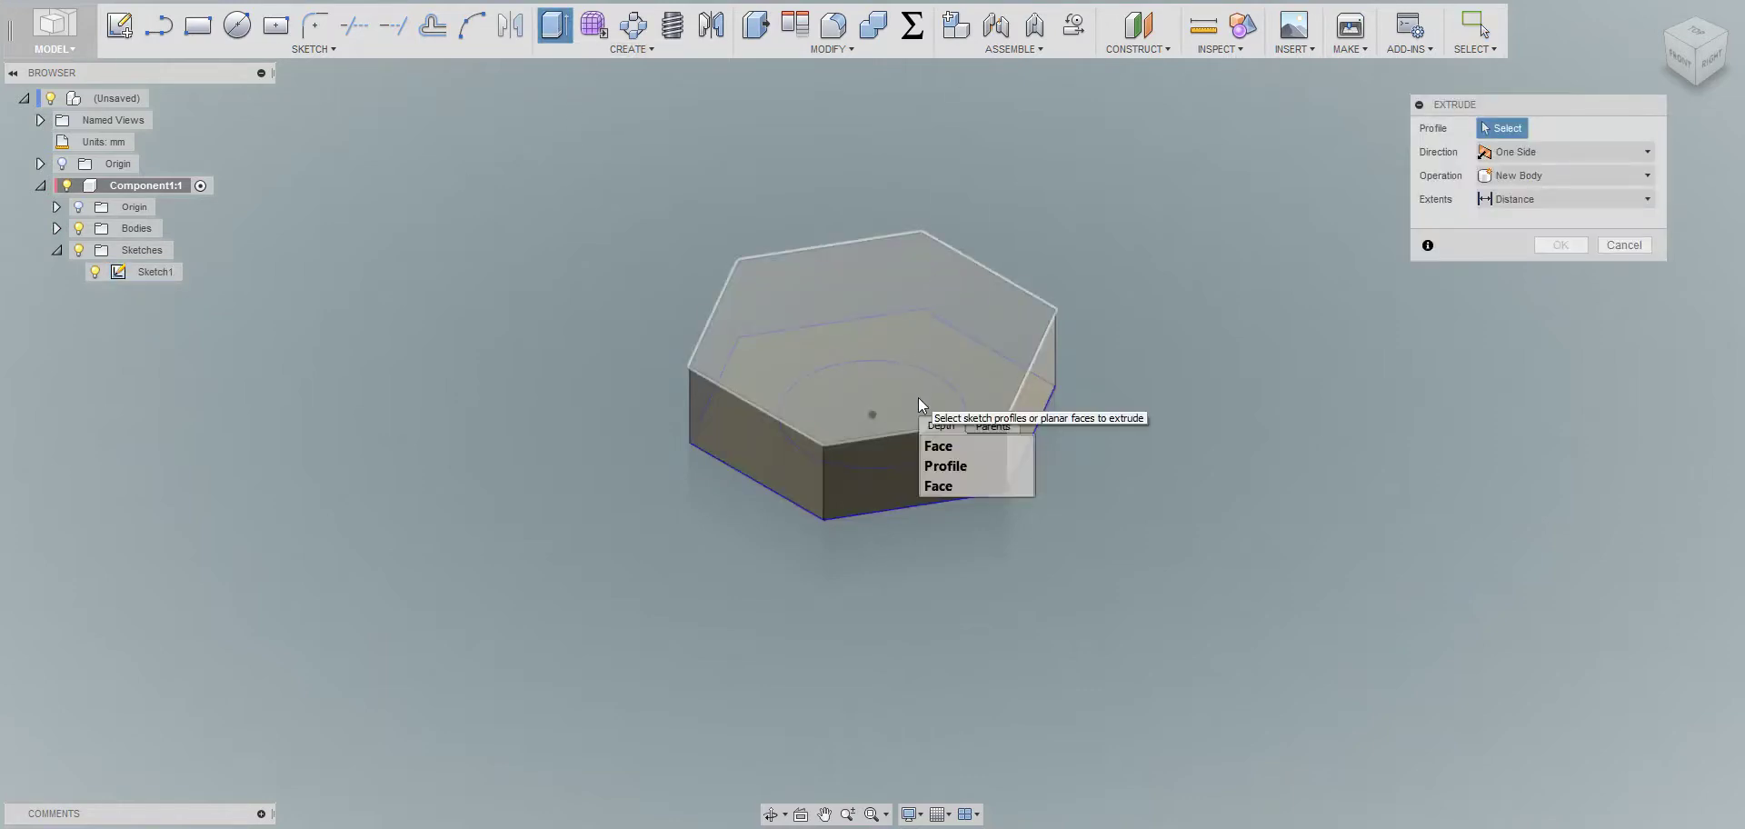
pyautogui.click(945, 465)
pyautogui.moveTo(871, 400); pyautogui.dragTo(871, 68)
pyautogui.scroll(2, 892, 683)
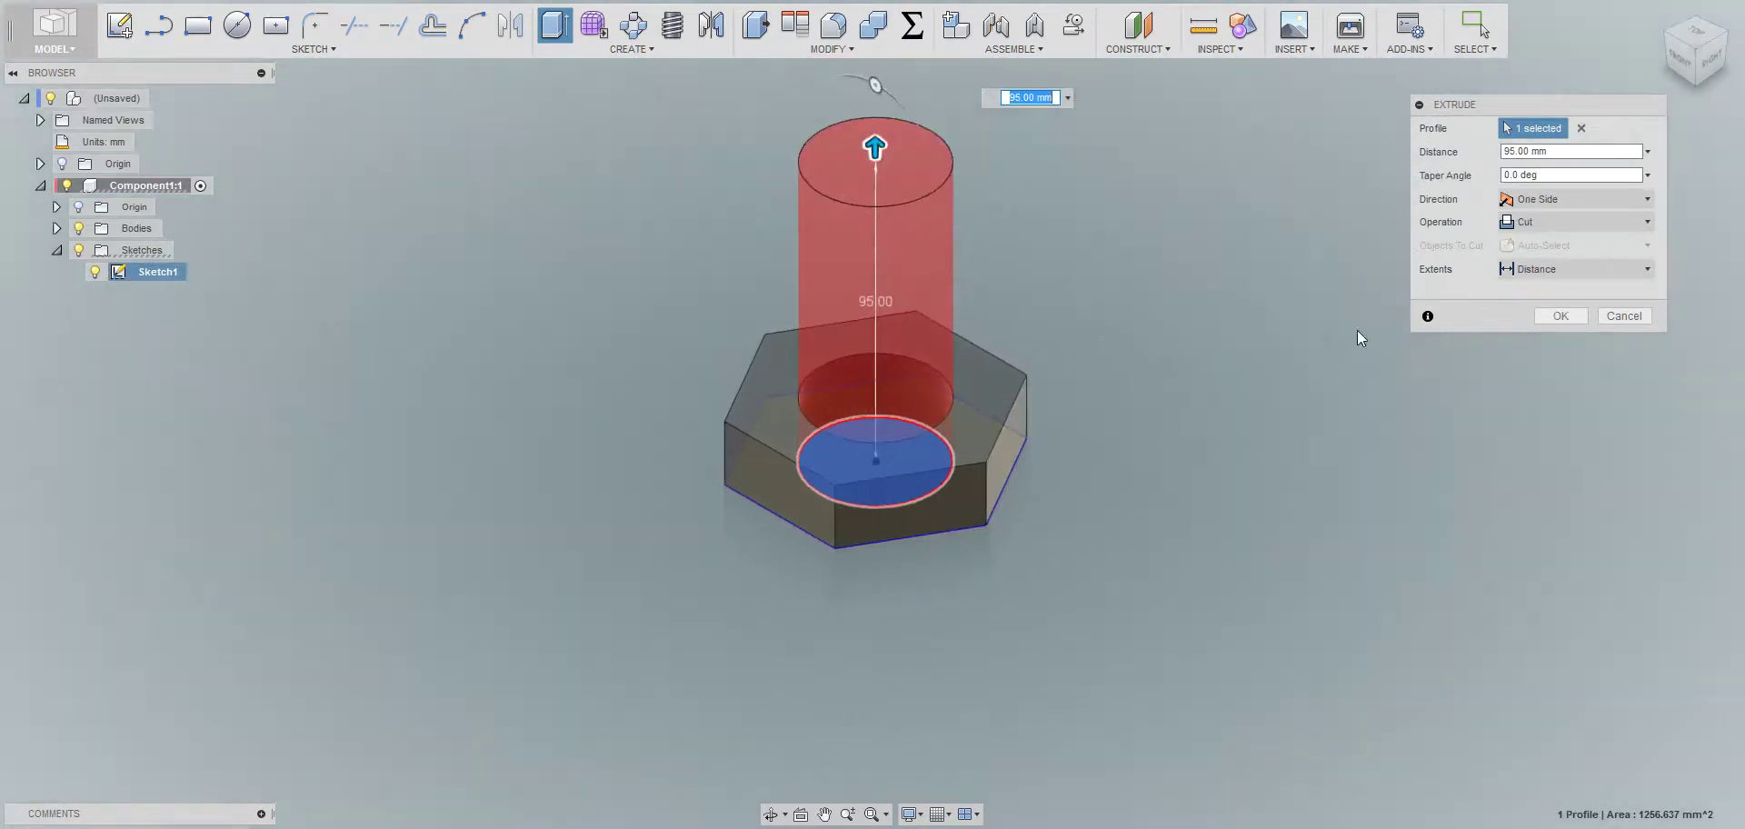
pyautogui.click(1545, 222)
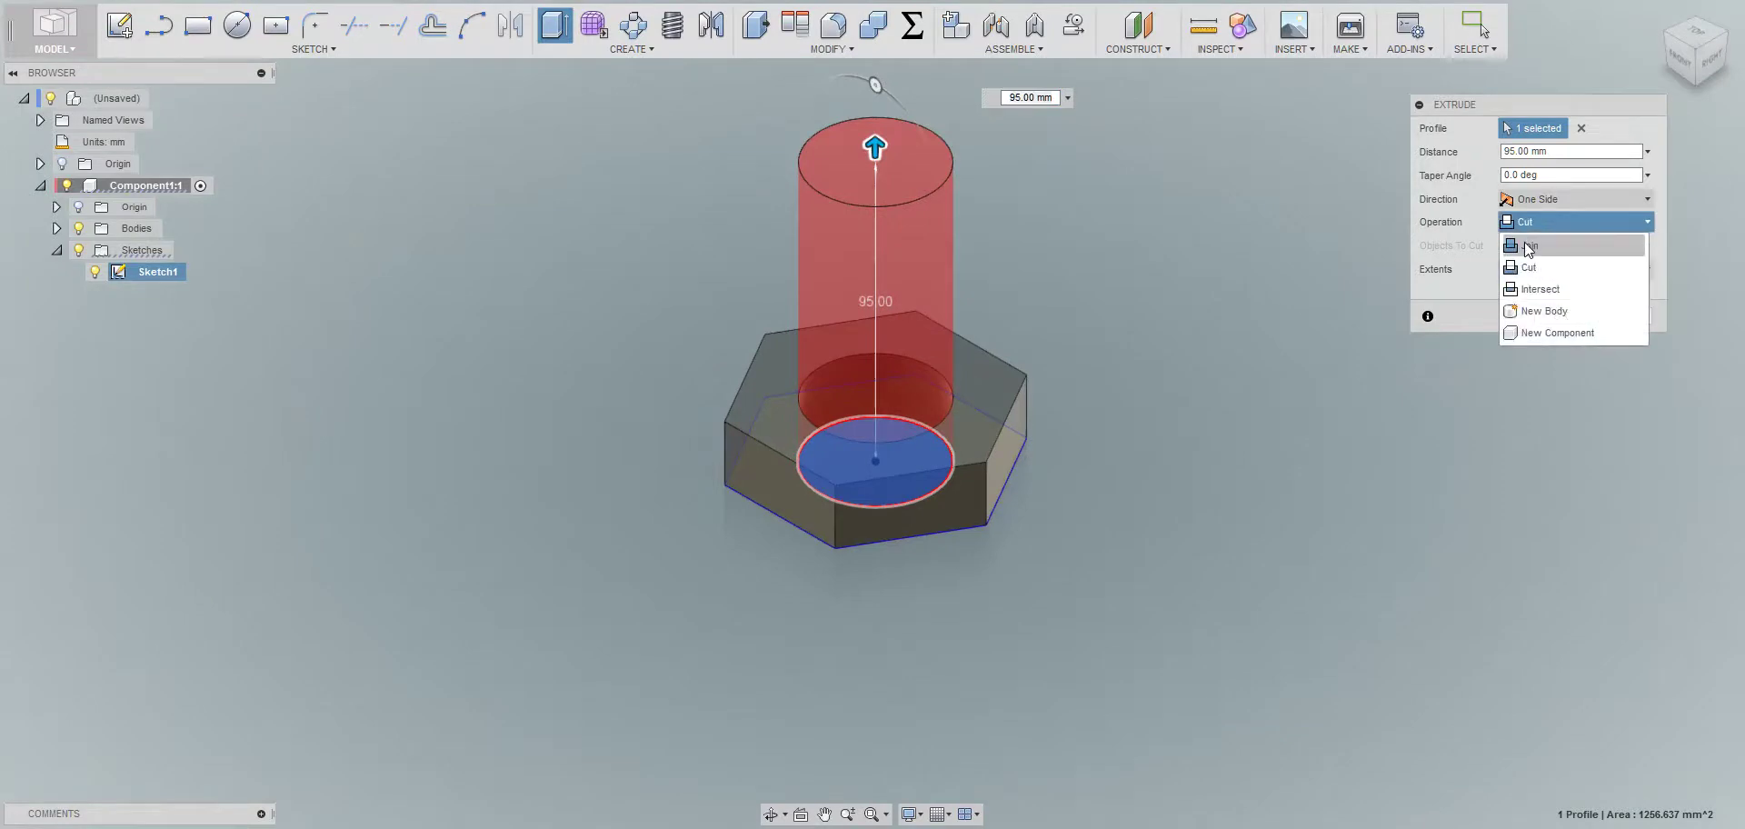
pyautogui.click(1527, 244)
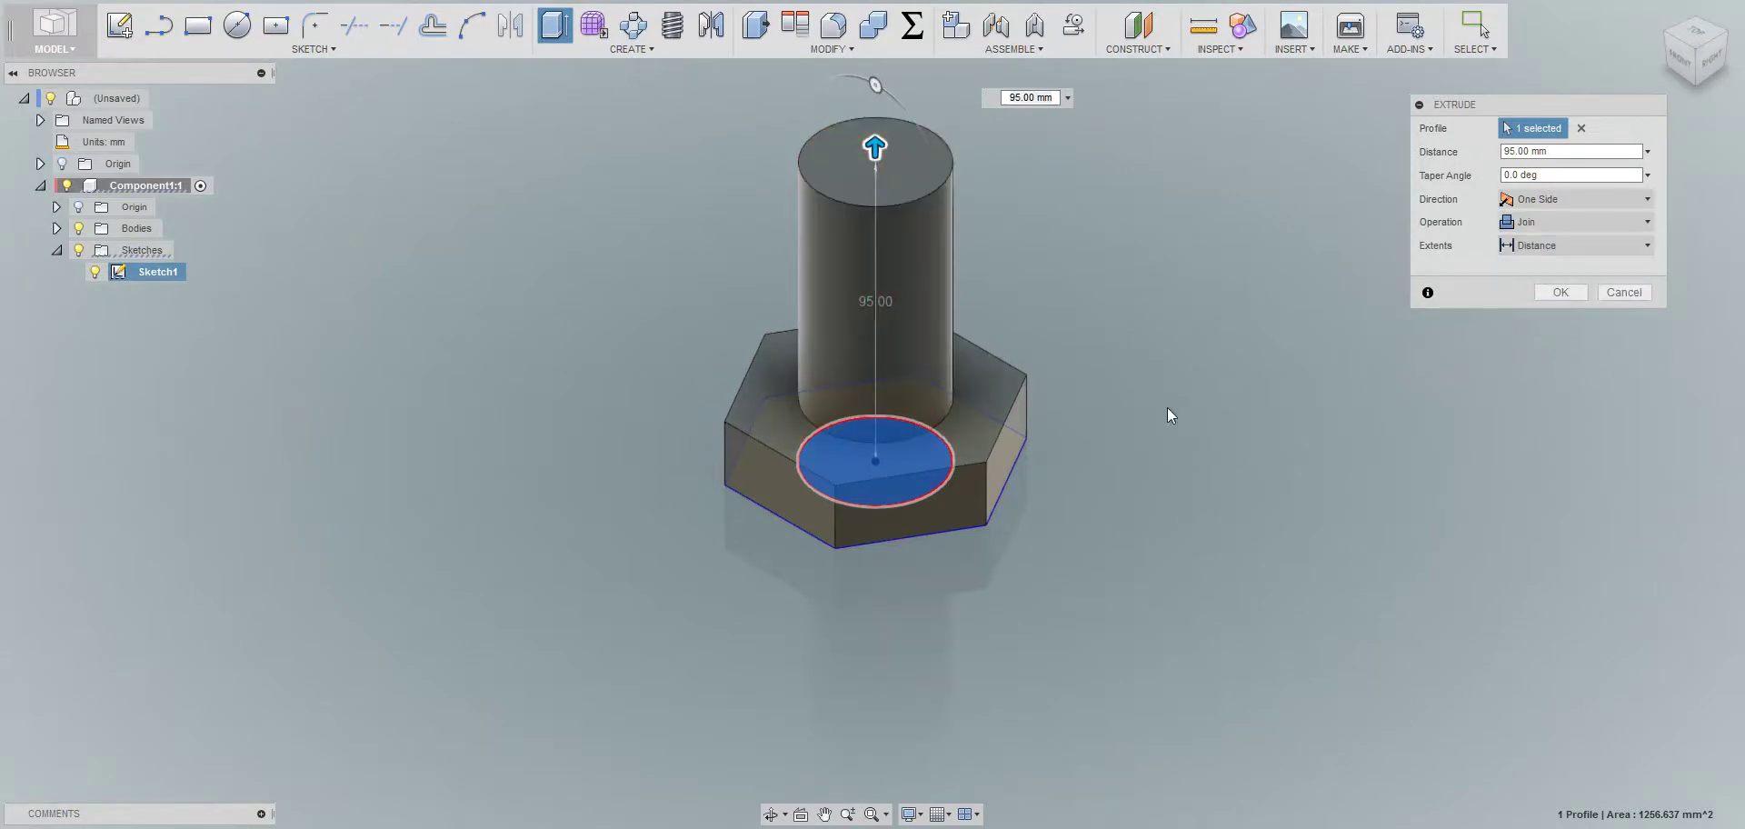
pyautogui.scroll(1, 897, 626)
pyautogui.moveTo(889, 188); pyautogui.dragTo(878, 153)
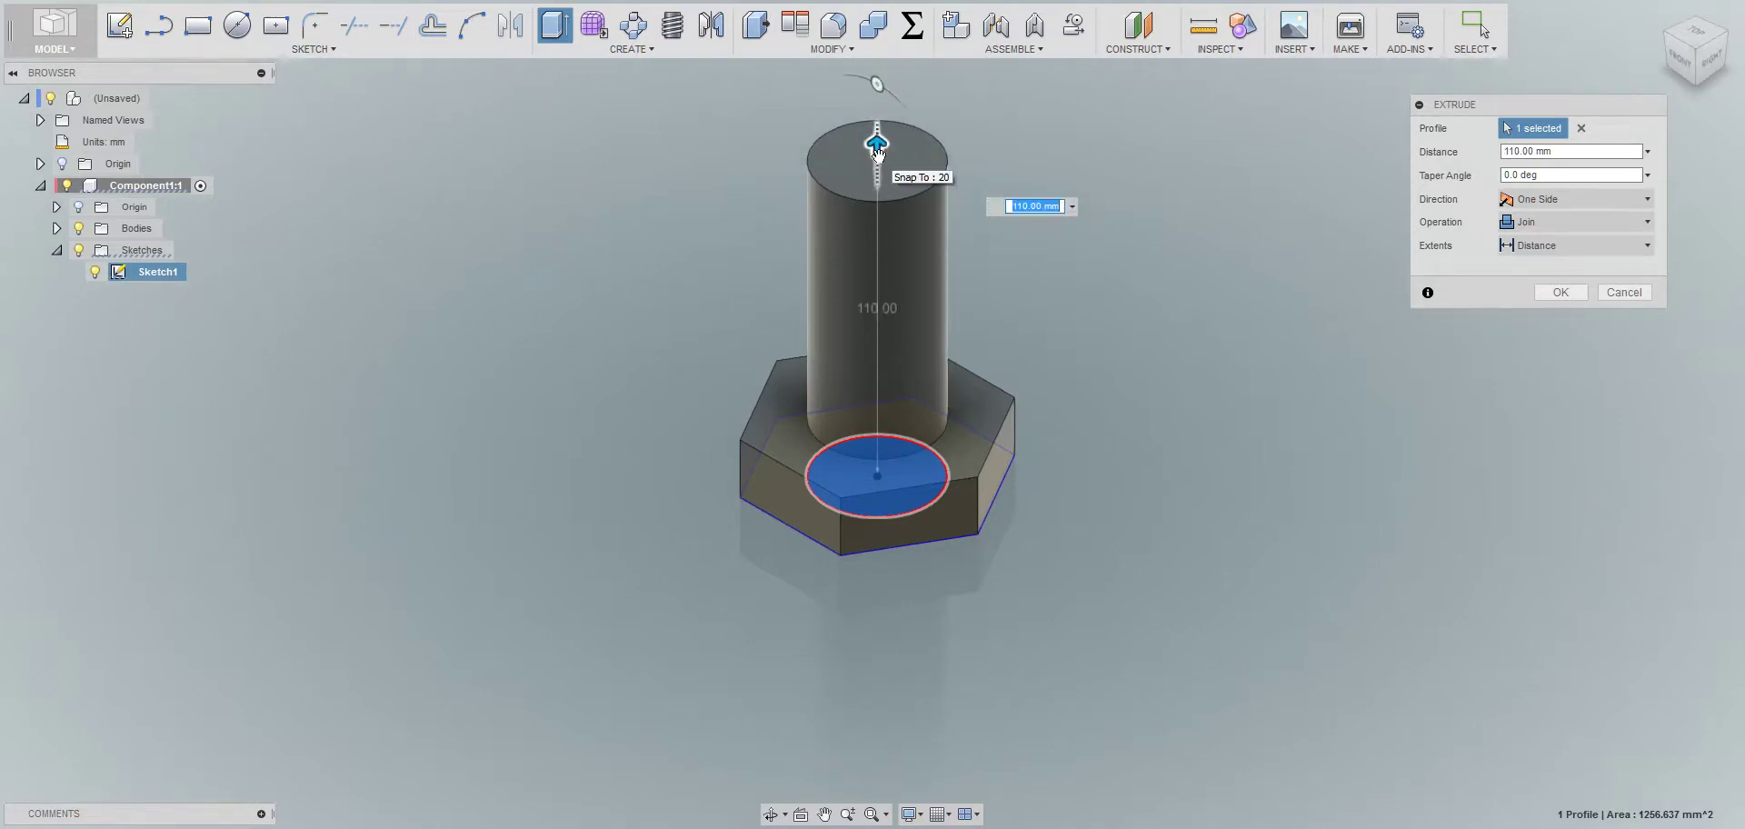
pyautogui.click(1554, 290)
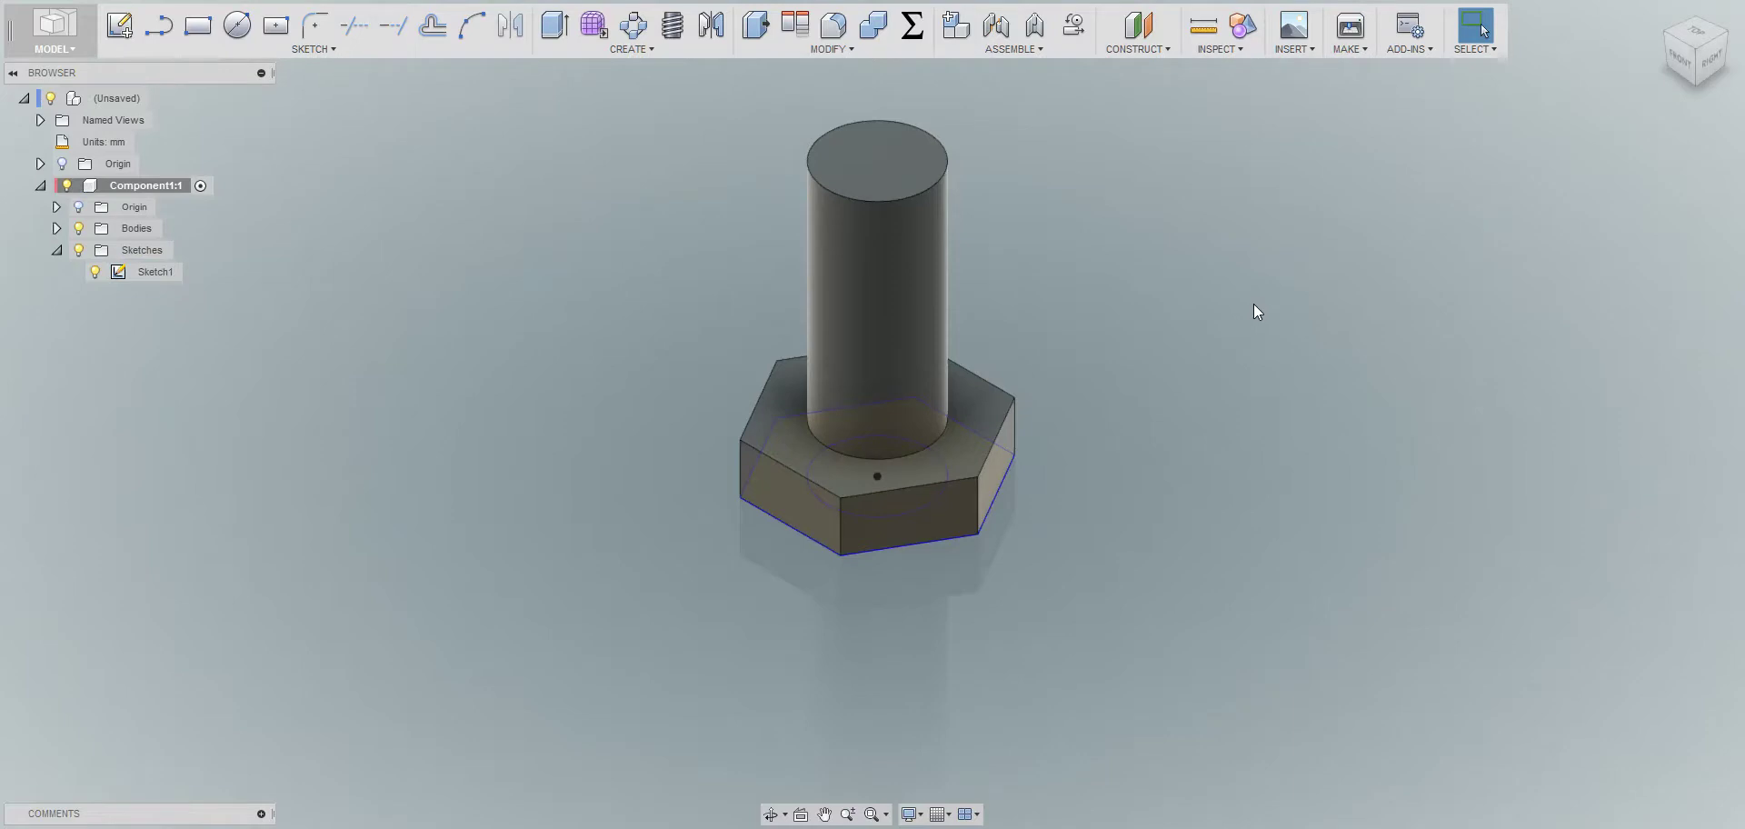
# Hide Sketch1, collapse the Sketches folder, and show the Create features list
pyautogui.click(95, 271)
pyautogui.click(58, 251)
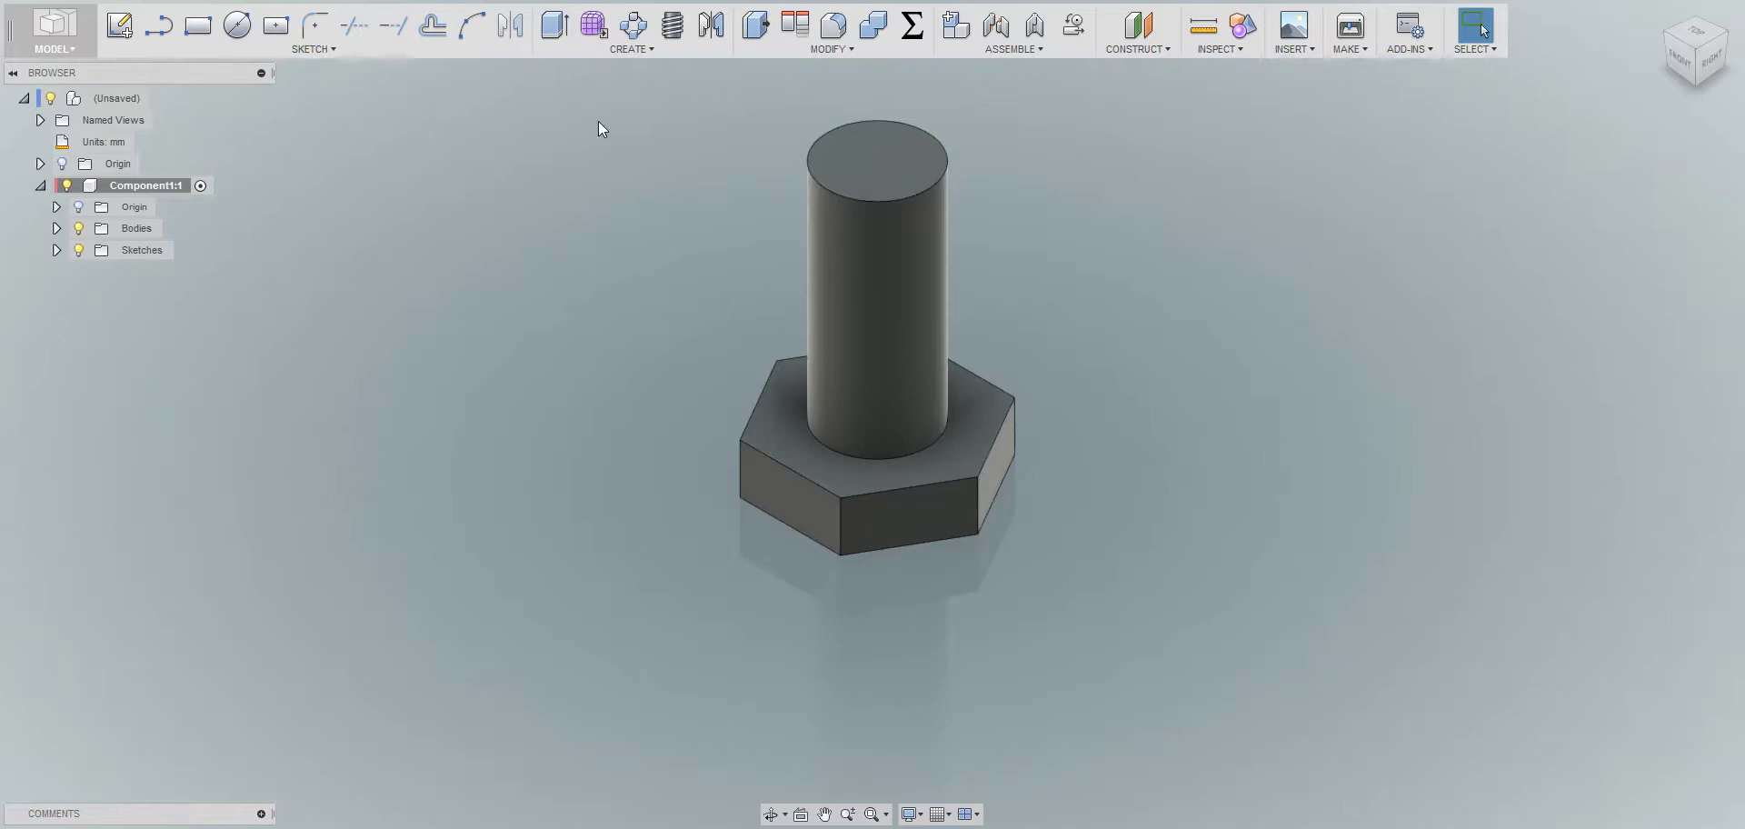
pyautogui.click(647, 49)
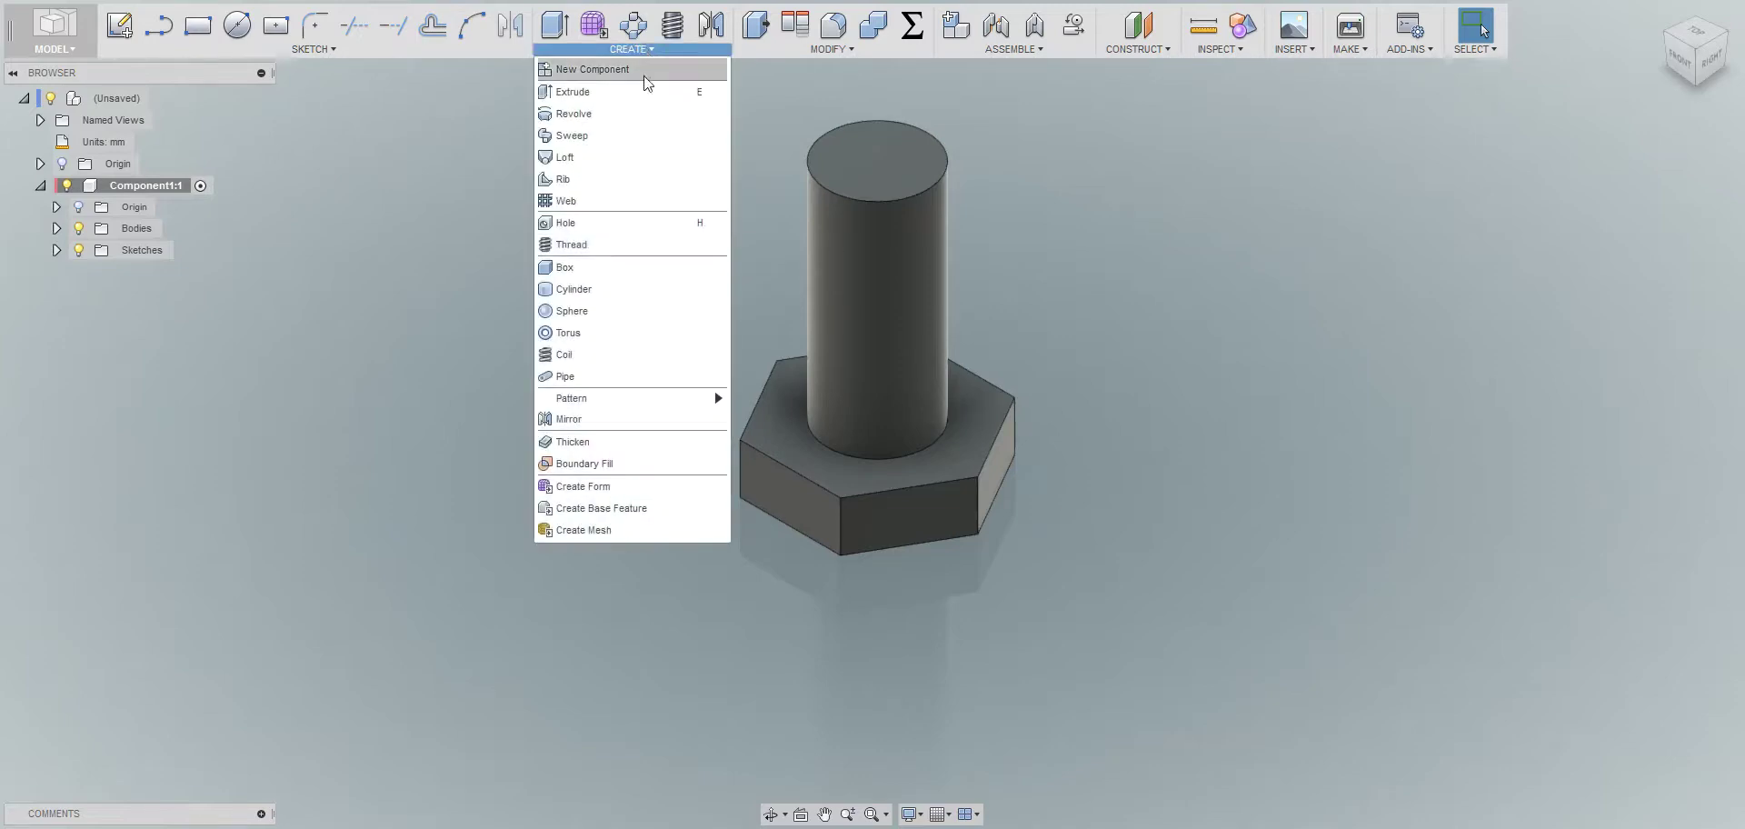
# Start a coil on the hex head's top face, centred on the shaft, 40 mm diameter
pyautogui.click(614, 358)
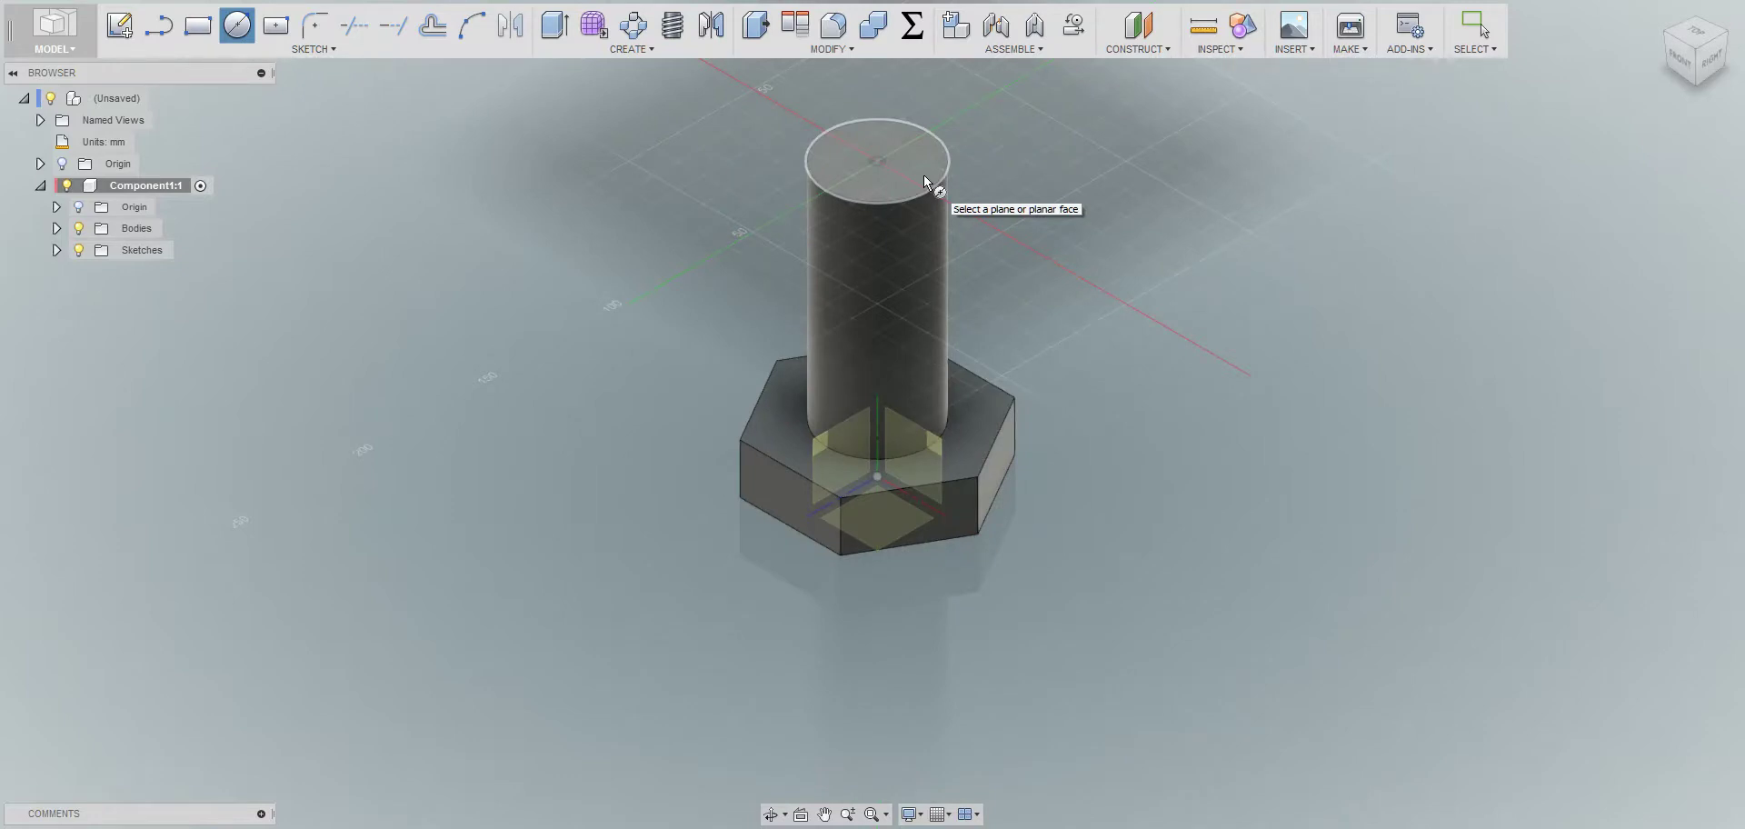
pyautogui.click(929, 221)
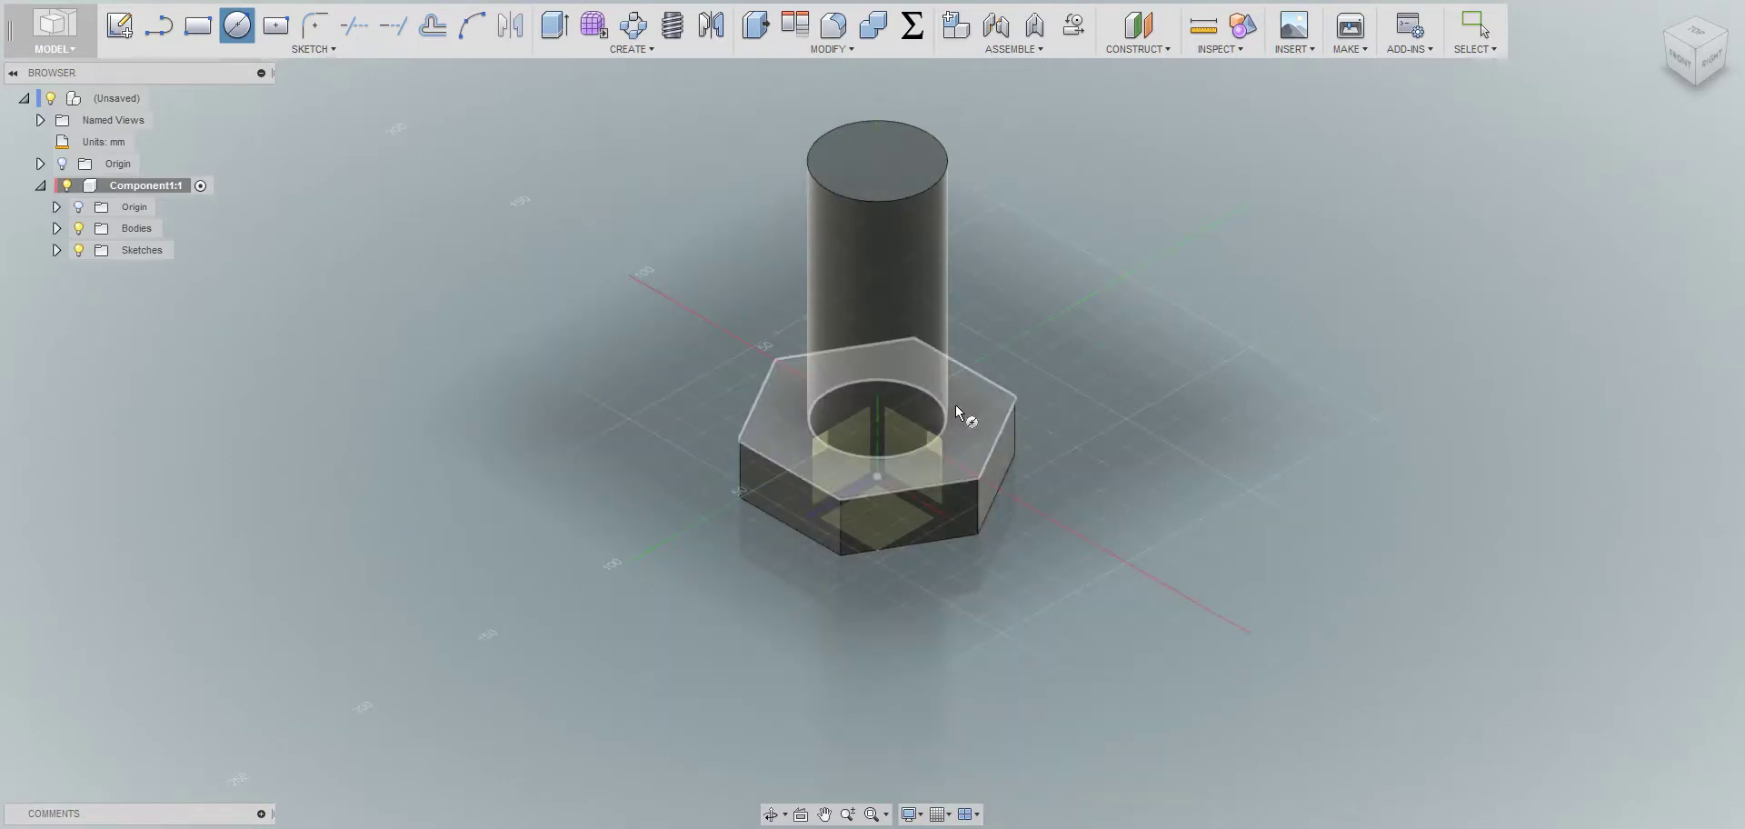
pyautogui.click(956, 407)
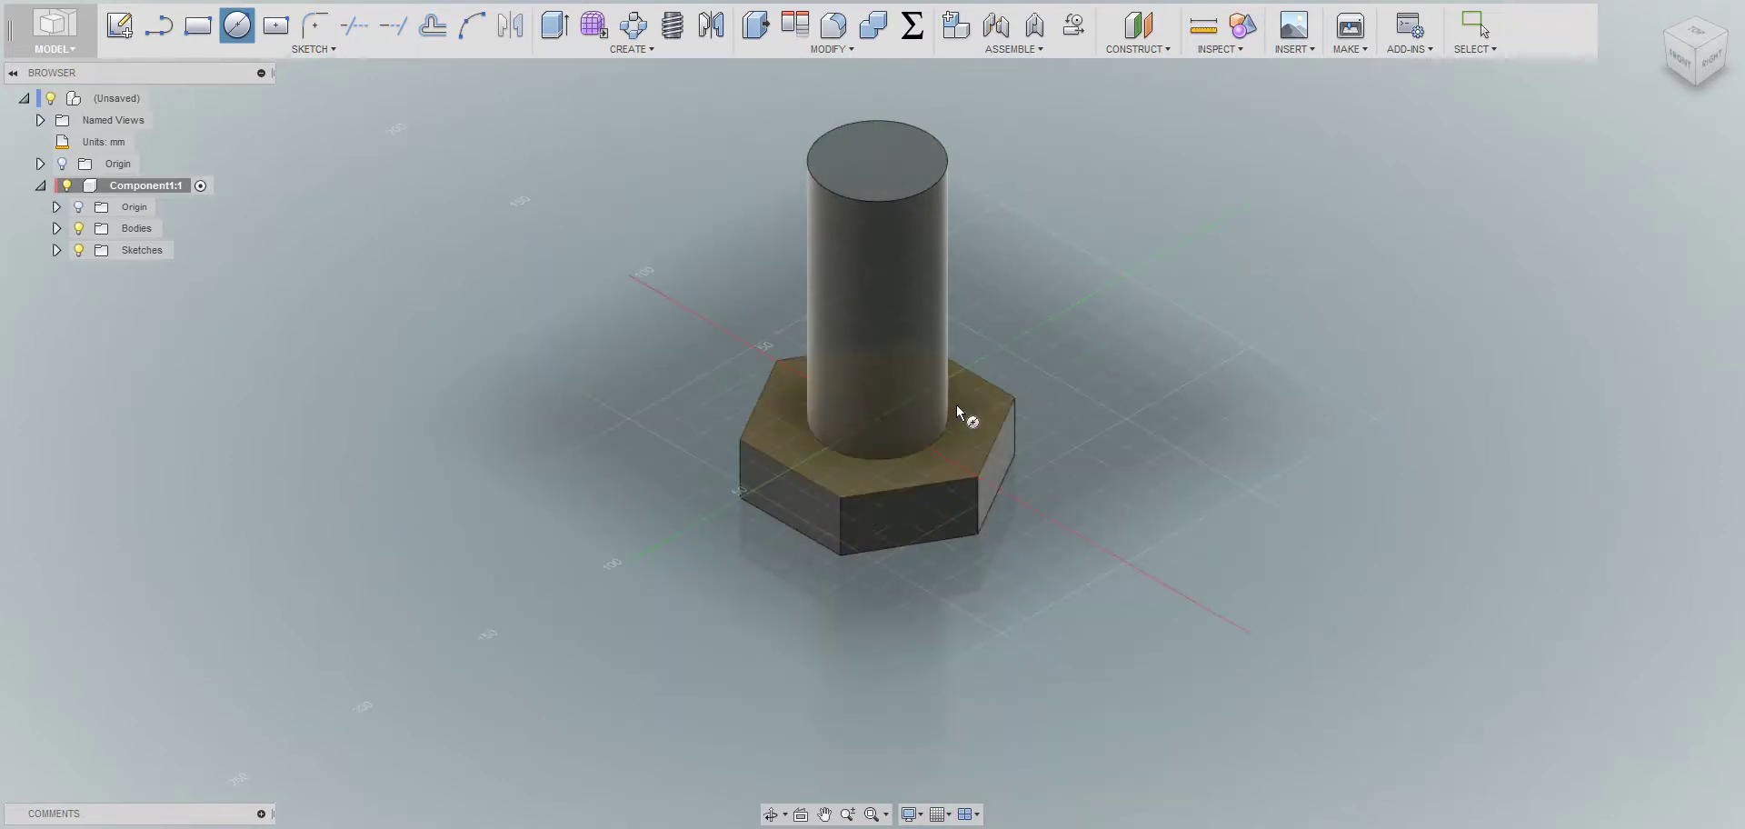
pyautogui.click(879, 416)
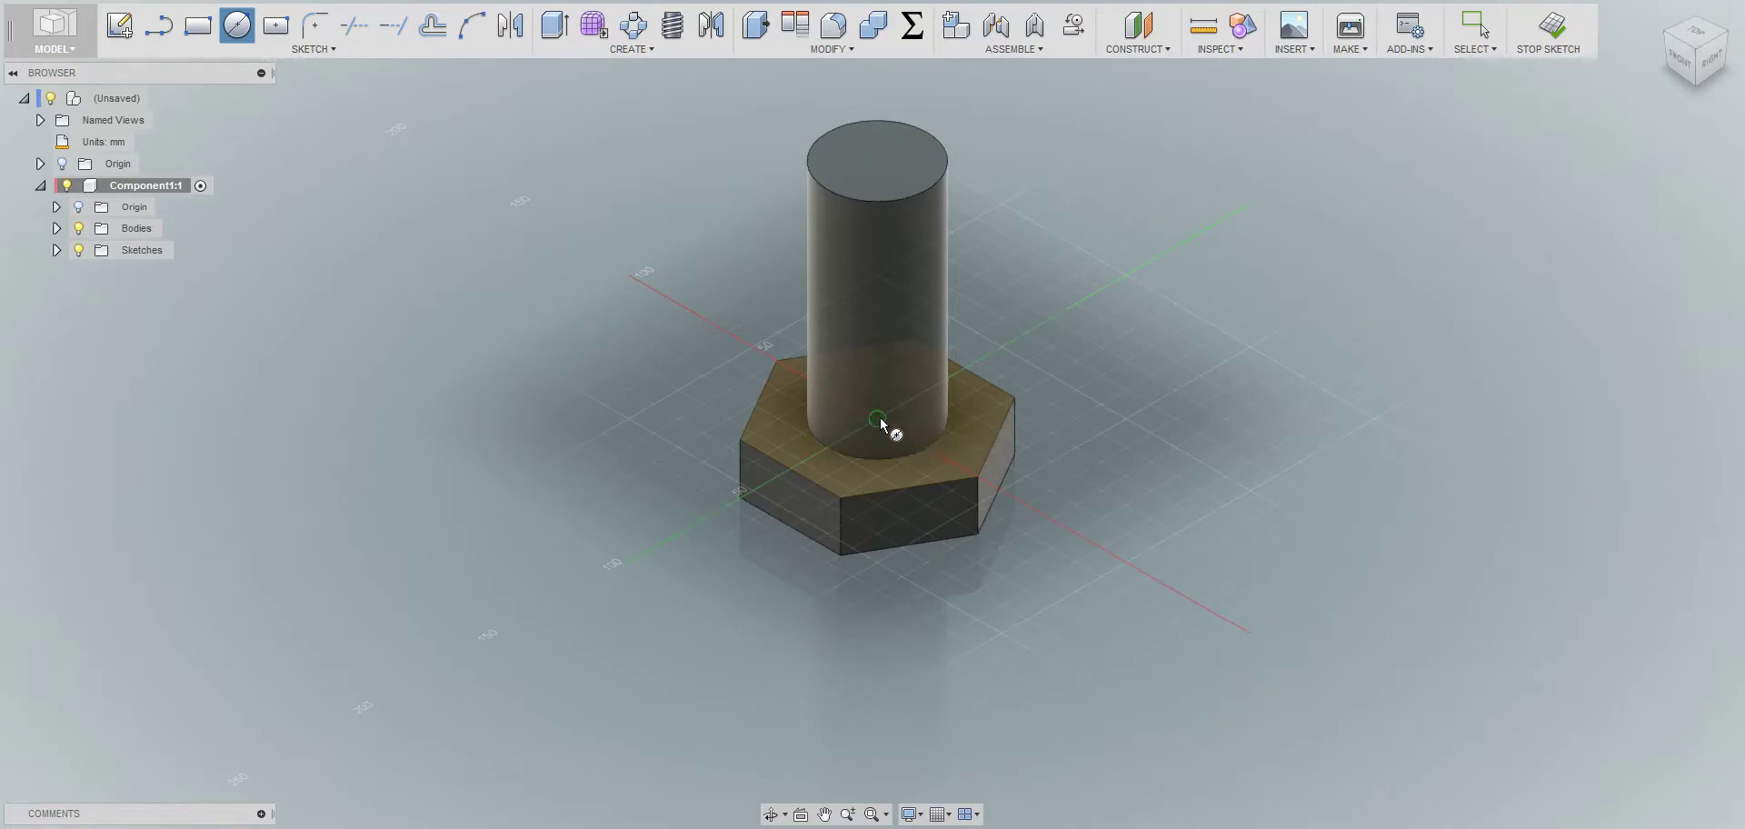
pyautogui.click(933, 450)
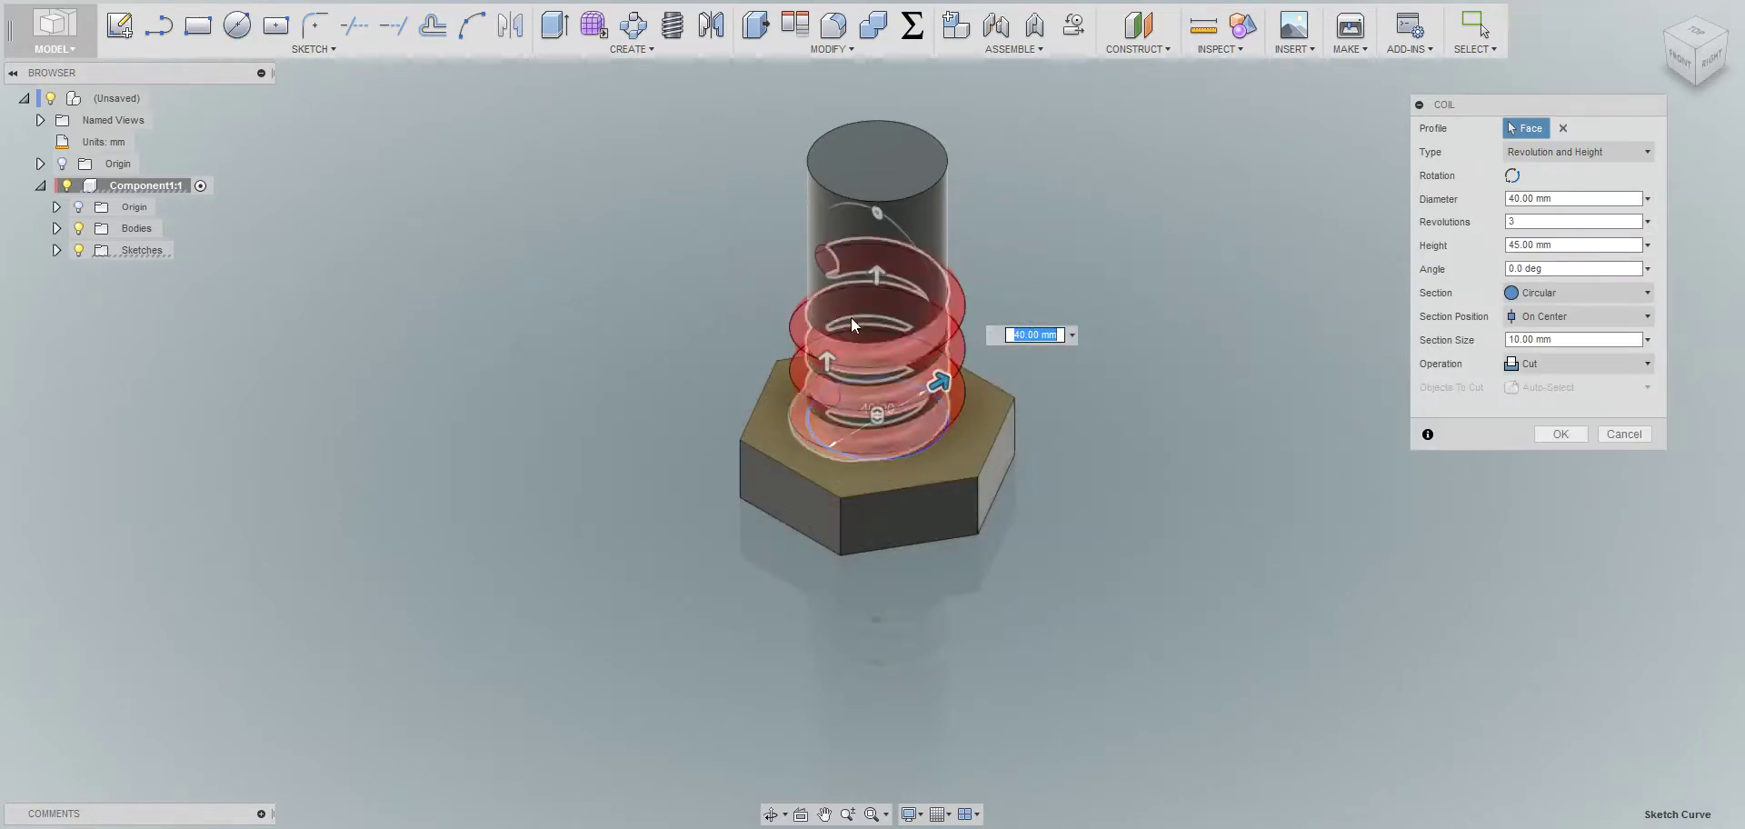
# Set the coil height to 85 mm and the revolutions to 4
pyautogui.click(1511, 245)
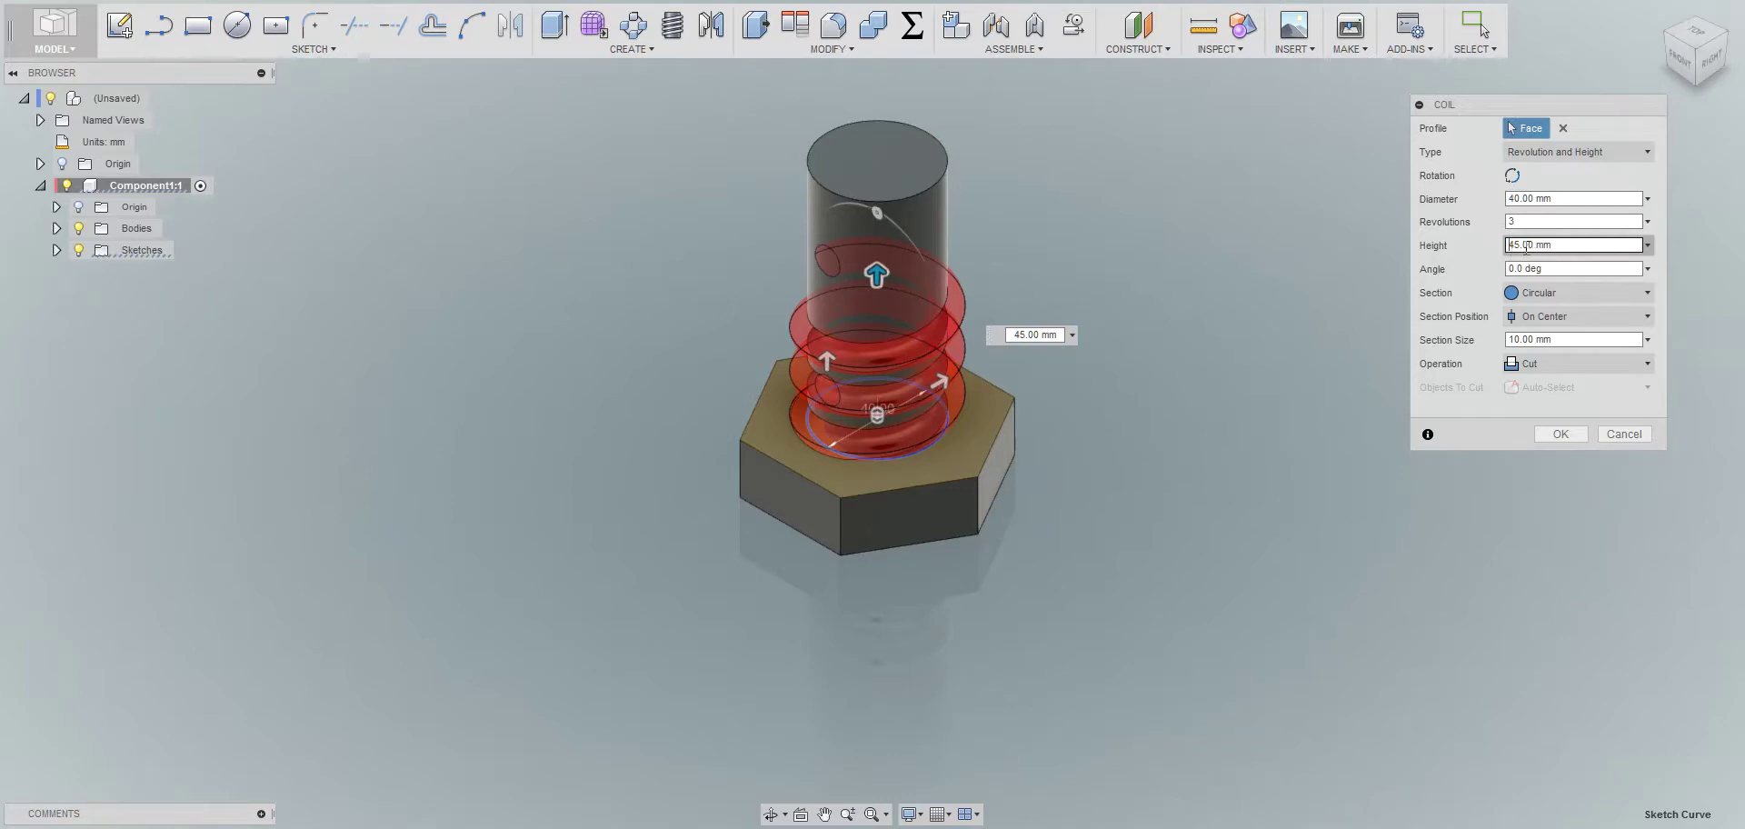
pyautogui.moveTo(876, 273); pyautogui.dragTo(878, 216)
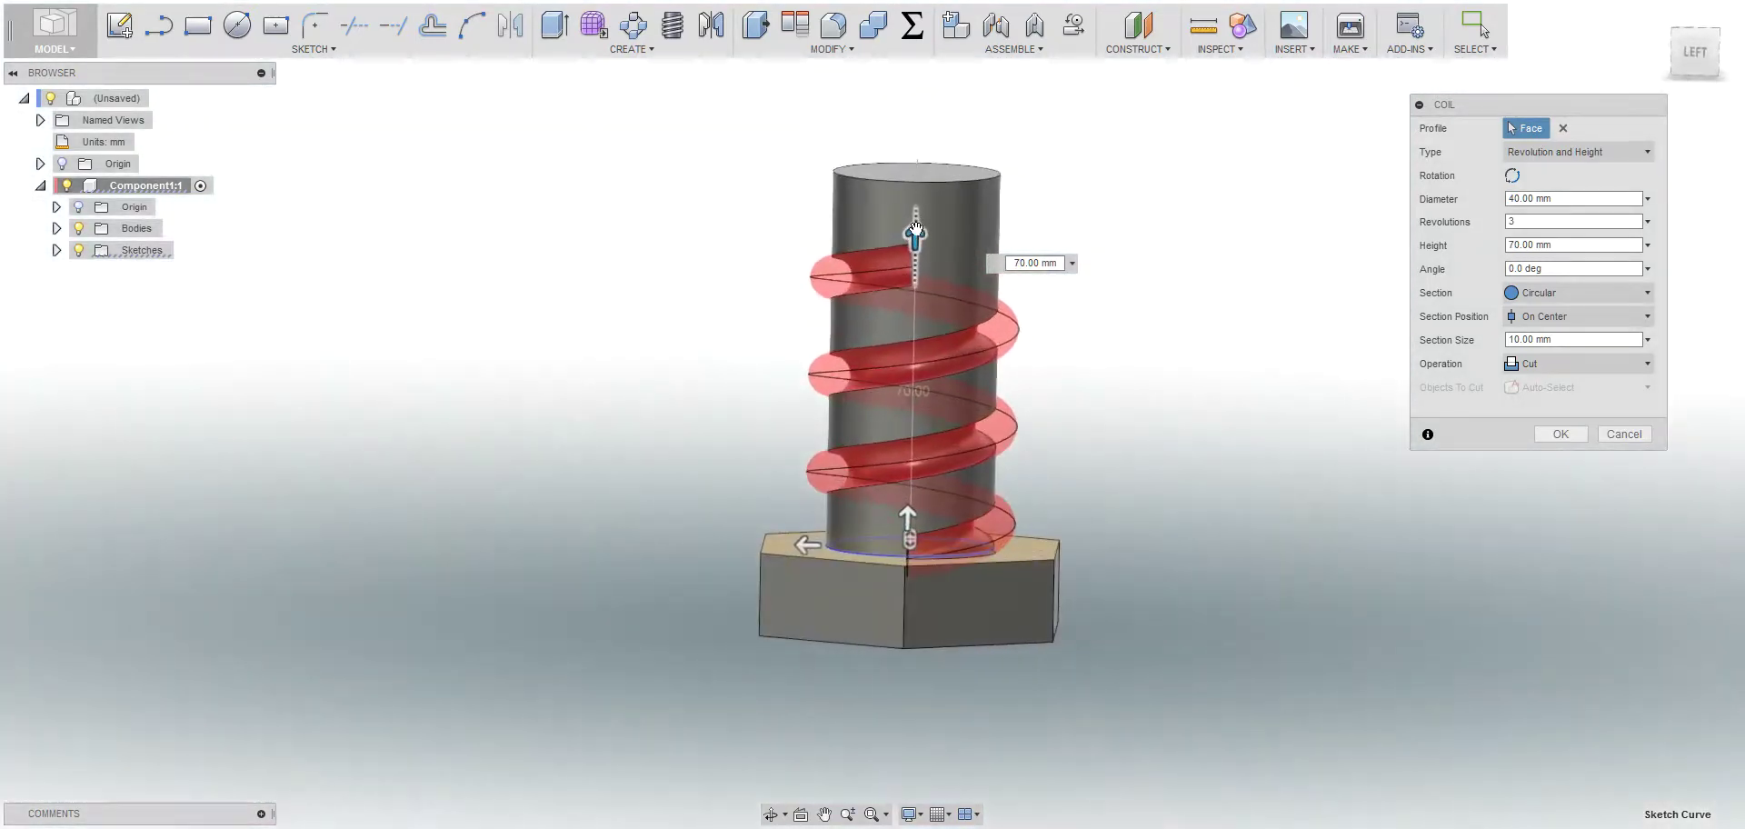
pyautogui.moveTo(912, 227); pyautogui.dragTo(916, 173)
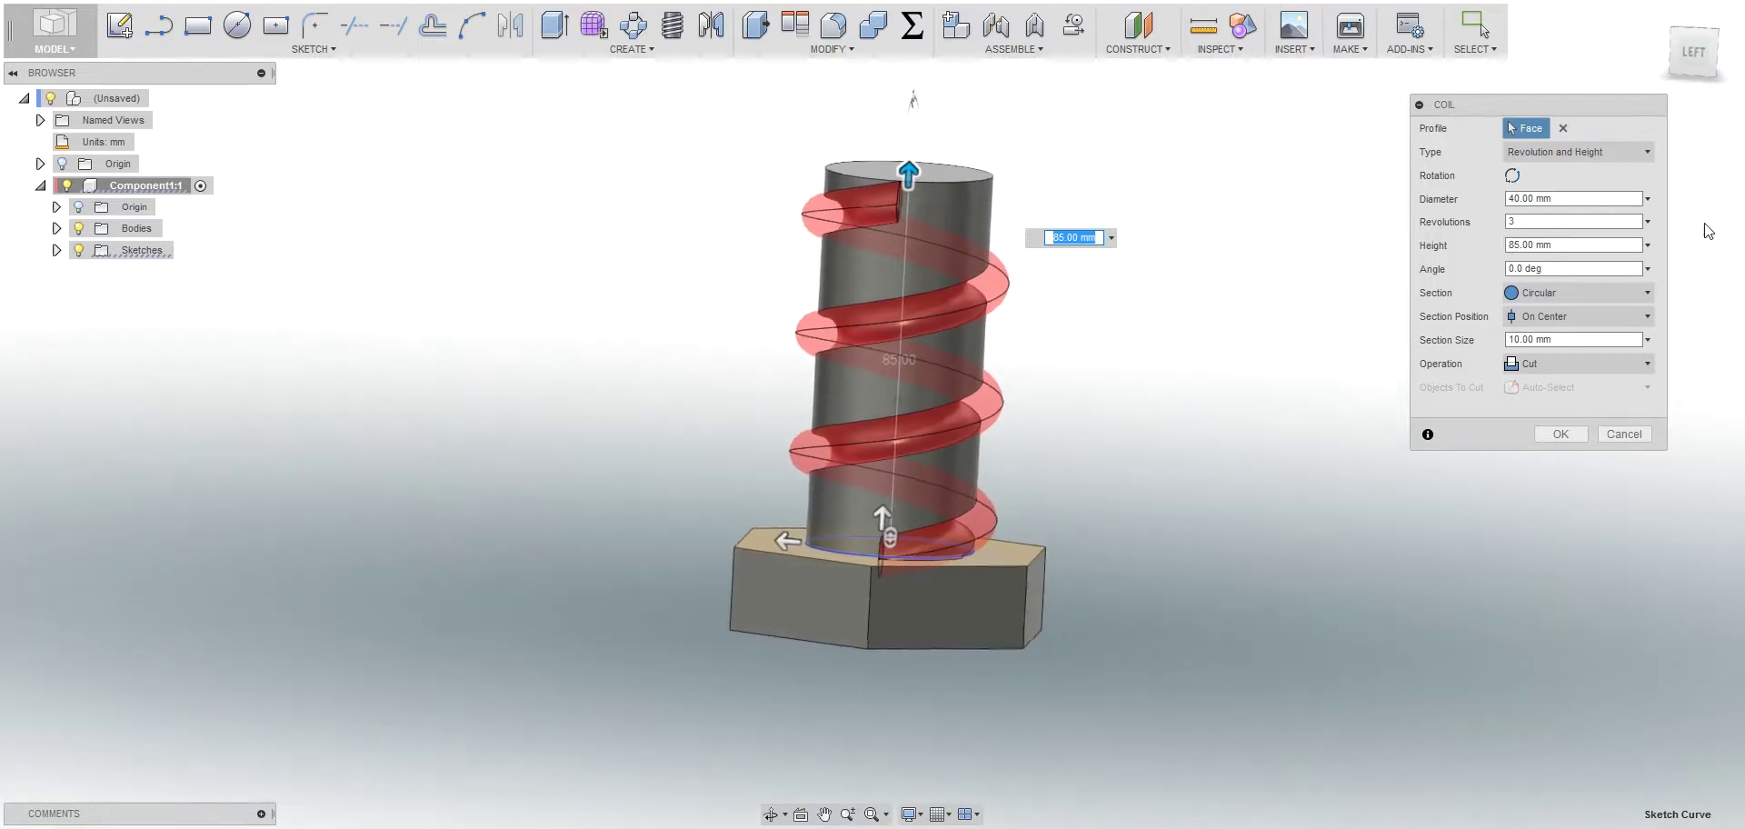
pyautogui.press('Tab')
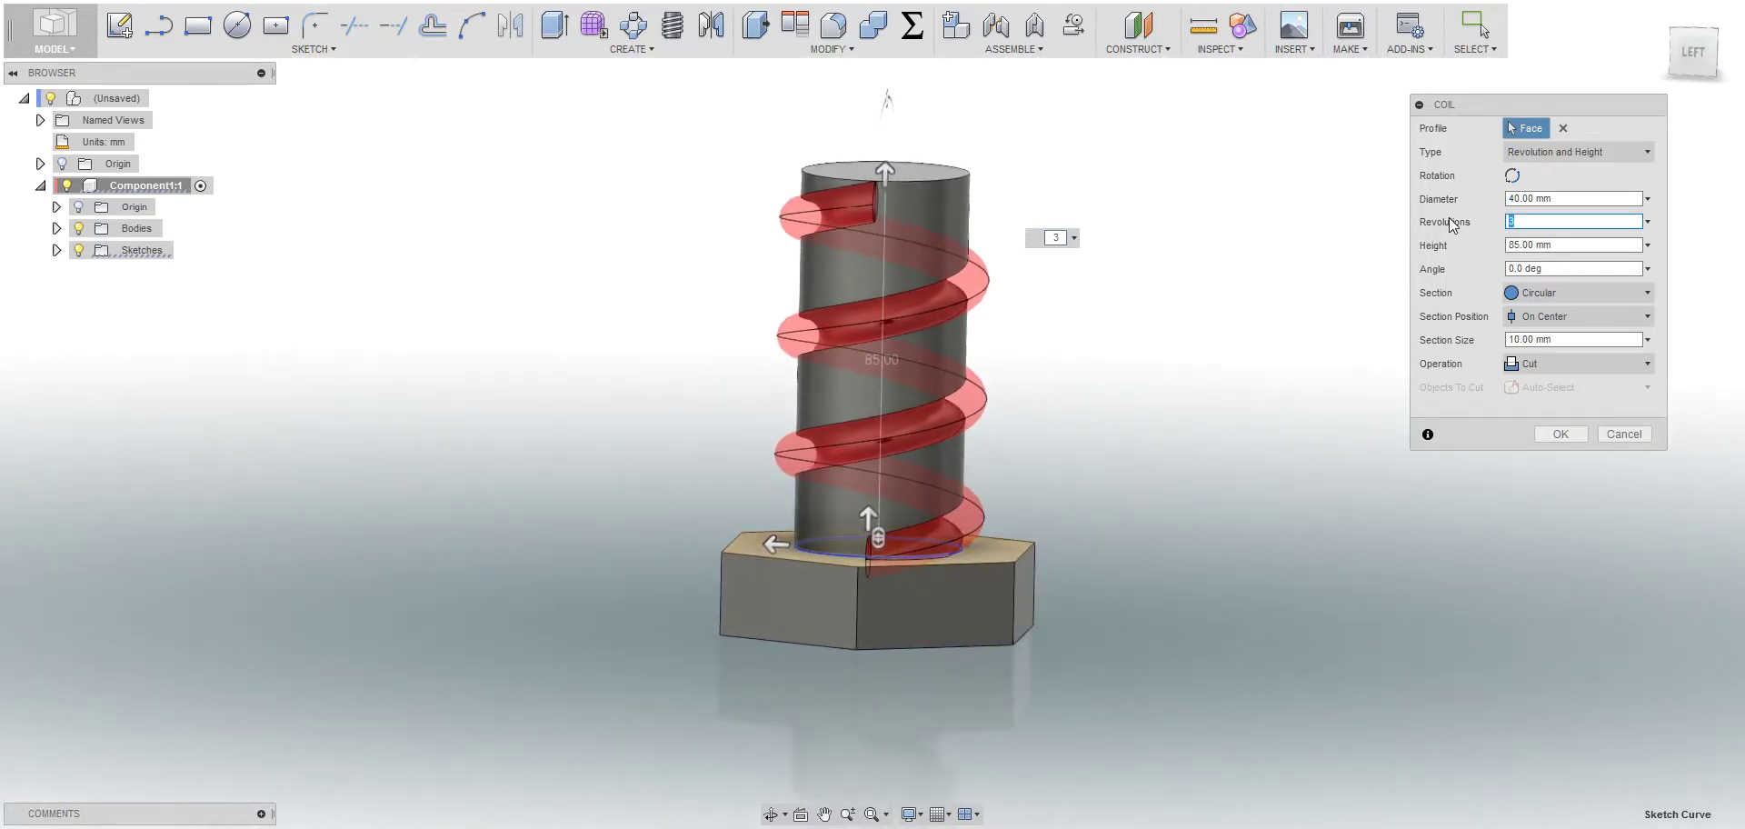
pyautogui.write('4')
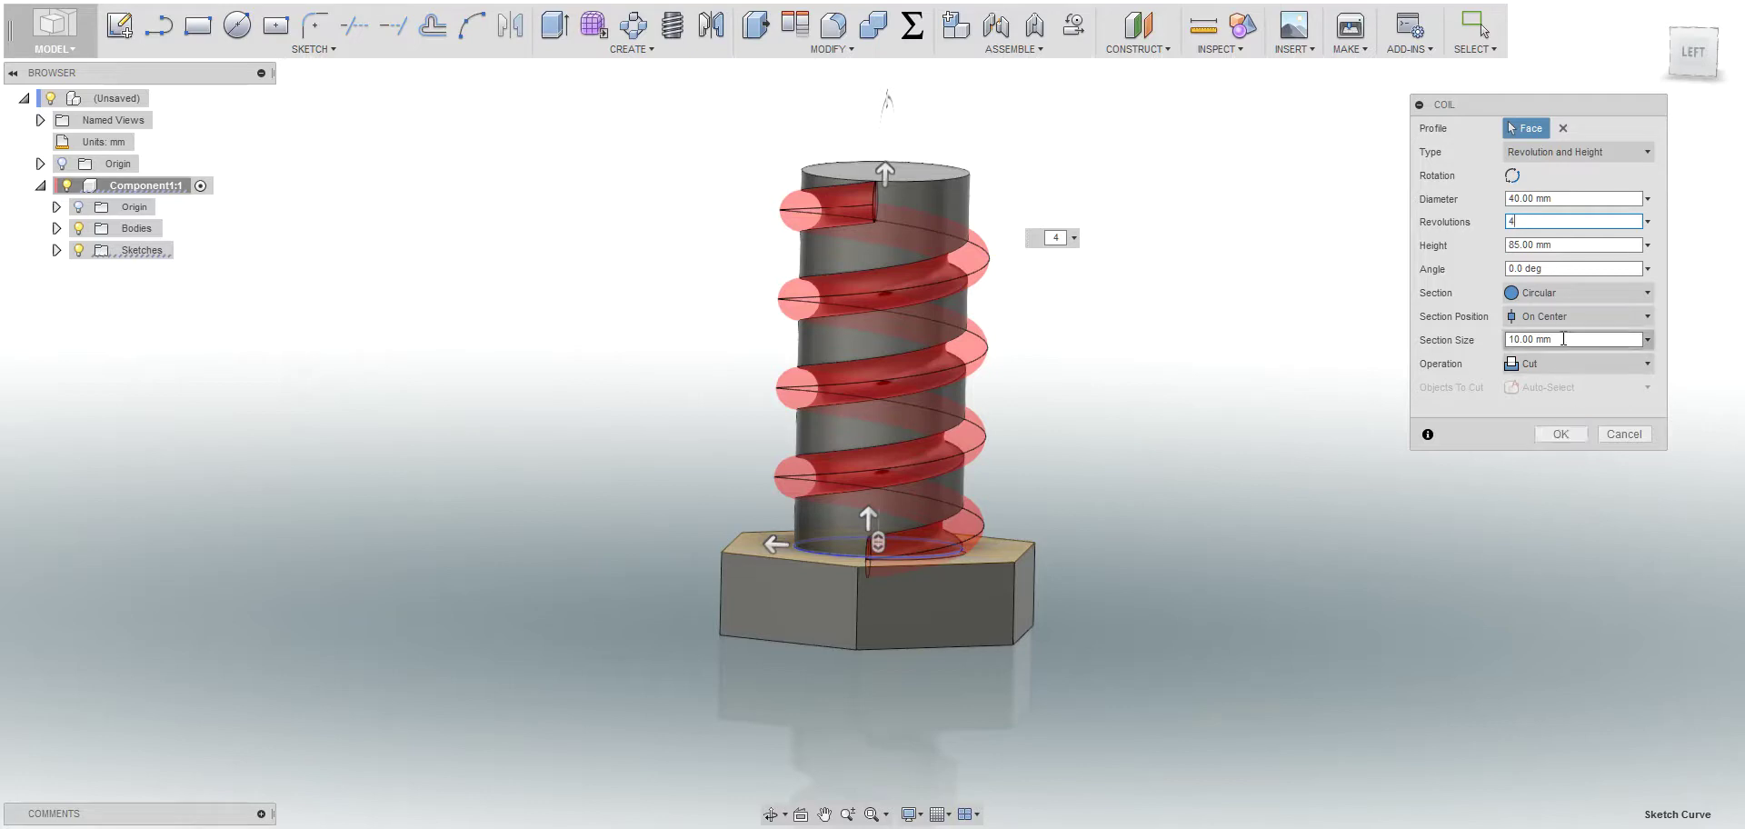
# Set the coil section to Triangular (External) positioned Outside
pyautogui.click(1555, 291)
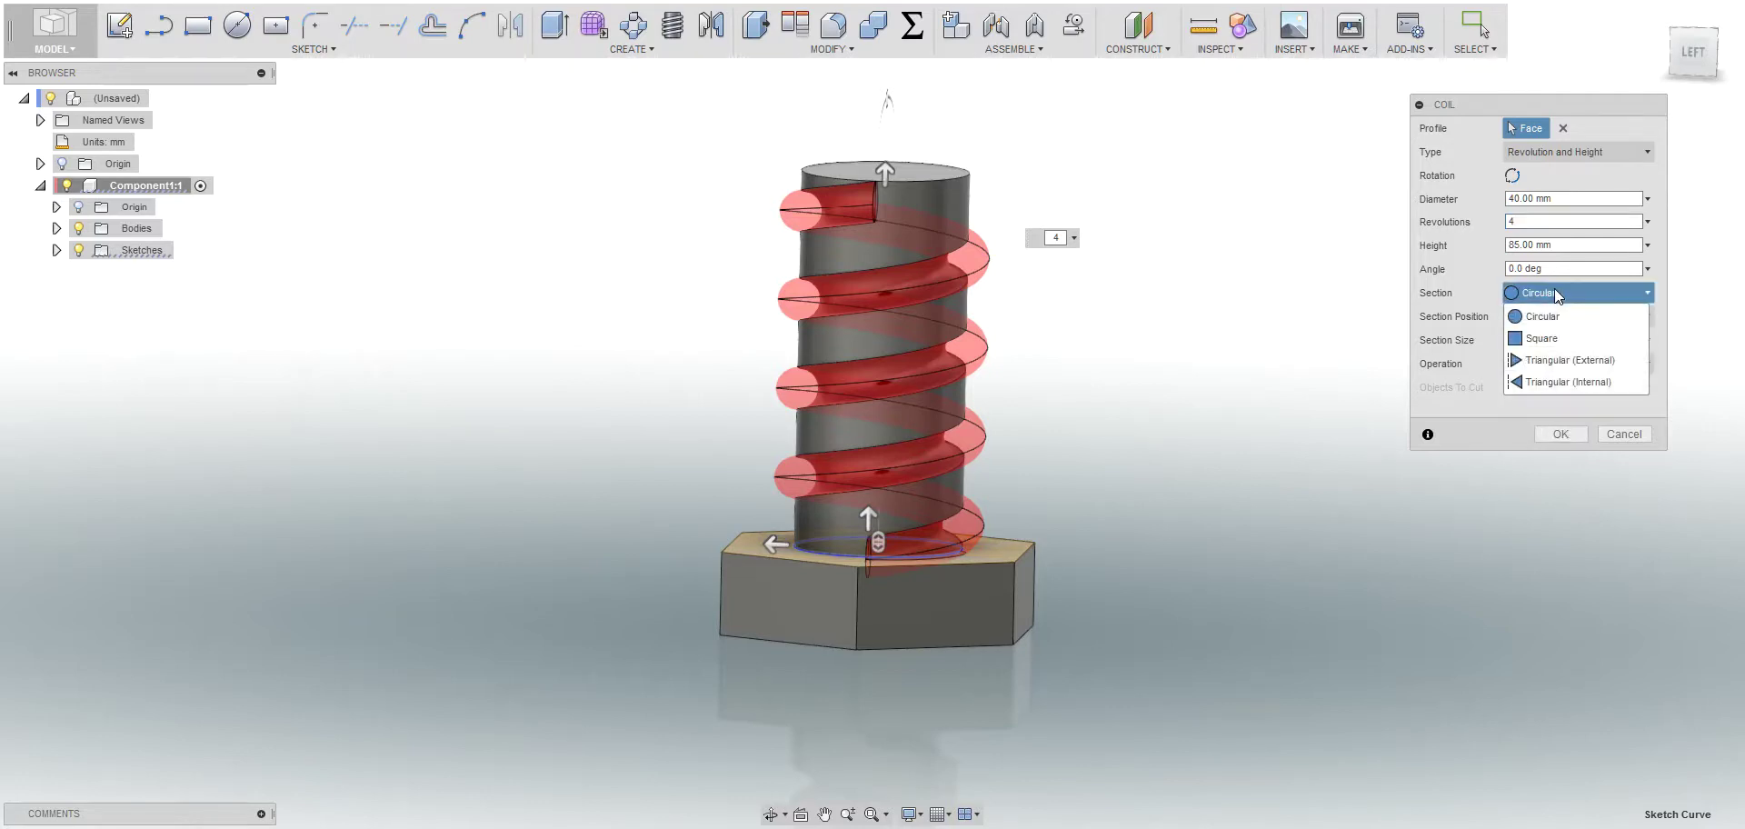
pyautogui.click(1557, 361)
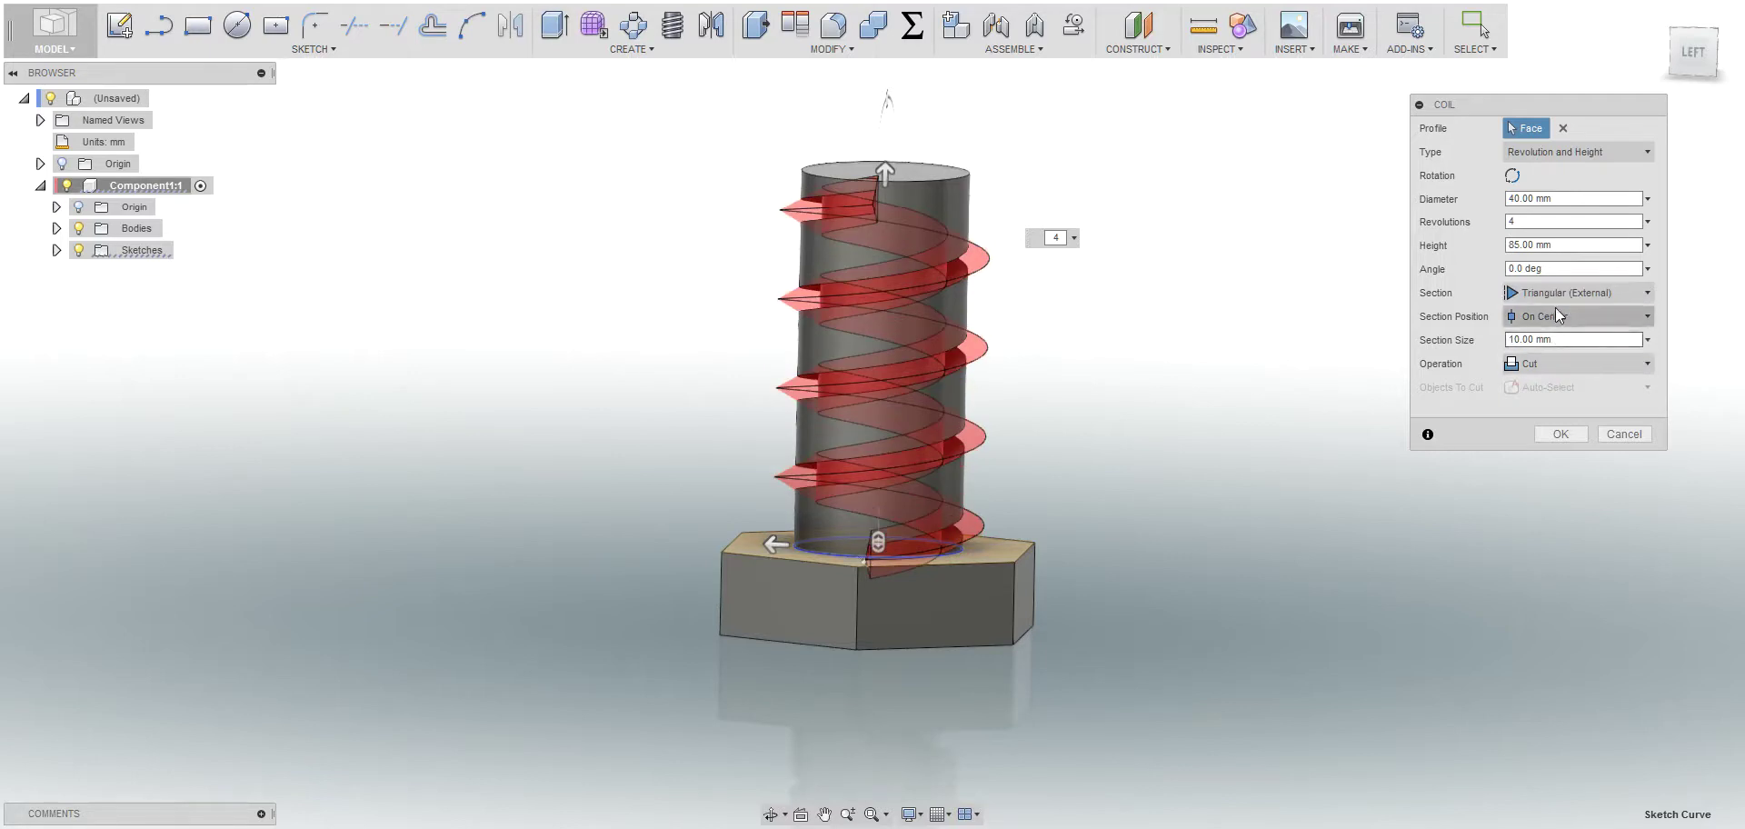
pyautogui.click(1550, 317)
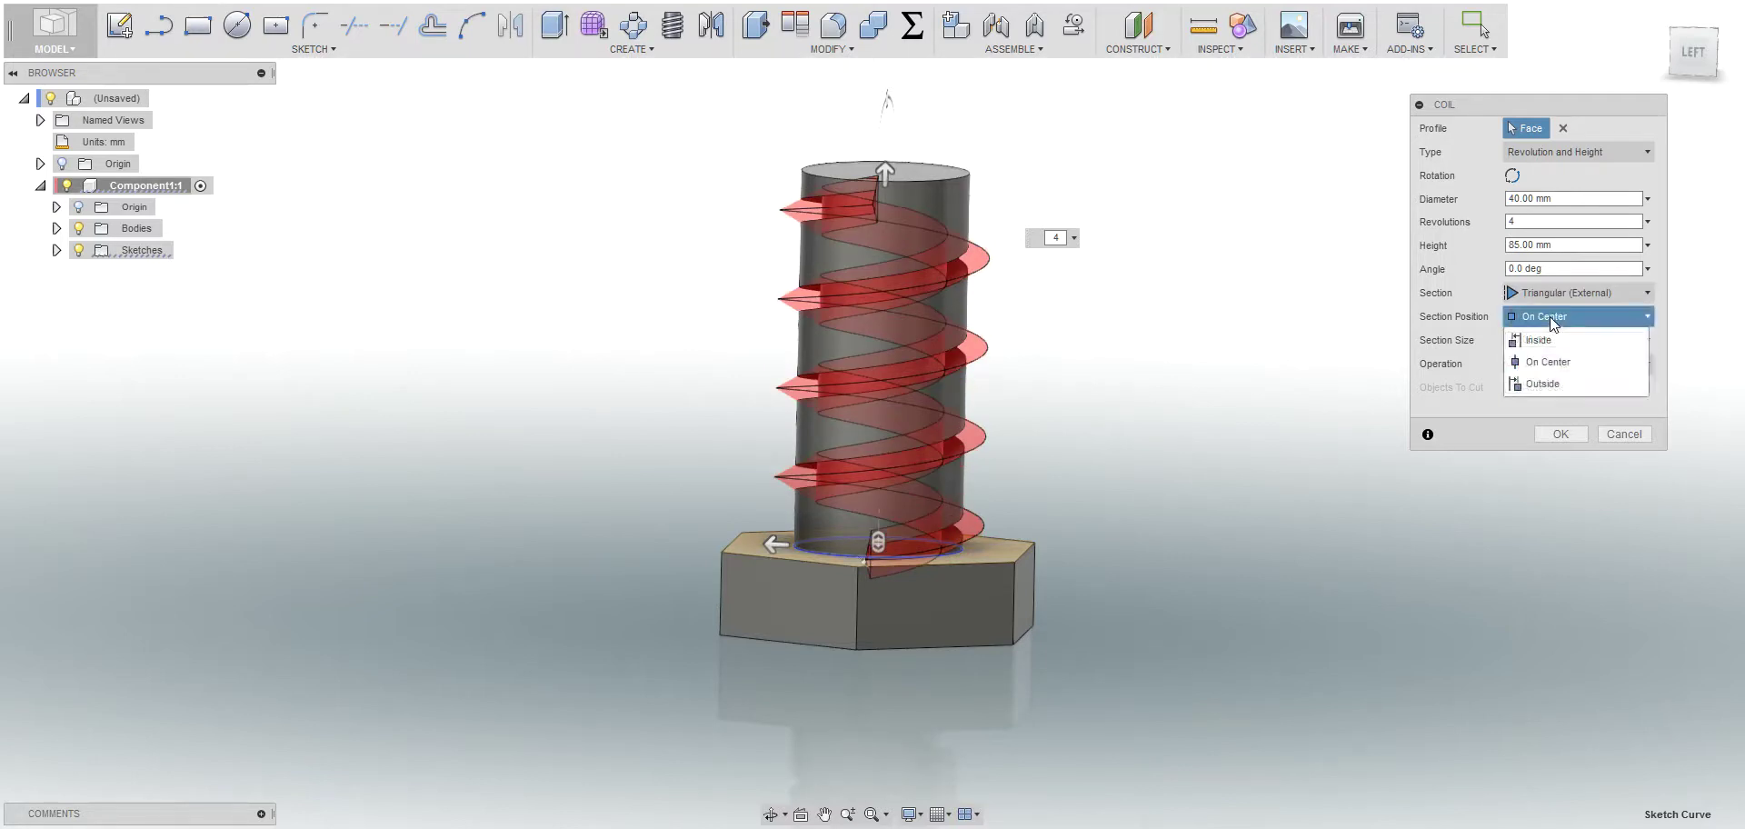
pyautogui.click(1542, 383)
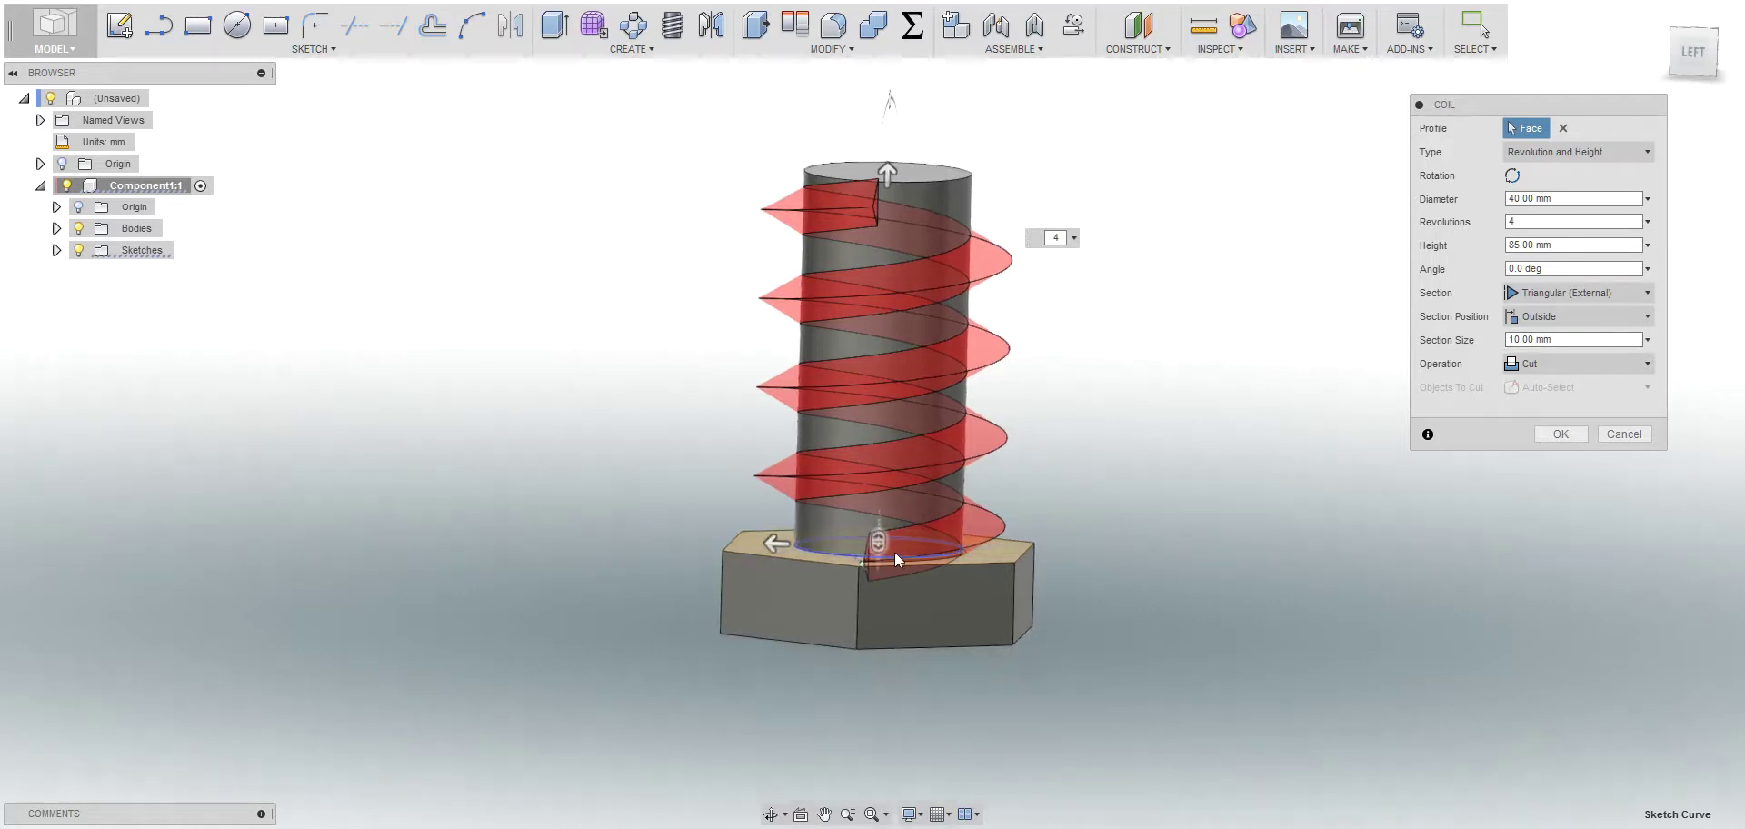
# Set section size 8 and operation New Body, then create the coil
pyautogui.keyDown('shift'); pyautogui.moveTo(907, 553); pyautogui.dragTo(1013, 522, button='middle'); pyautogui.keyUp('shift')
pyautogui.scroll(5, 1013, 521)
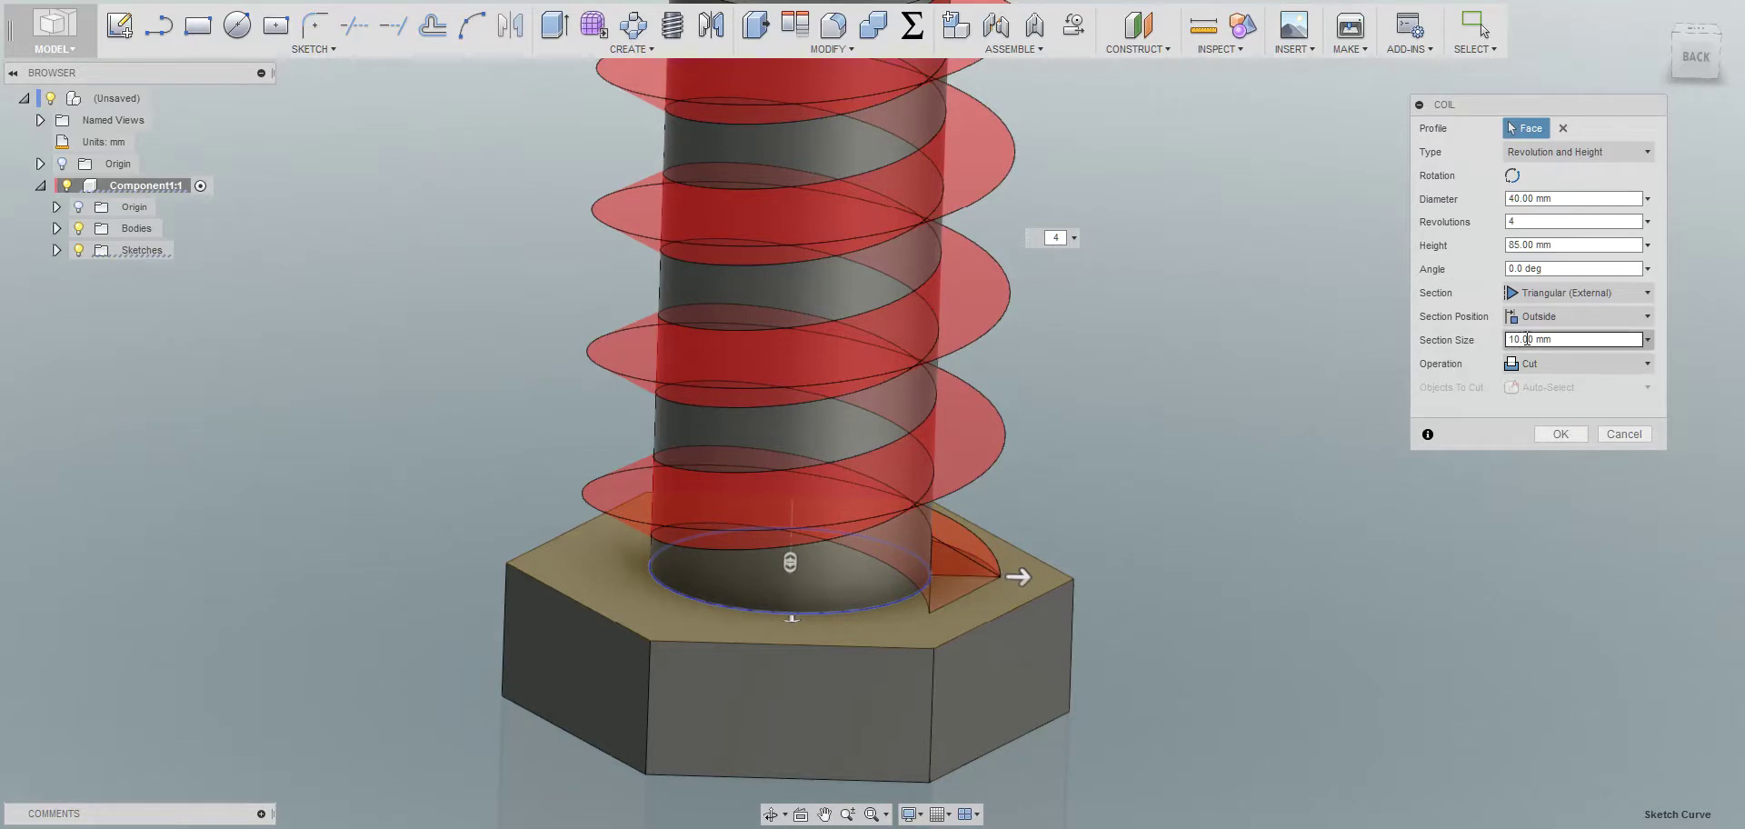
pyautogui.click(1563, 340)
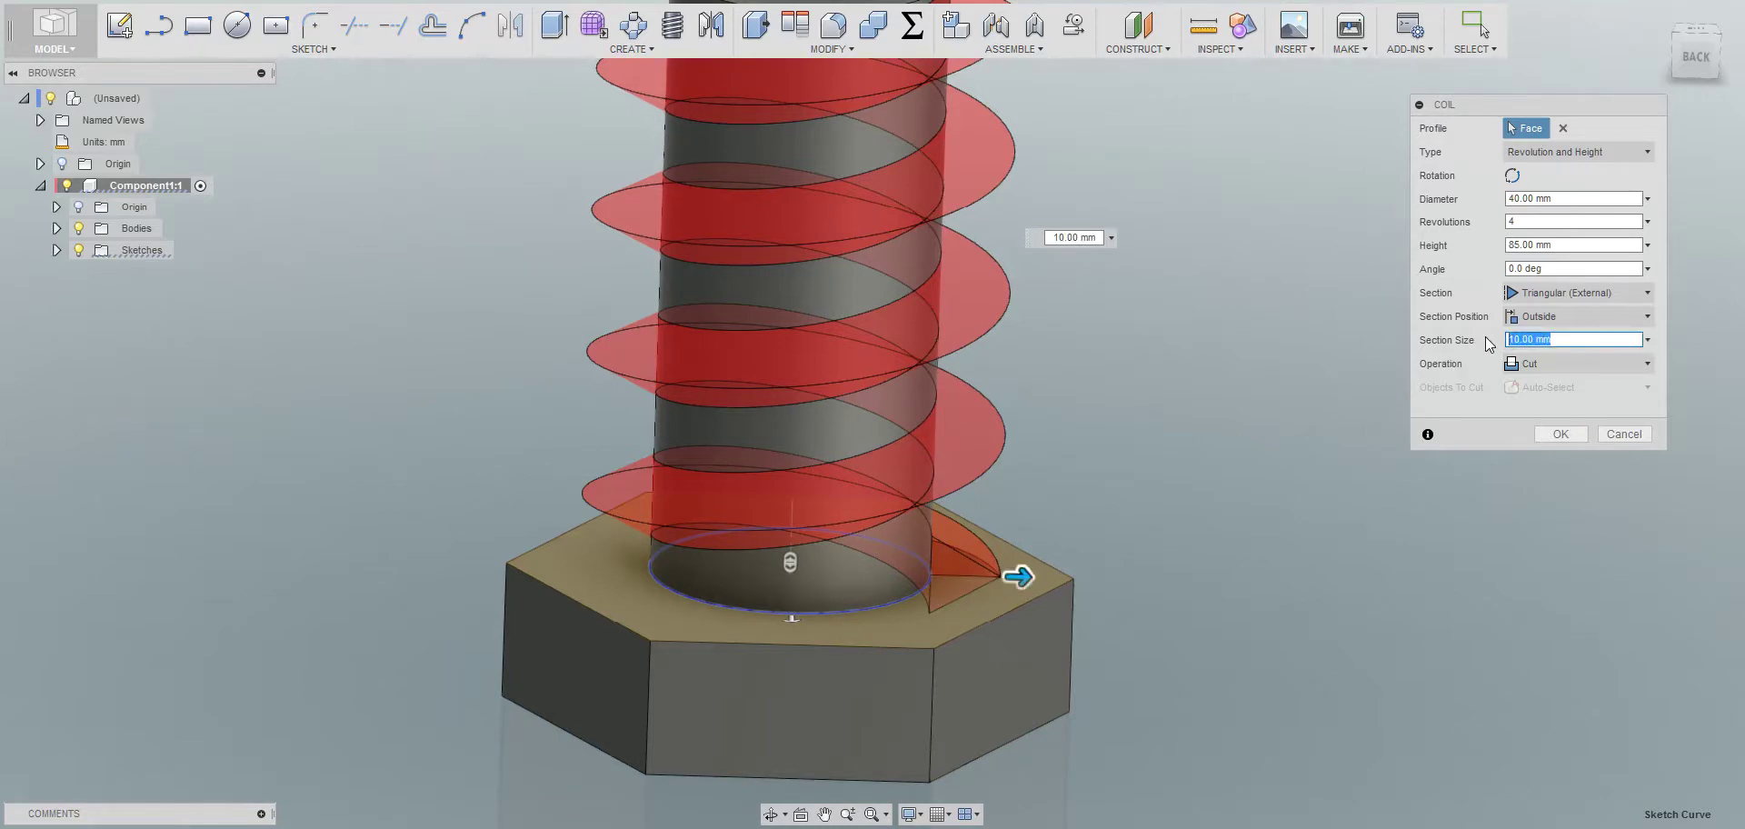
pyautogui.write('8')
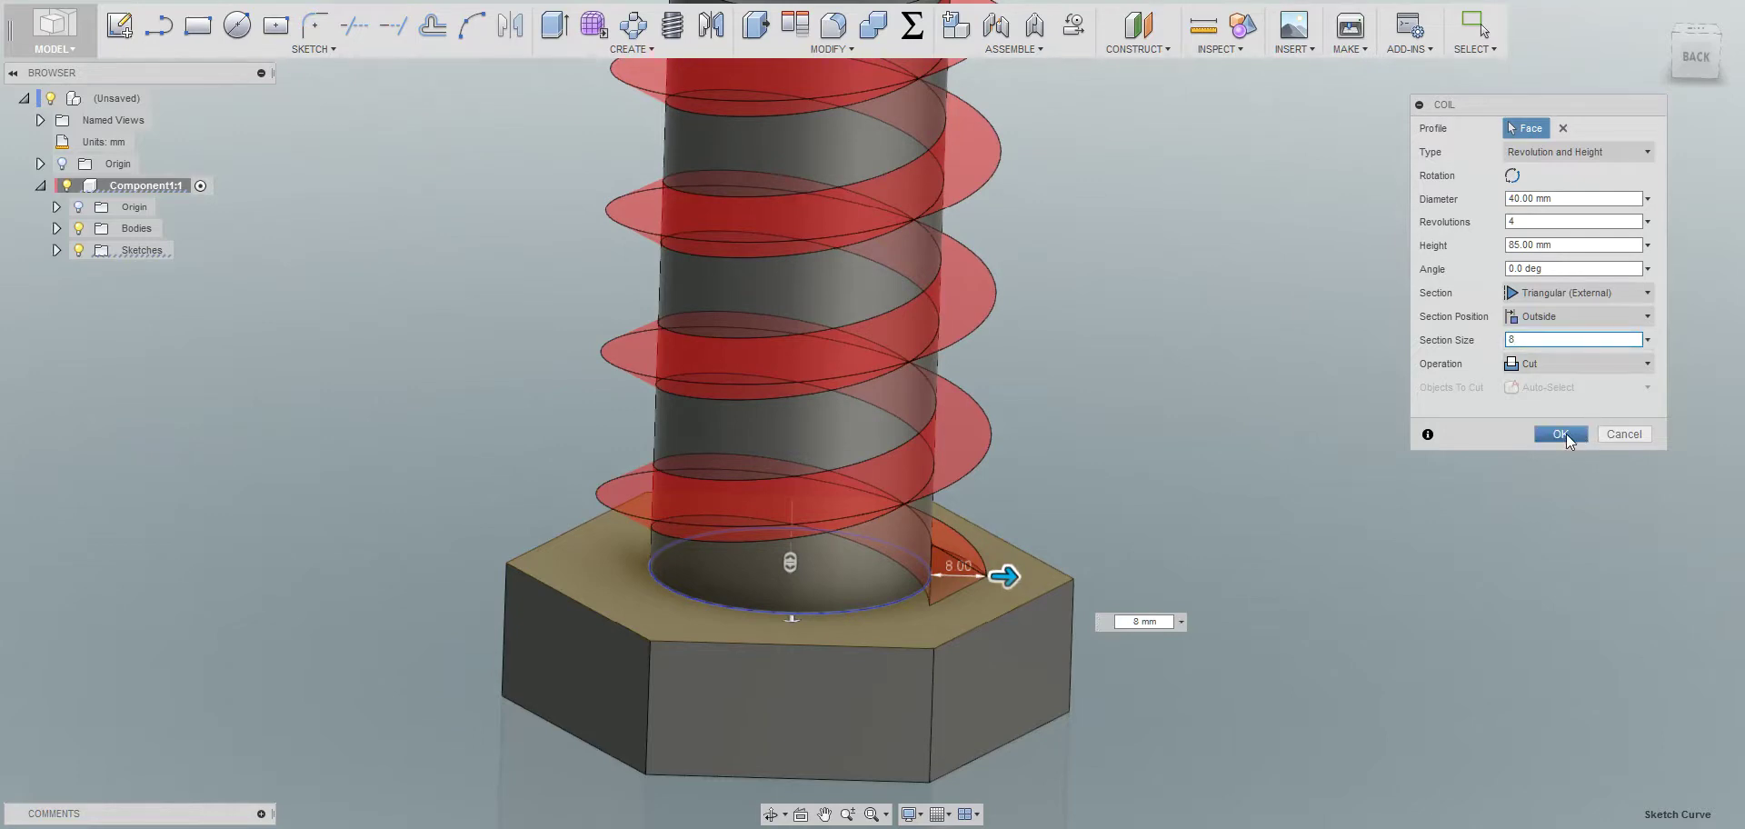
pyautogui.click(1570, 366)
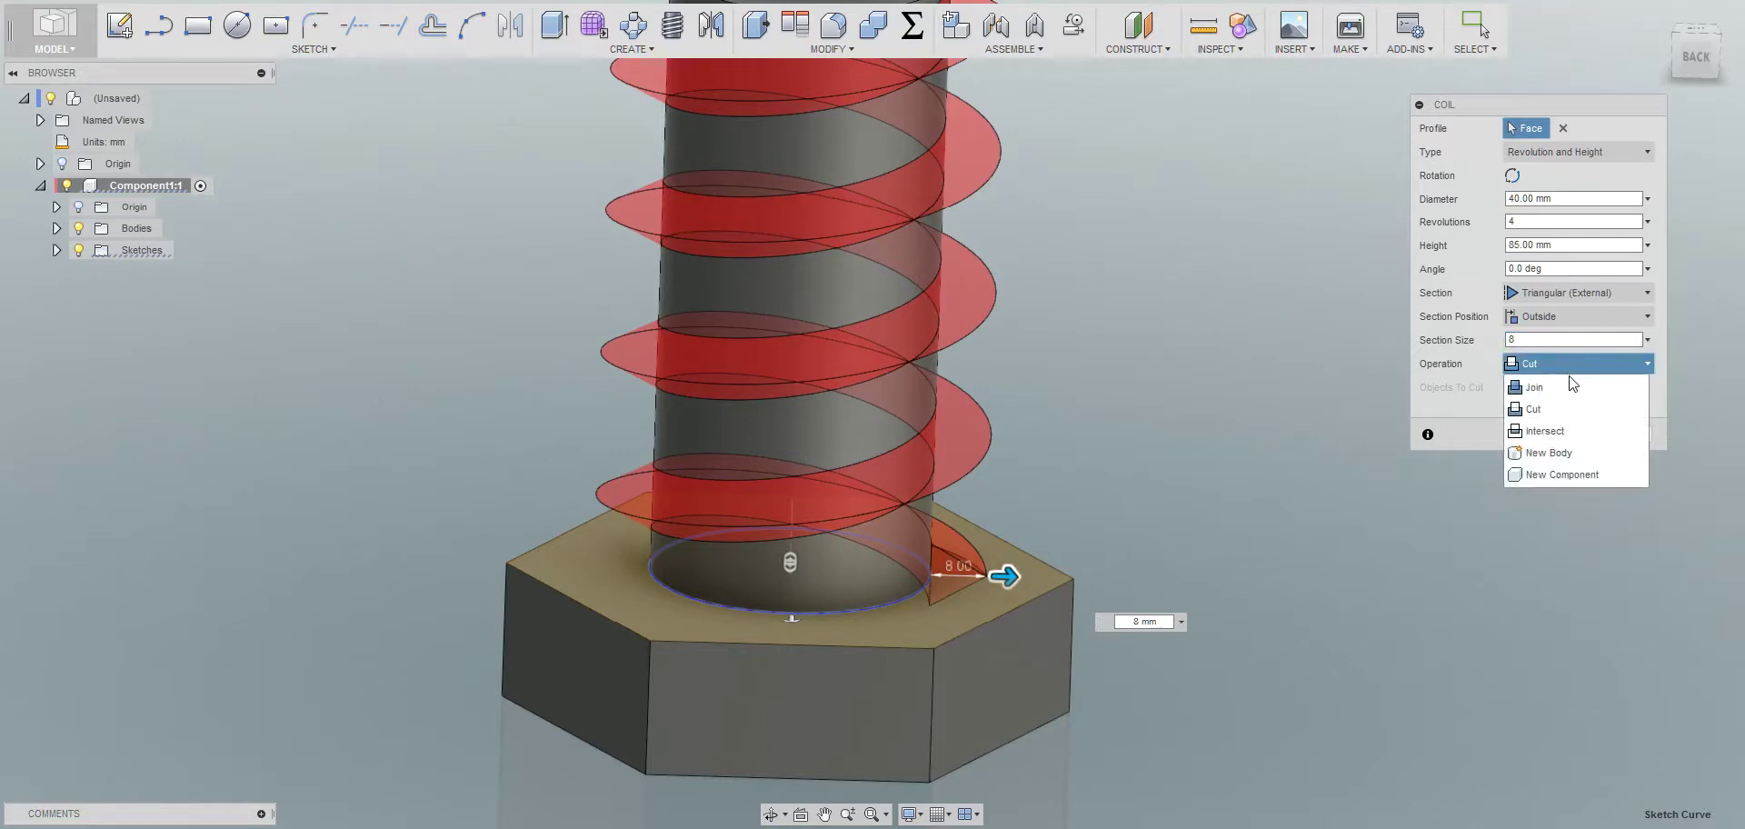
pyautogui.click(1557, 452)
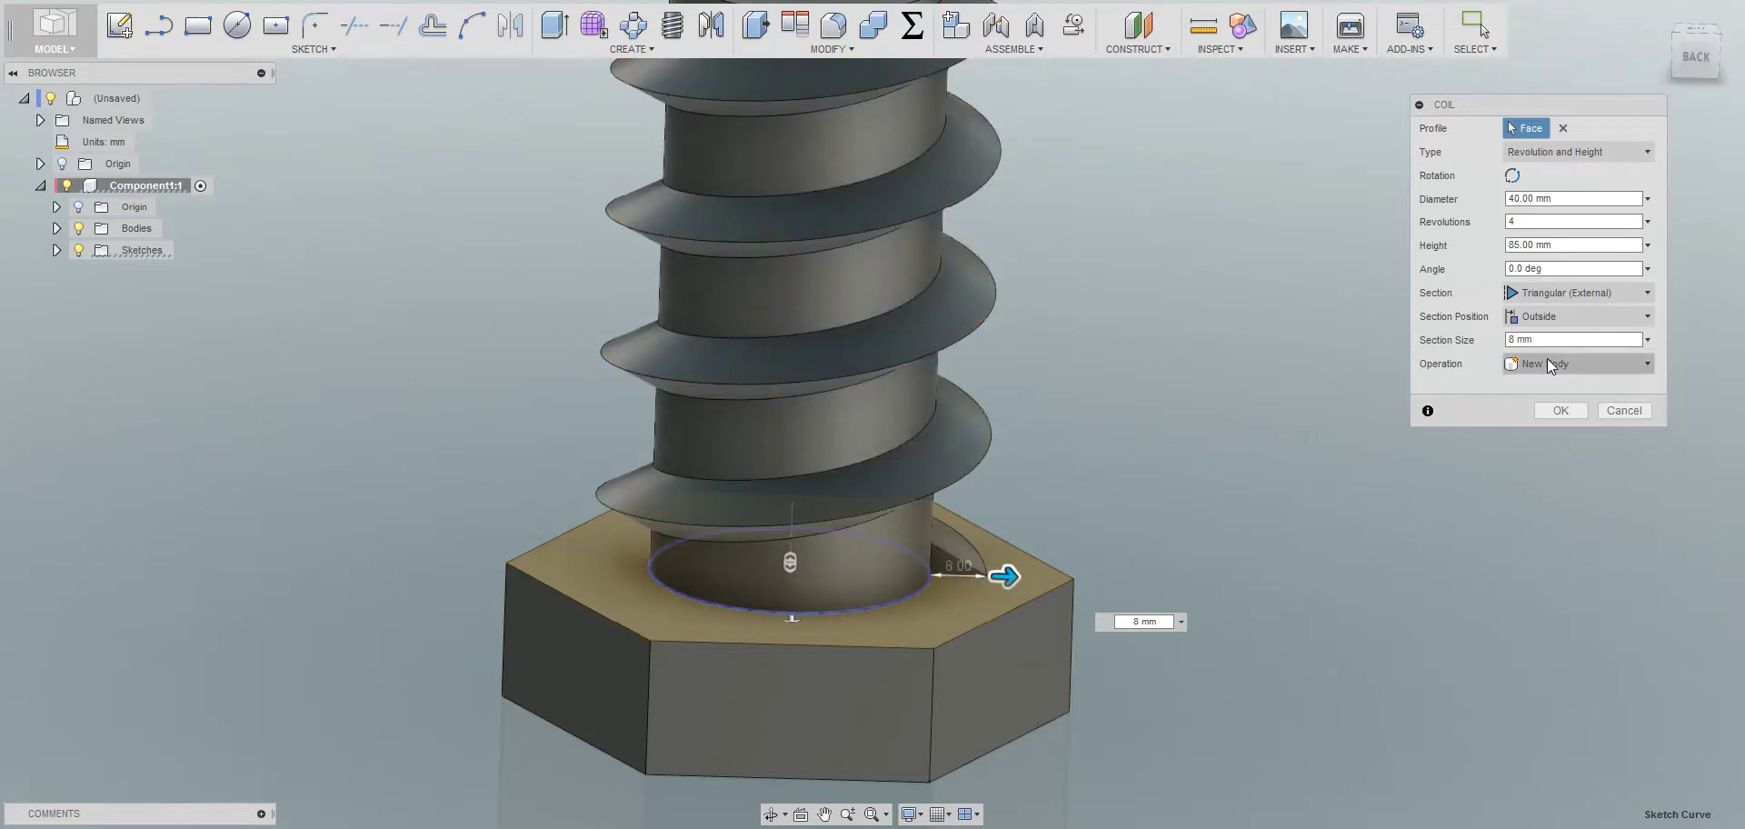
pyautogui.click(1558, 413)
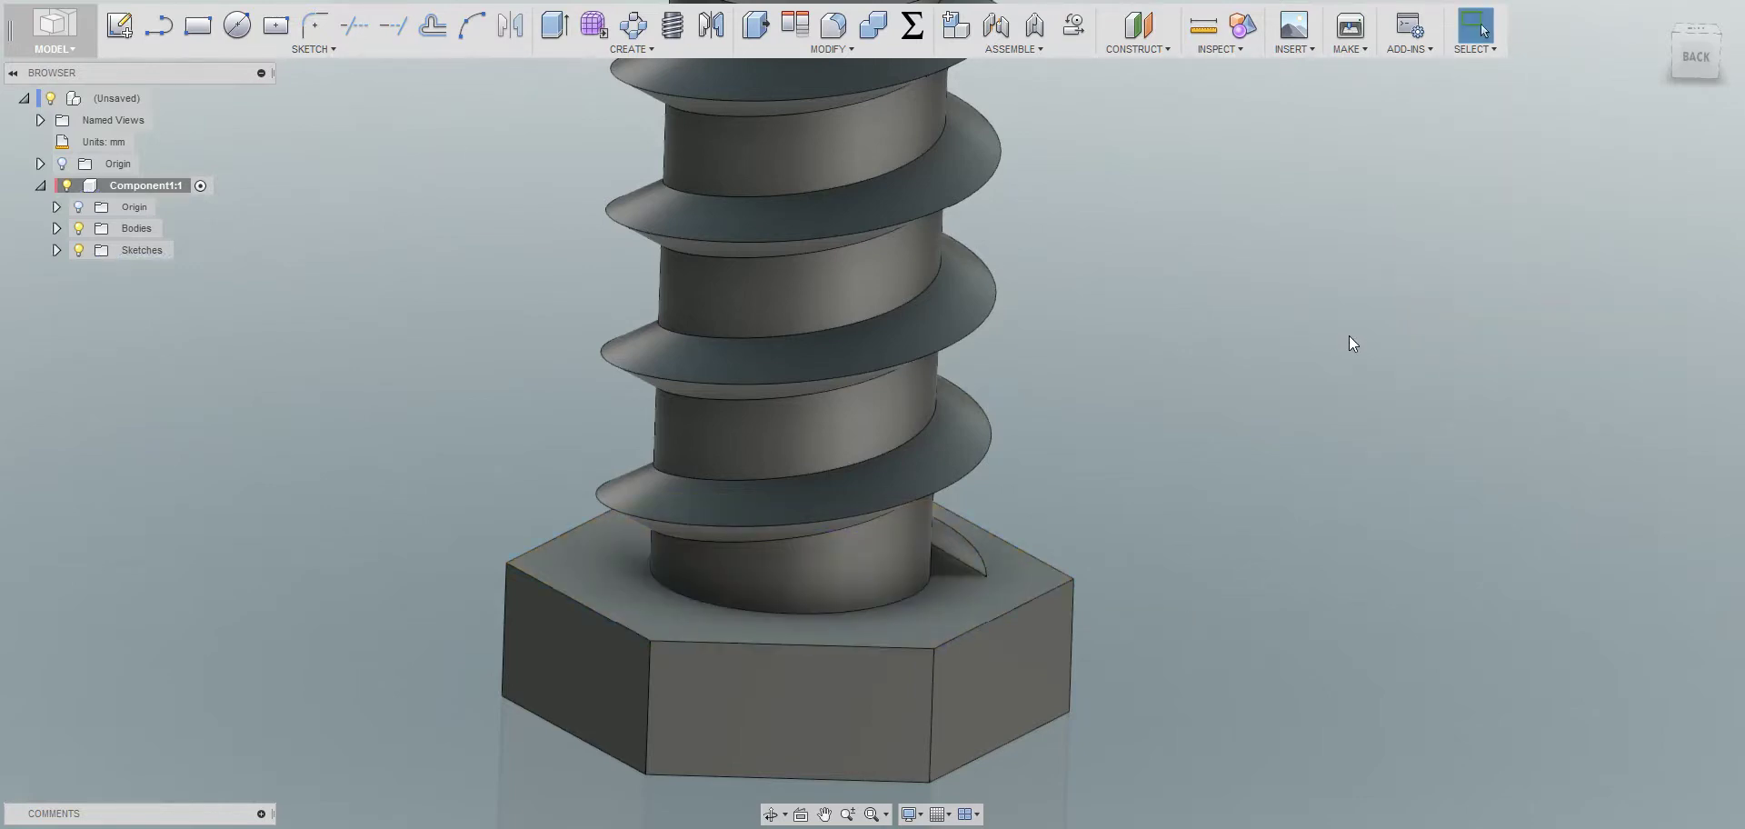
pyautogui.scroll(-5, 1349, 344)
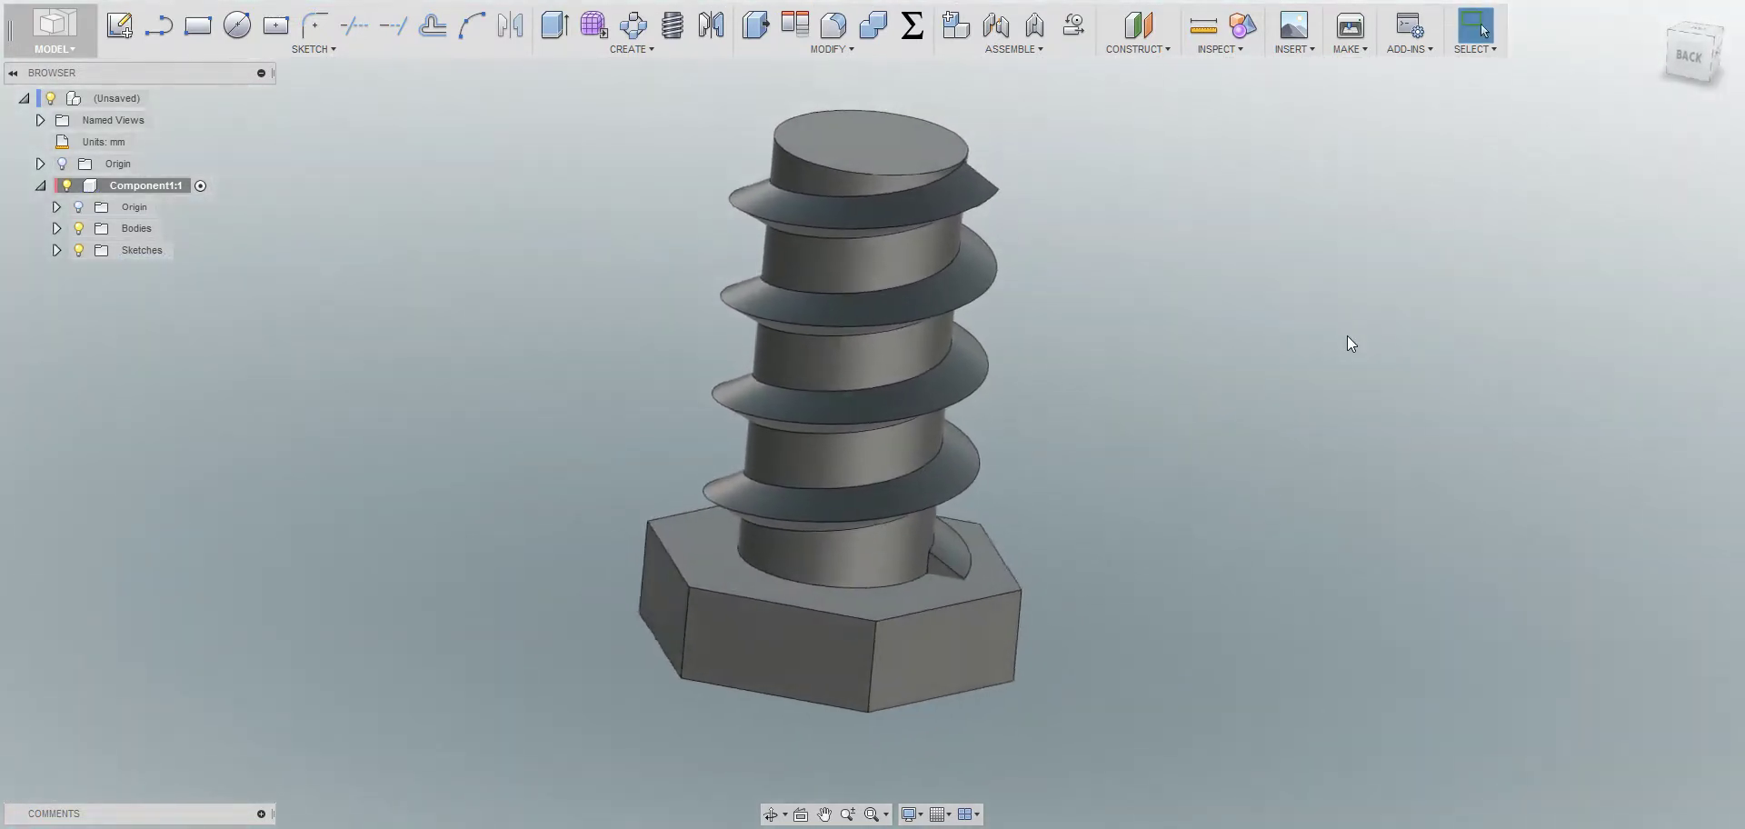
pyautogui.press('F6')
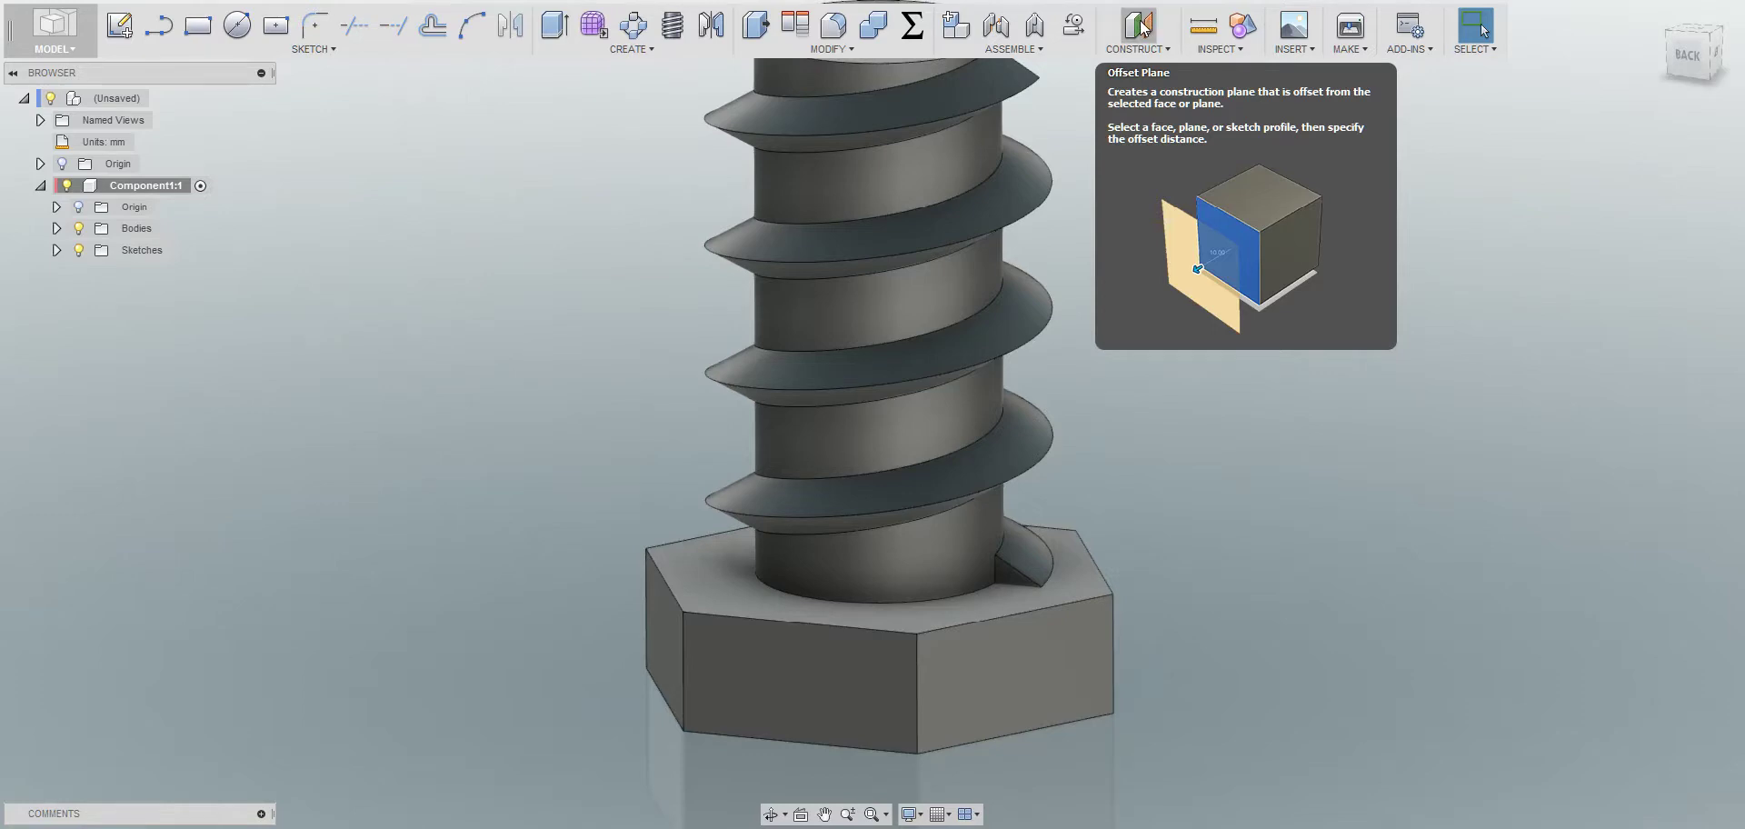
# Create an offset plane flush with the thread's end face and start a new sketch
pyautogui.click(1141, 24)
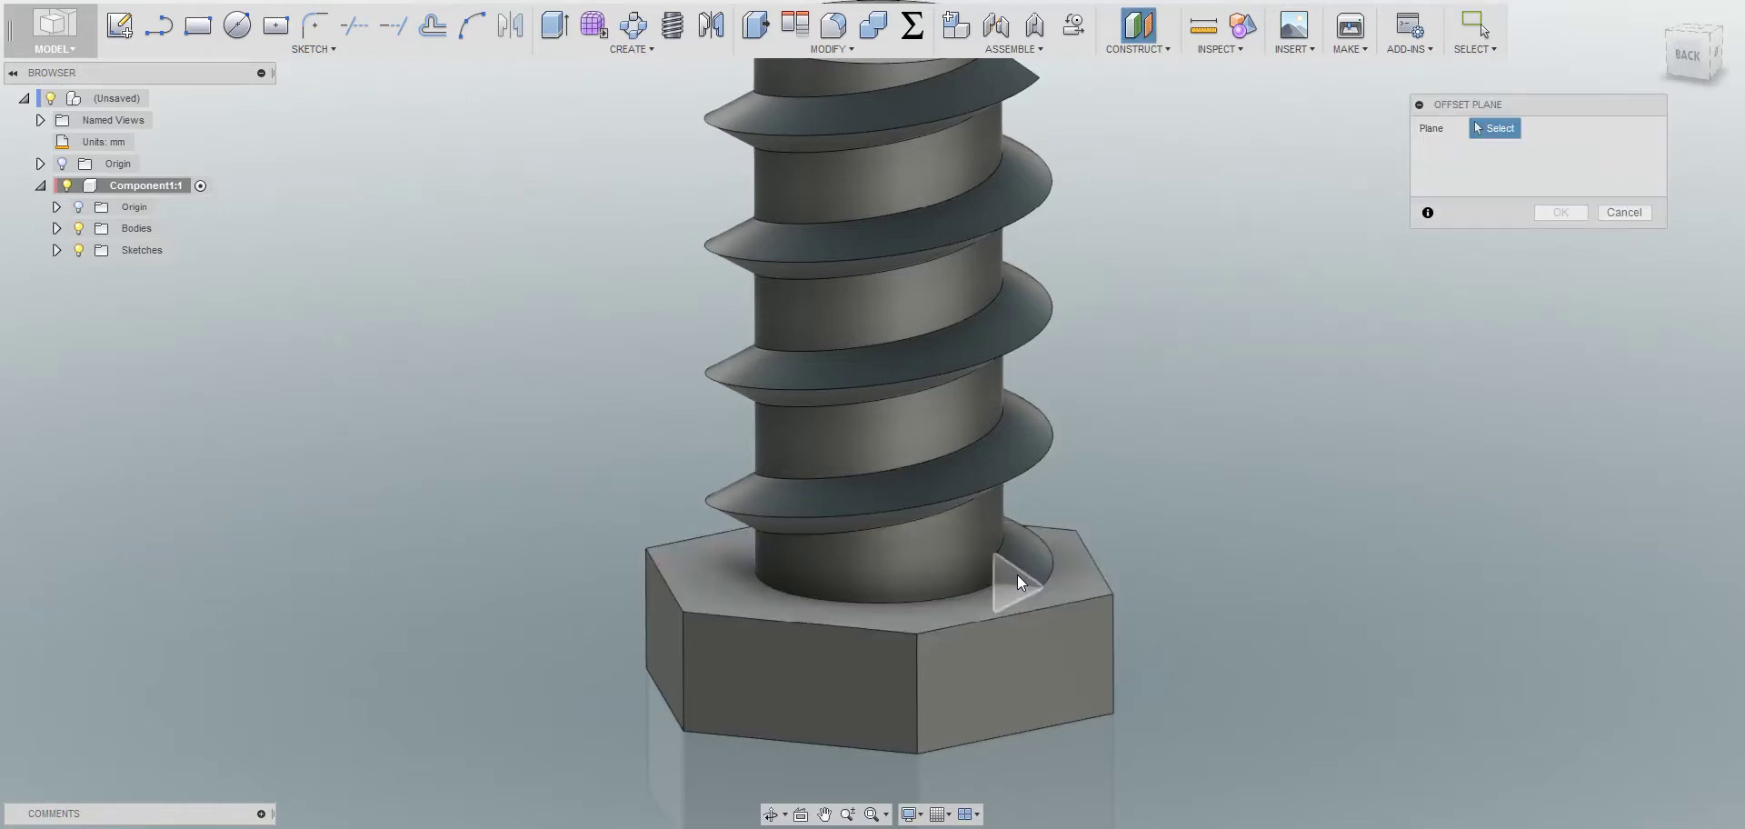
pyautogui.click(1017, 574)
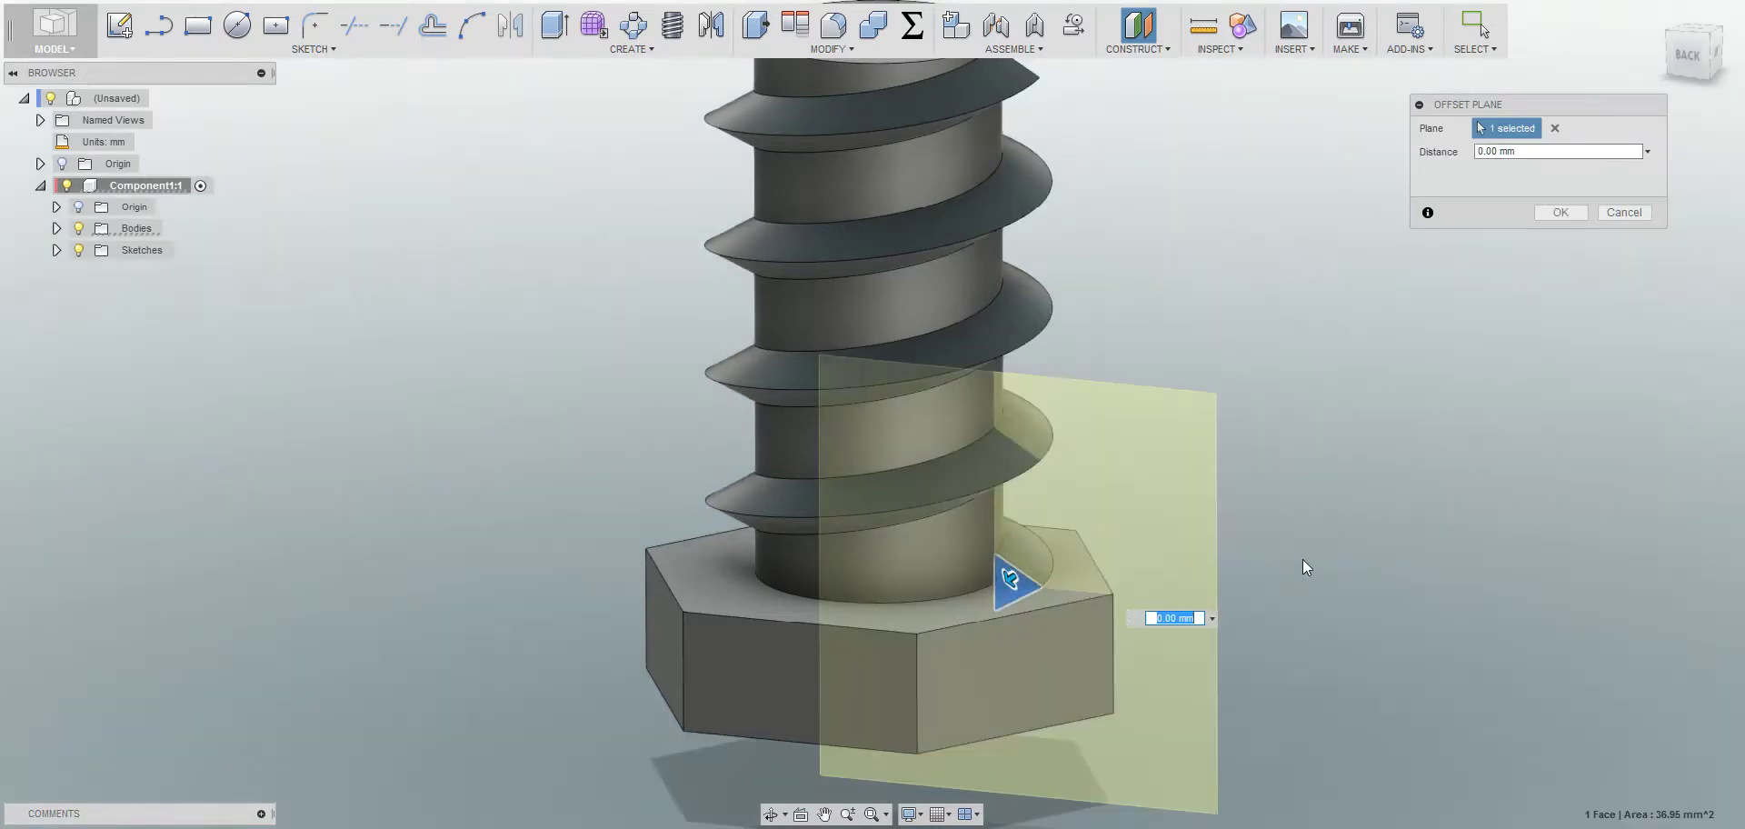
pyautogui.click(1557, 212)
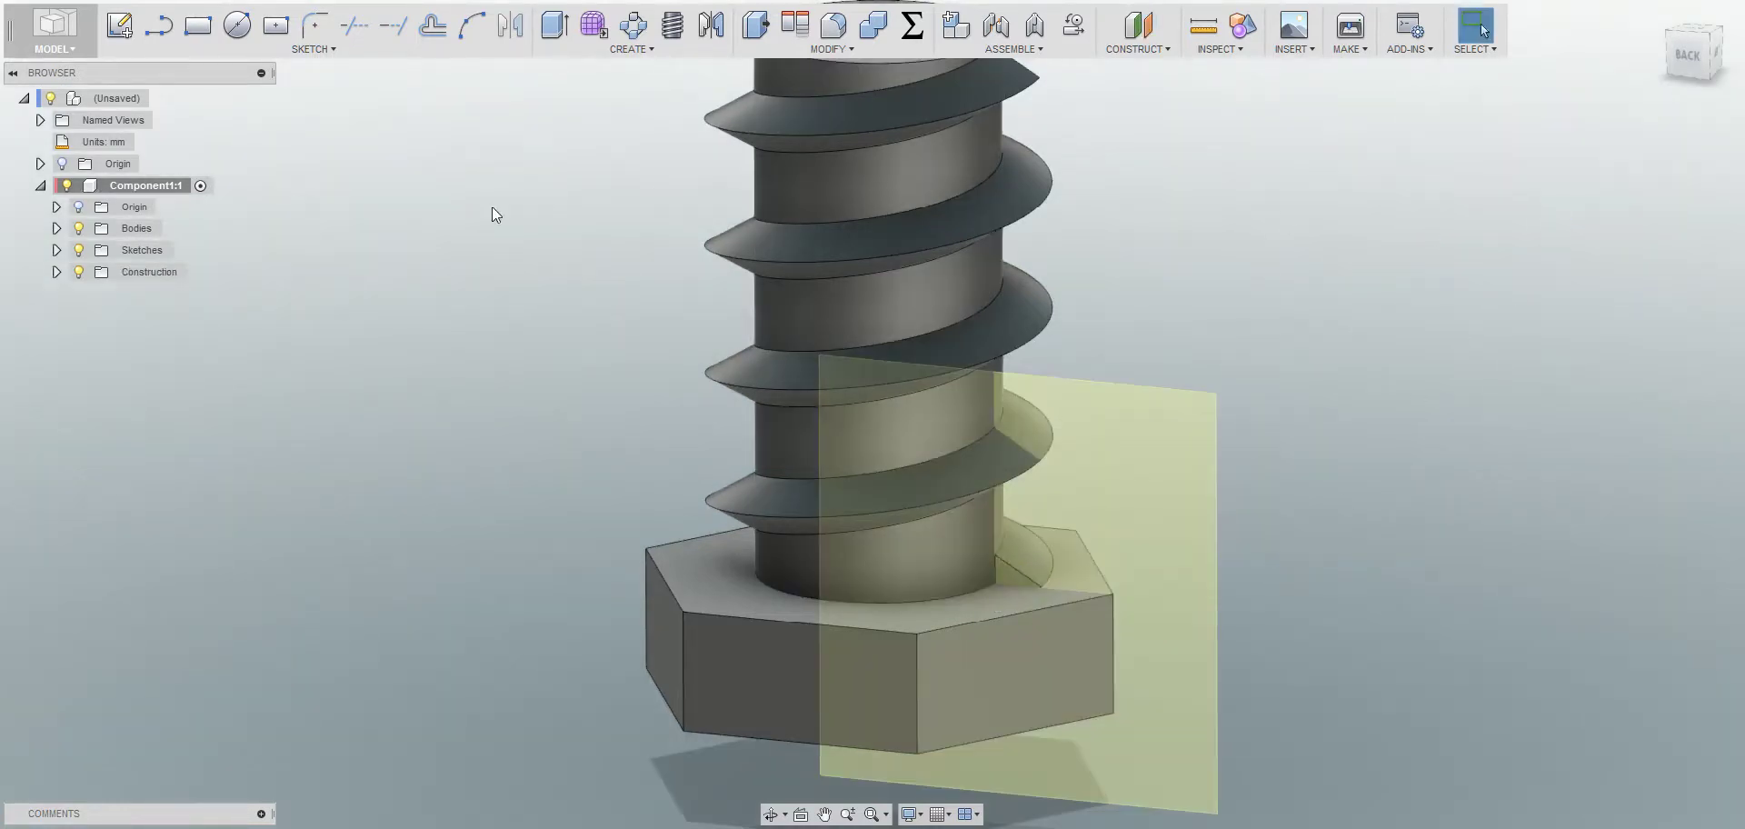
pyautogui.click(119, 24)
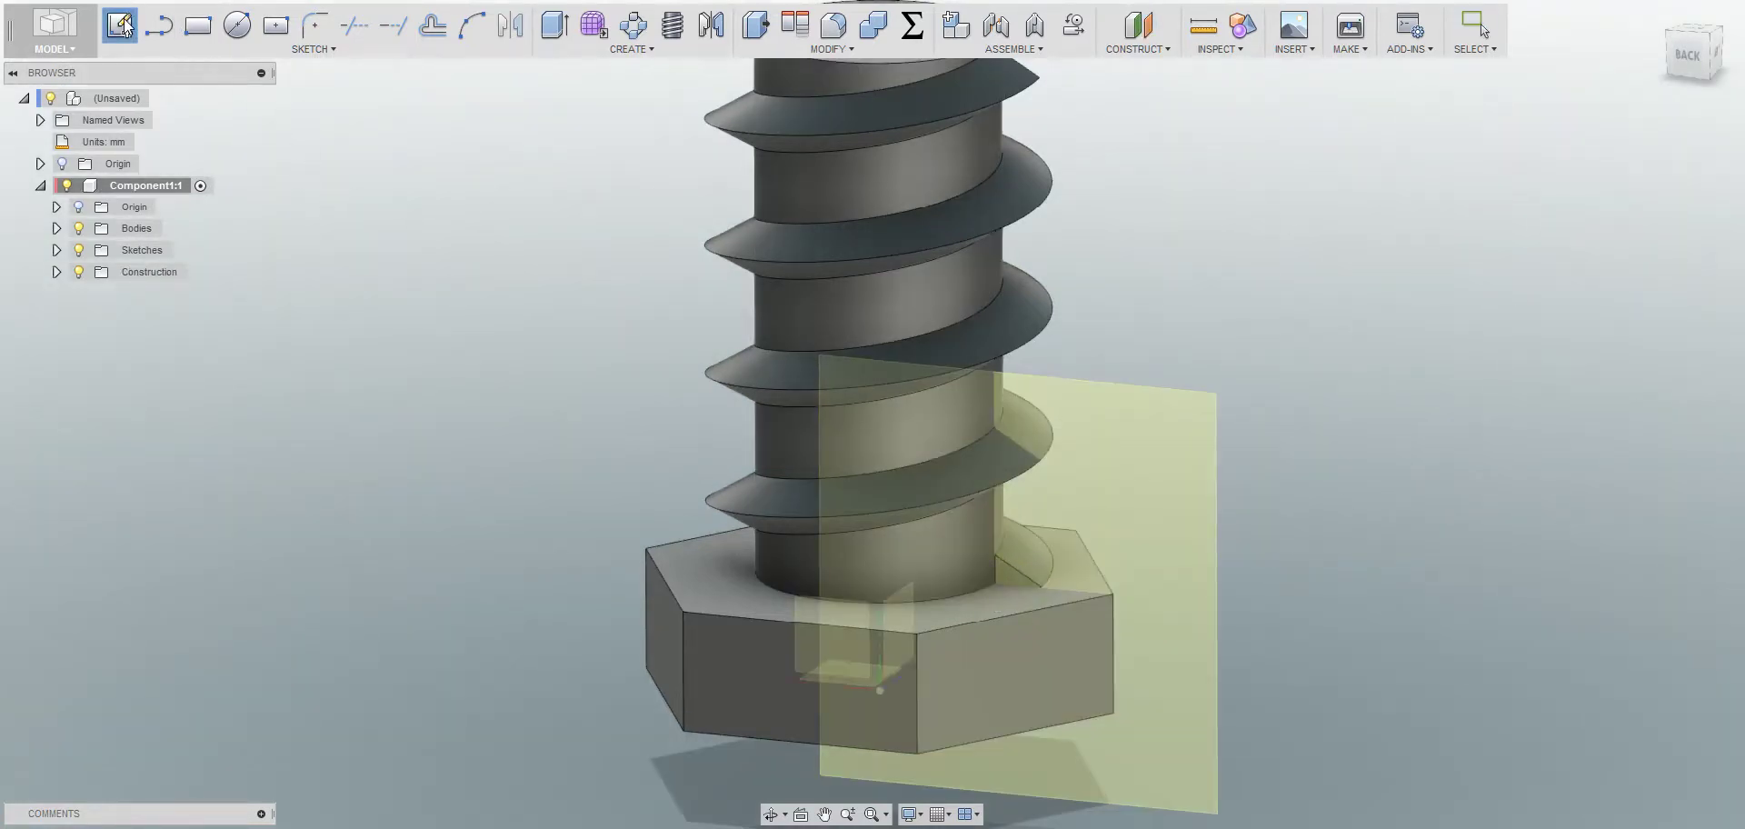
pyautogui.click(951, 511)
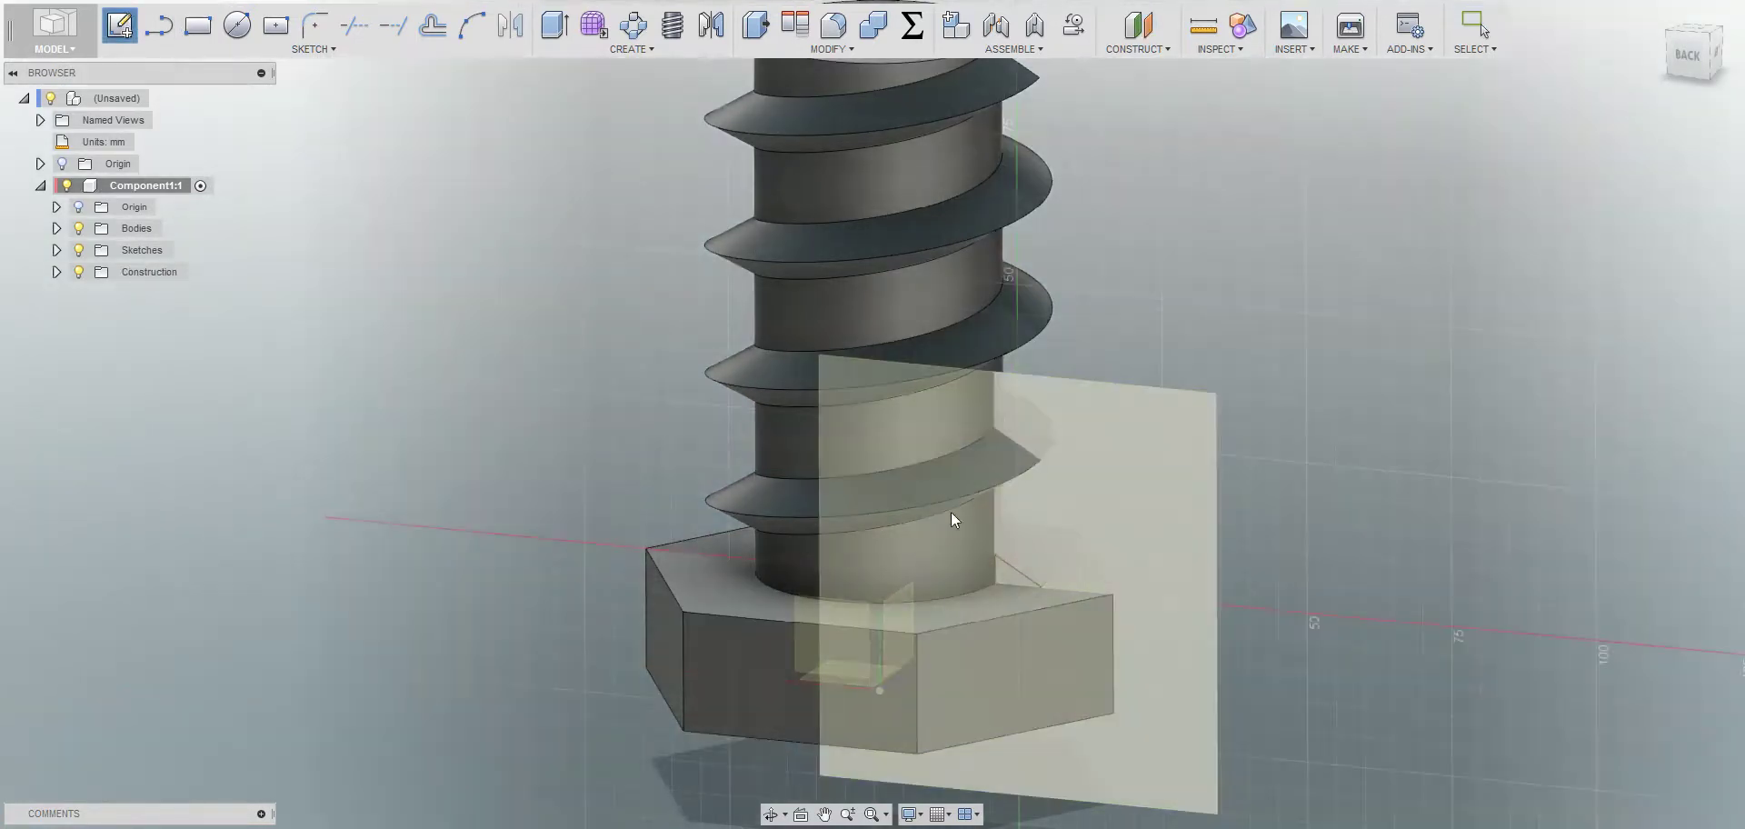
# Sketch on the new offset plane with Slice enabled in the Sketch Palette
pyautogui.click(1154, 418)
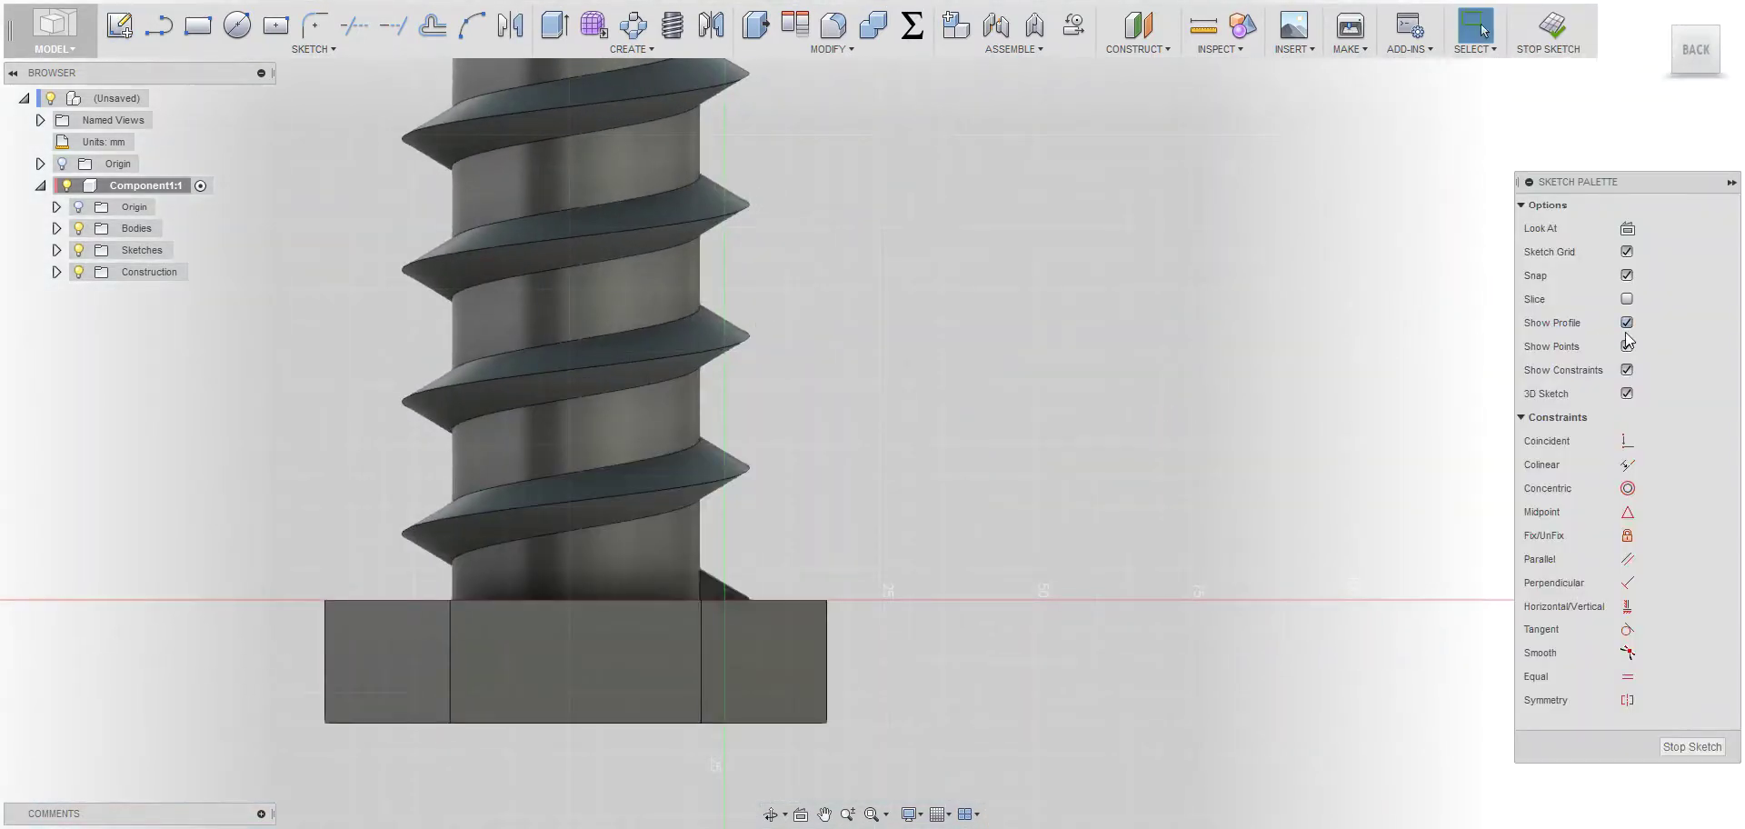
pyautogui.click(1626, 299)
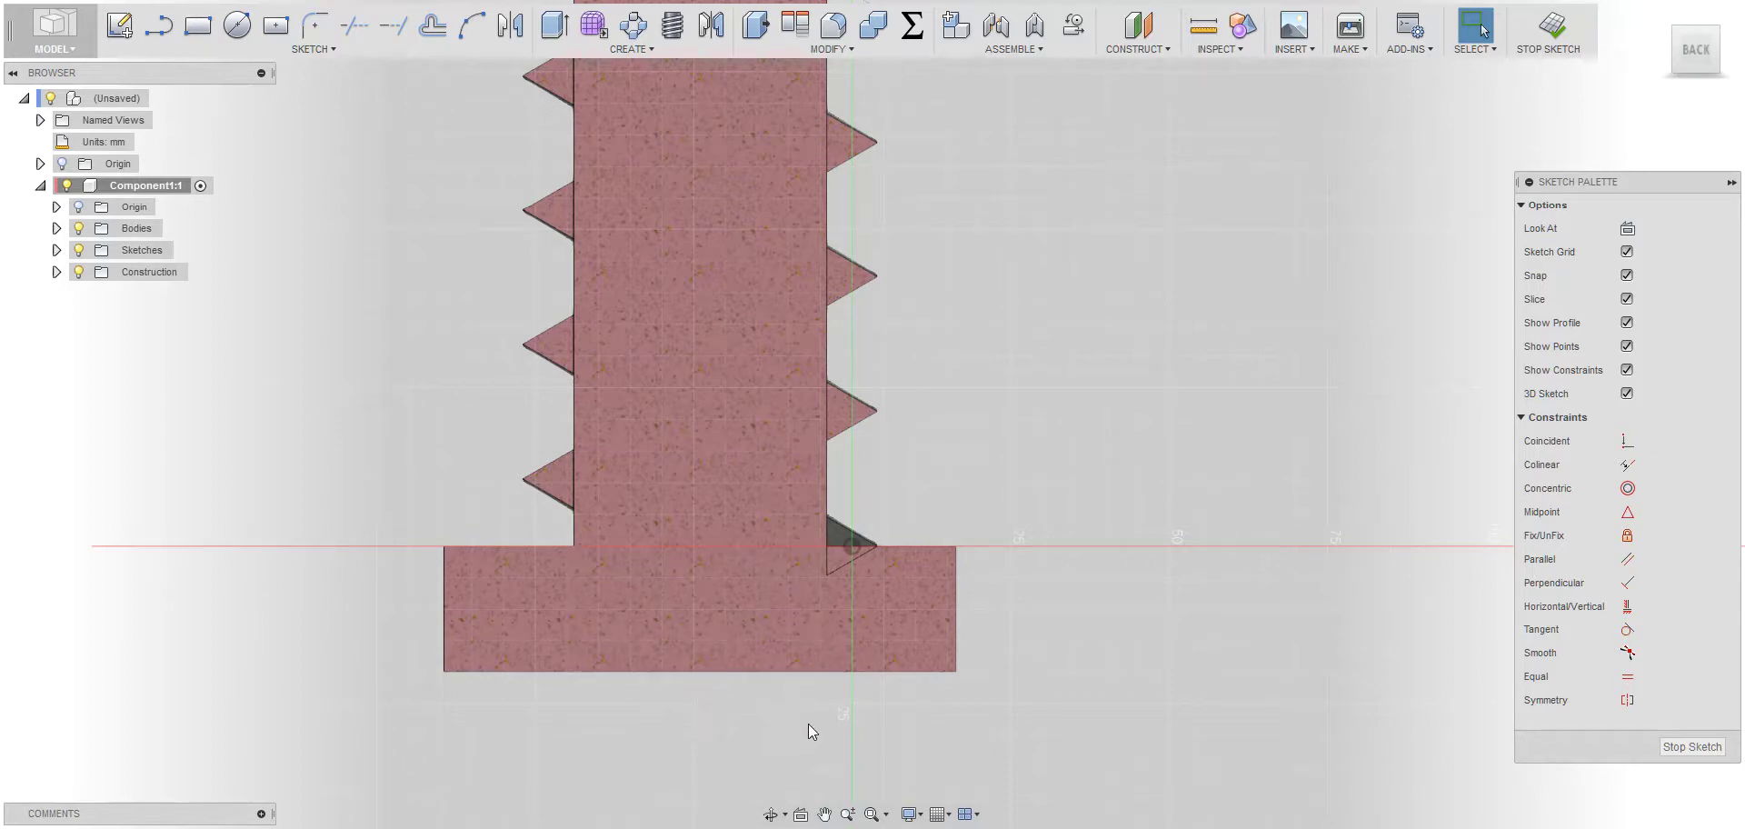
pyautogui.scroll(-1, 812, 732)
# Draw a vertical line along the axis from the shaft base to the head's bottom
pyautogui.click(172, 26)
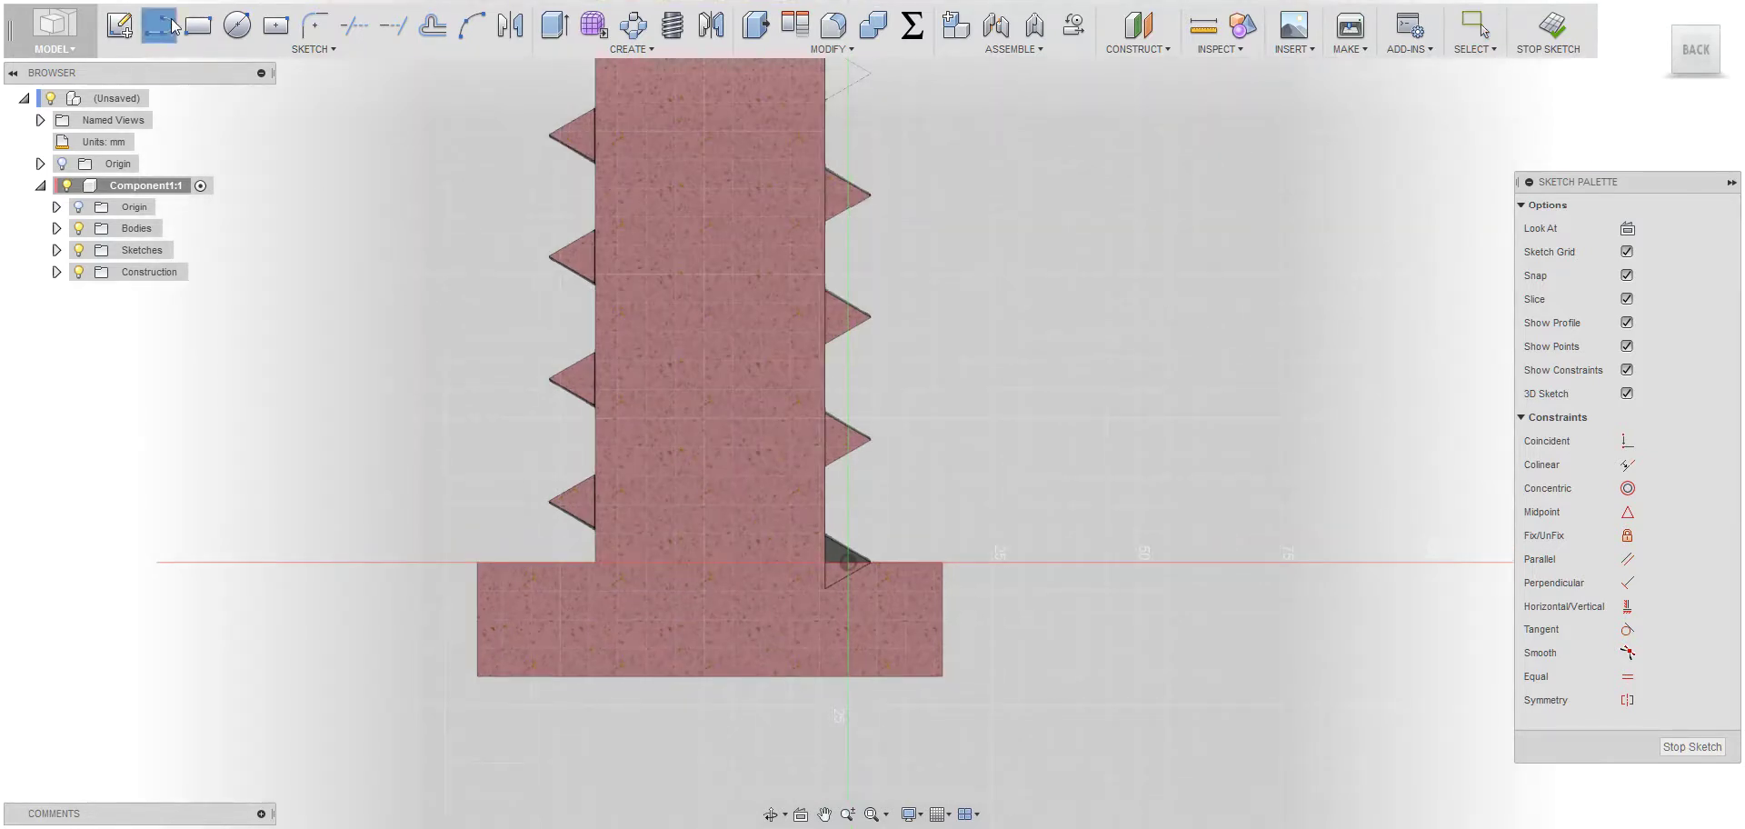
pyautogui.click(704, 562)
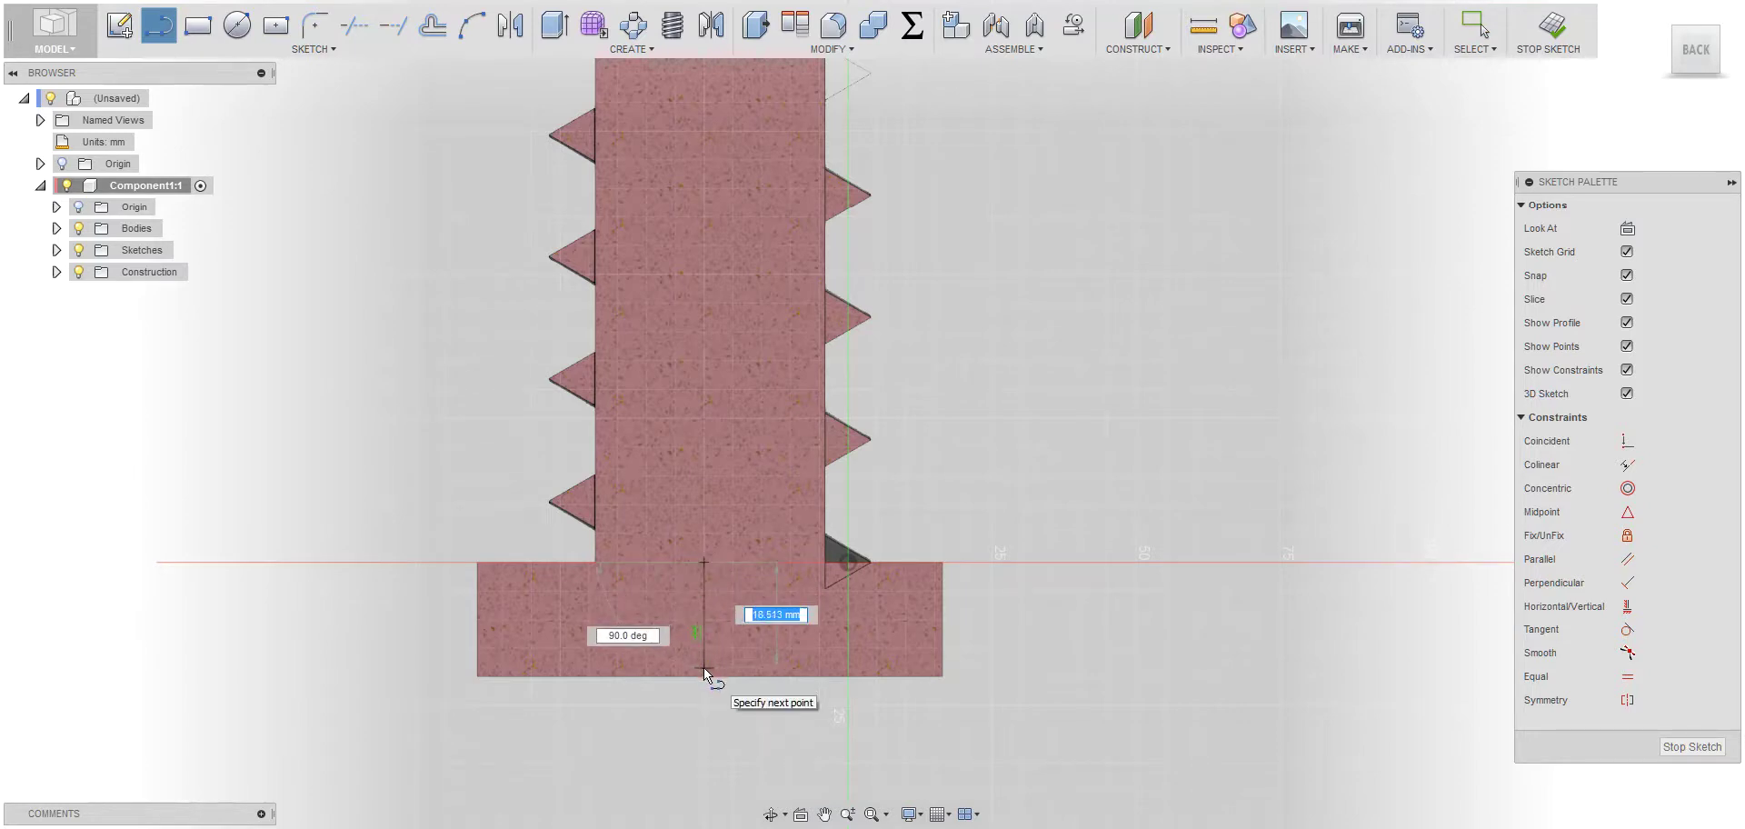
pyautogui.click(704, 676)
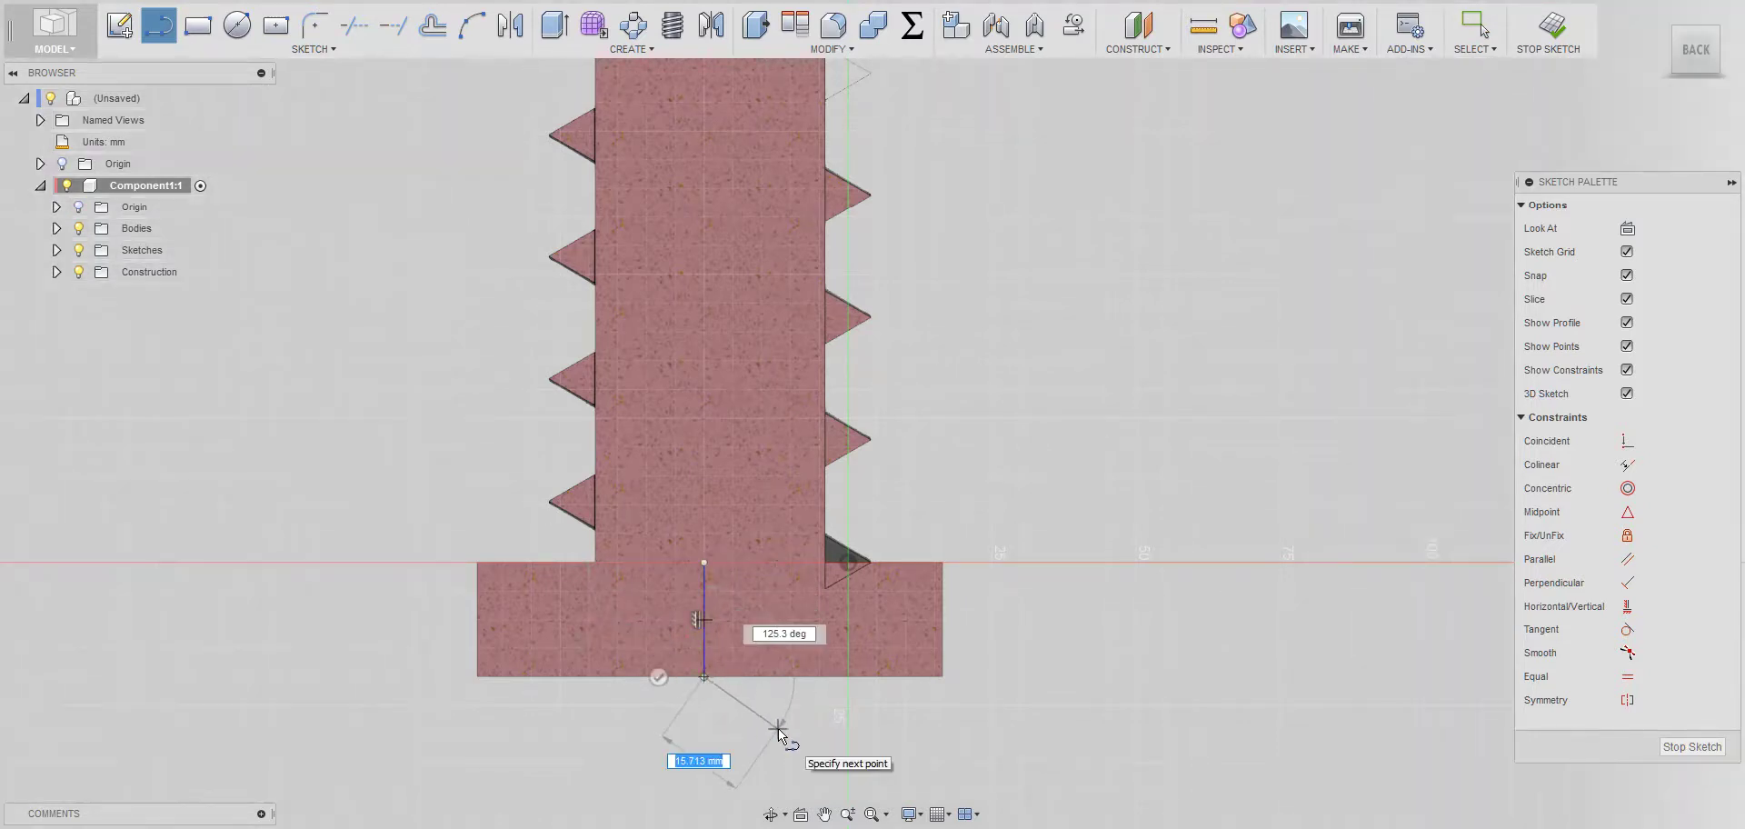
pyautogui.press('Escape')
pyautogui.scroll(4, 703, 699)
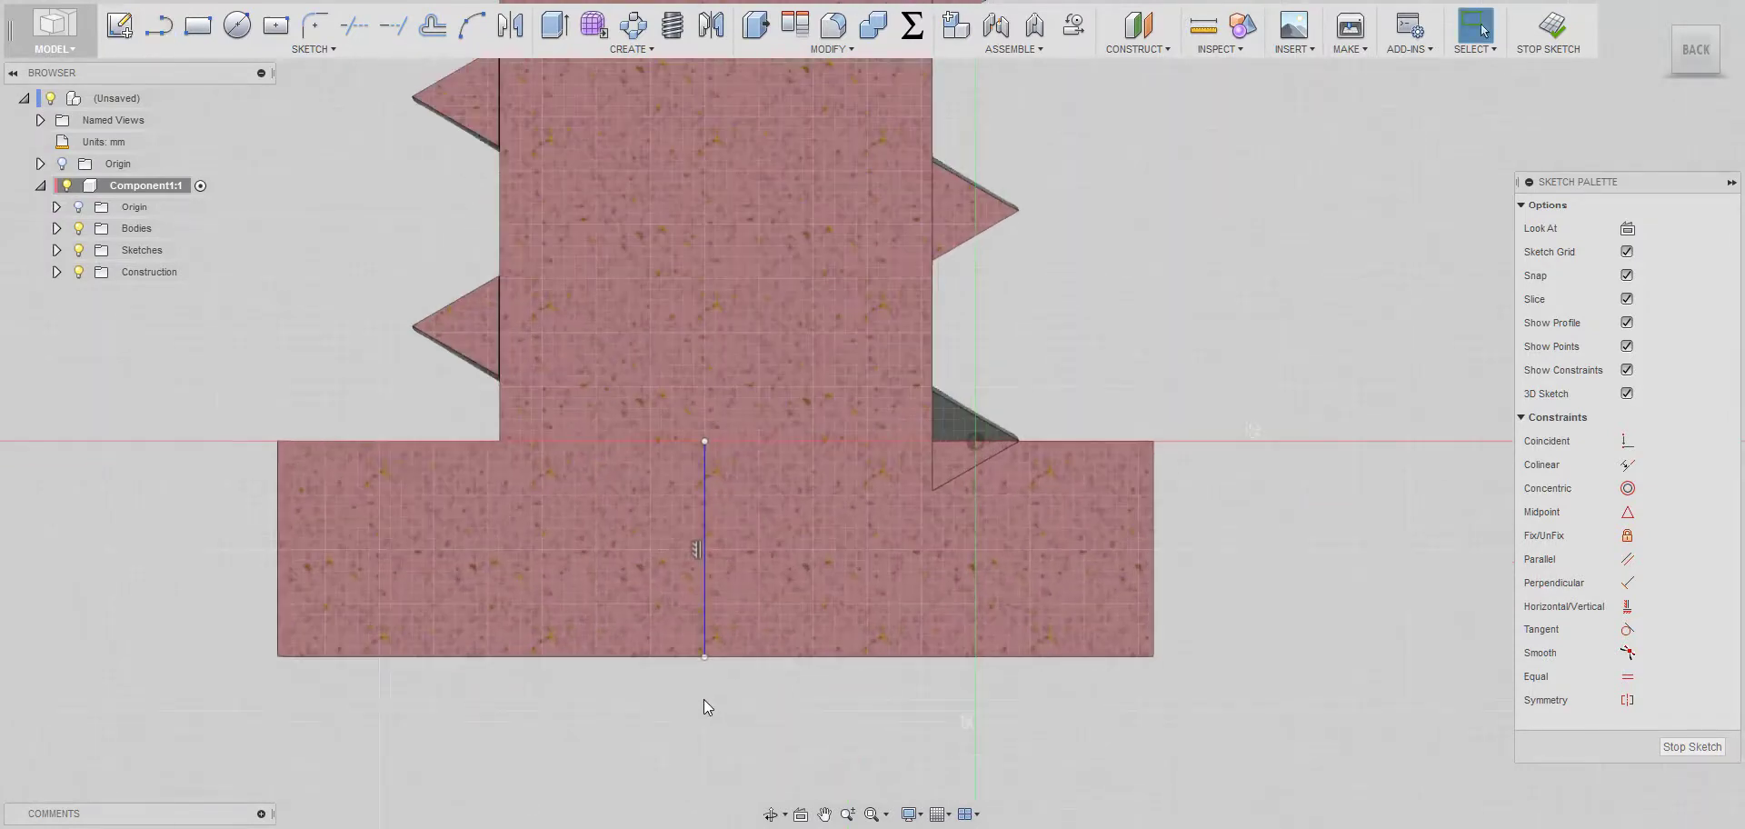
pyautogui.press('p')
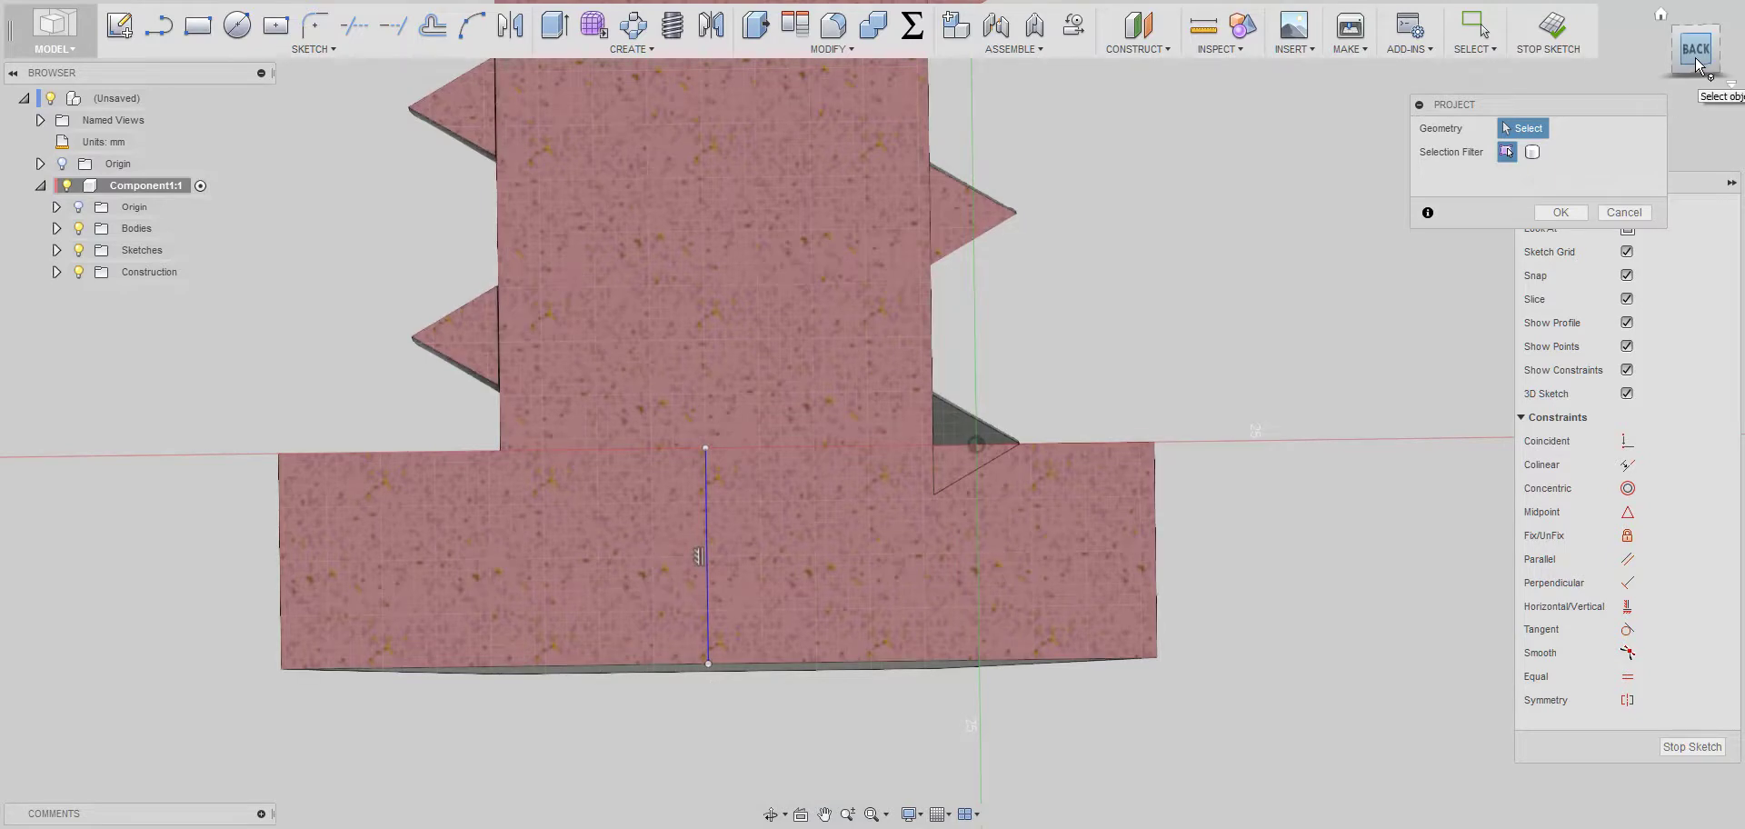
# Project the hex head's bottom edge into the sketch
pyautogui.click(713, 662)
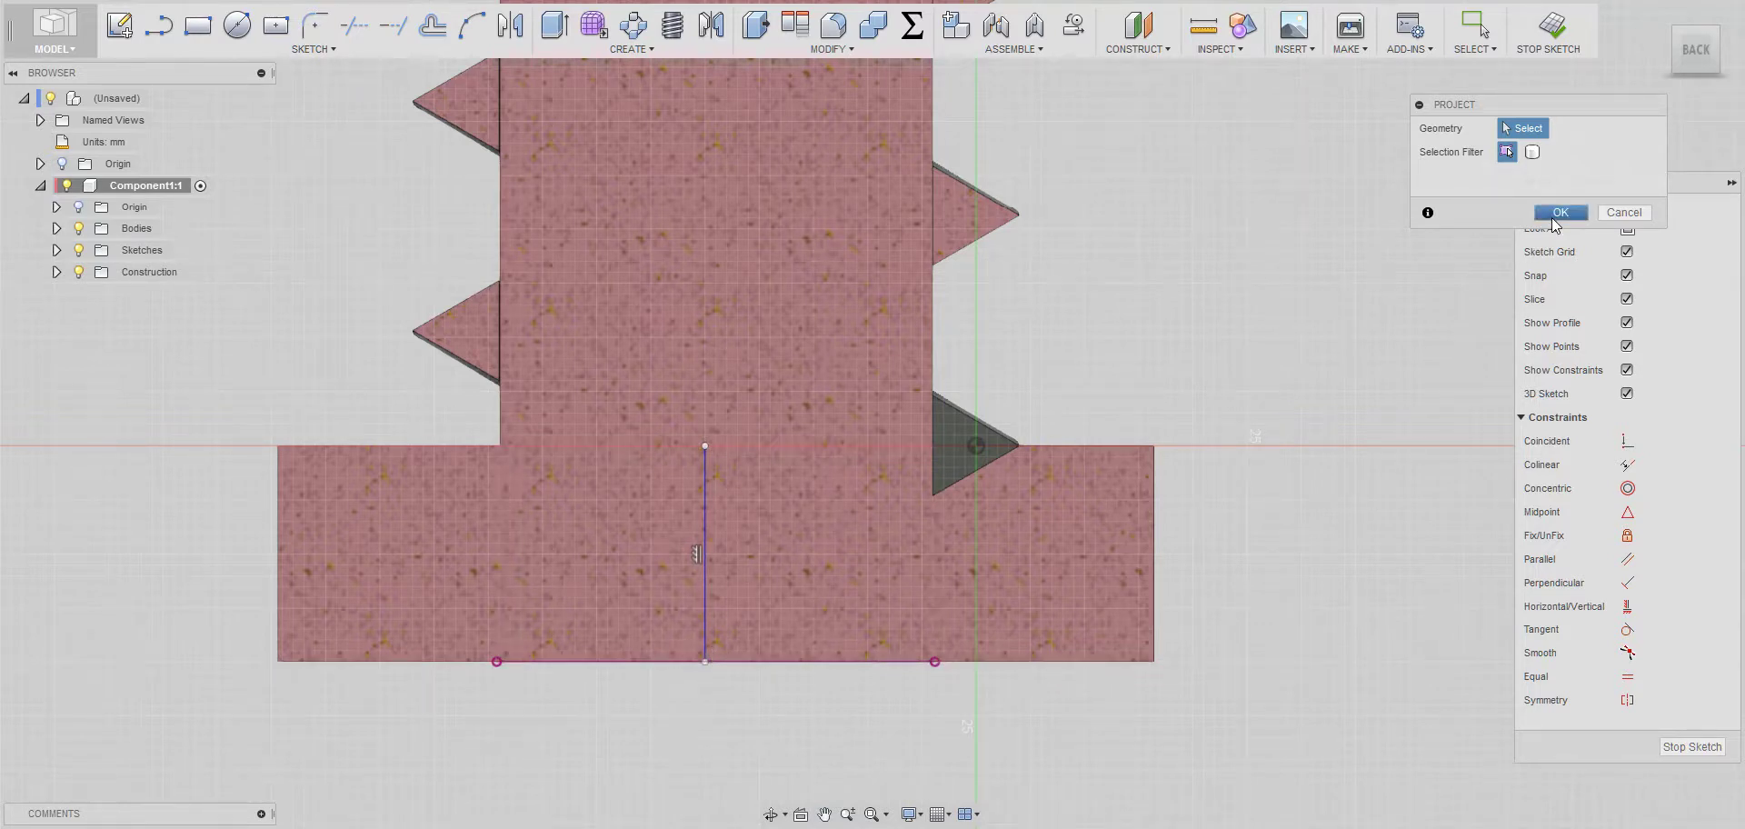
pyautogui.click(1557, 215)
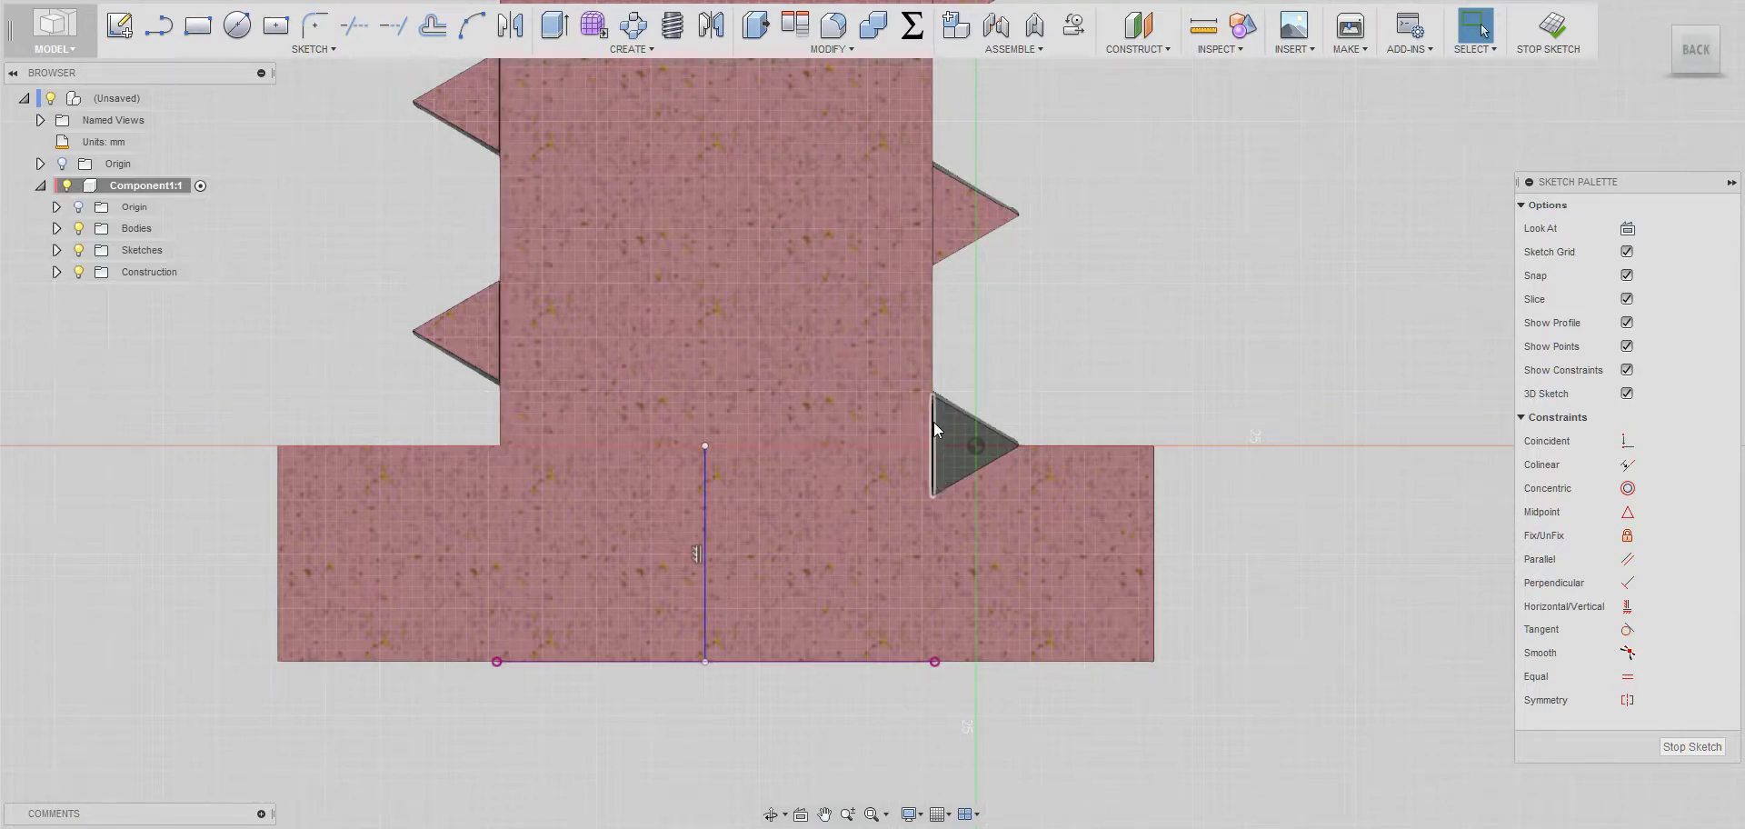
# Draw a closed four-line wedge from the triangle's upper vertex, around the right corners, and back
pyautogui.click(159, 25)
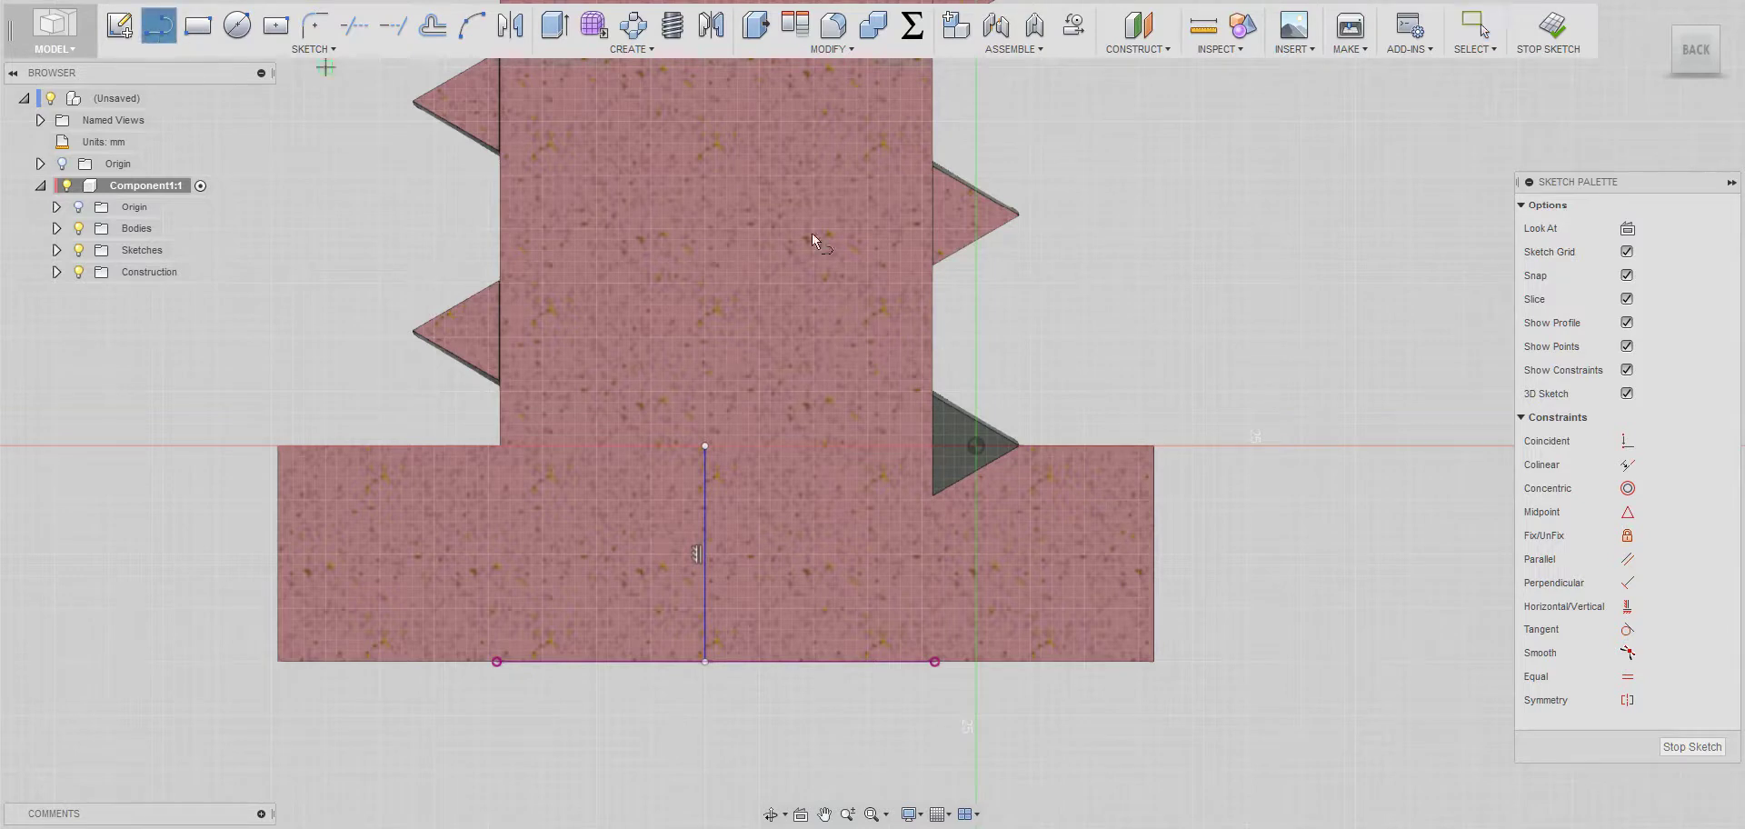
pyautogui.click(930, 385)
pyautogui.click(1019, 402)
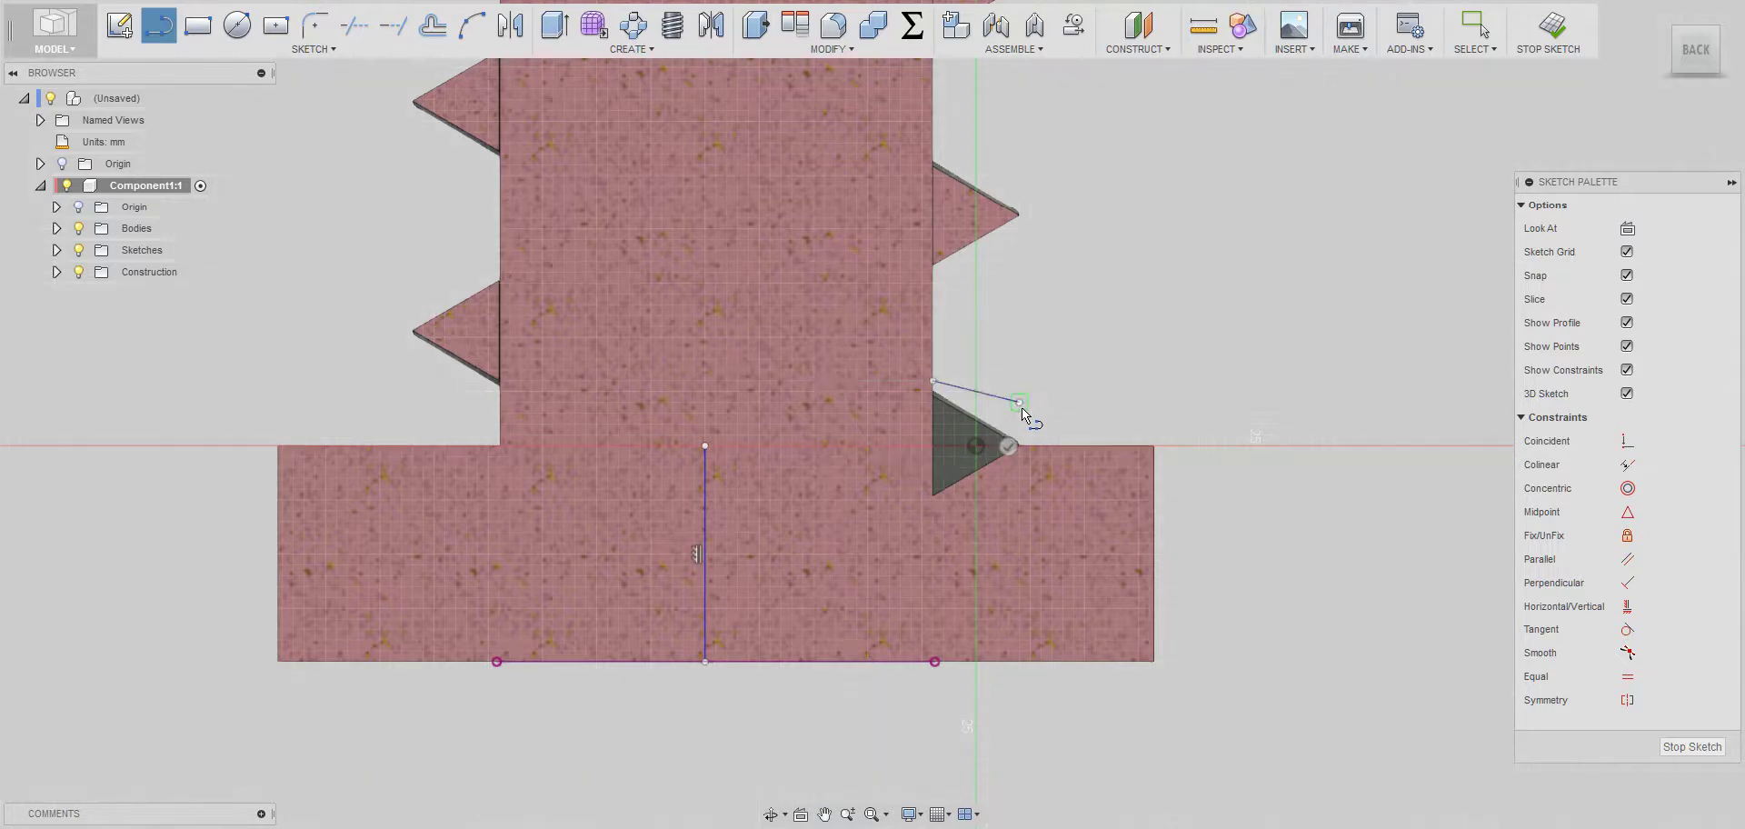
pyautogui.click(1020, 478)
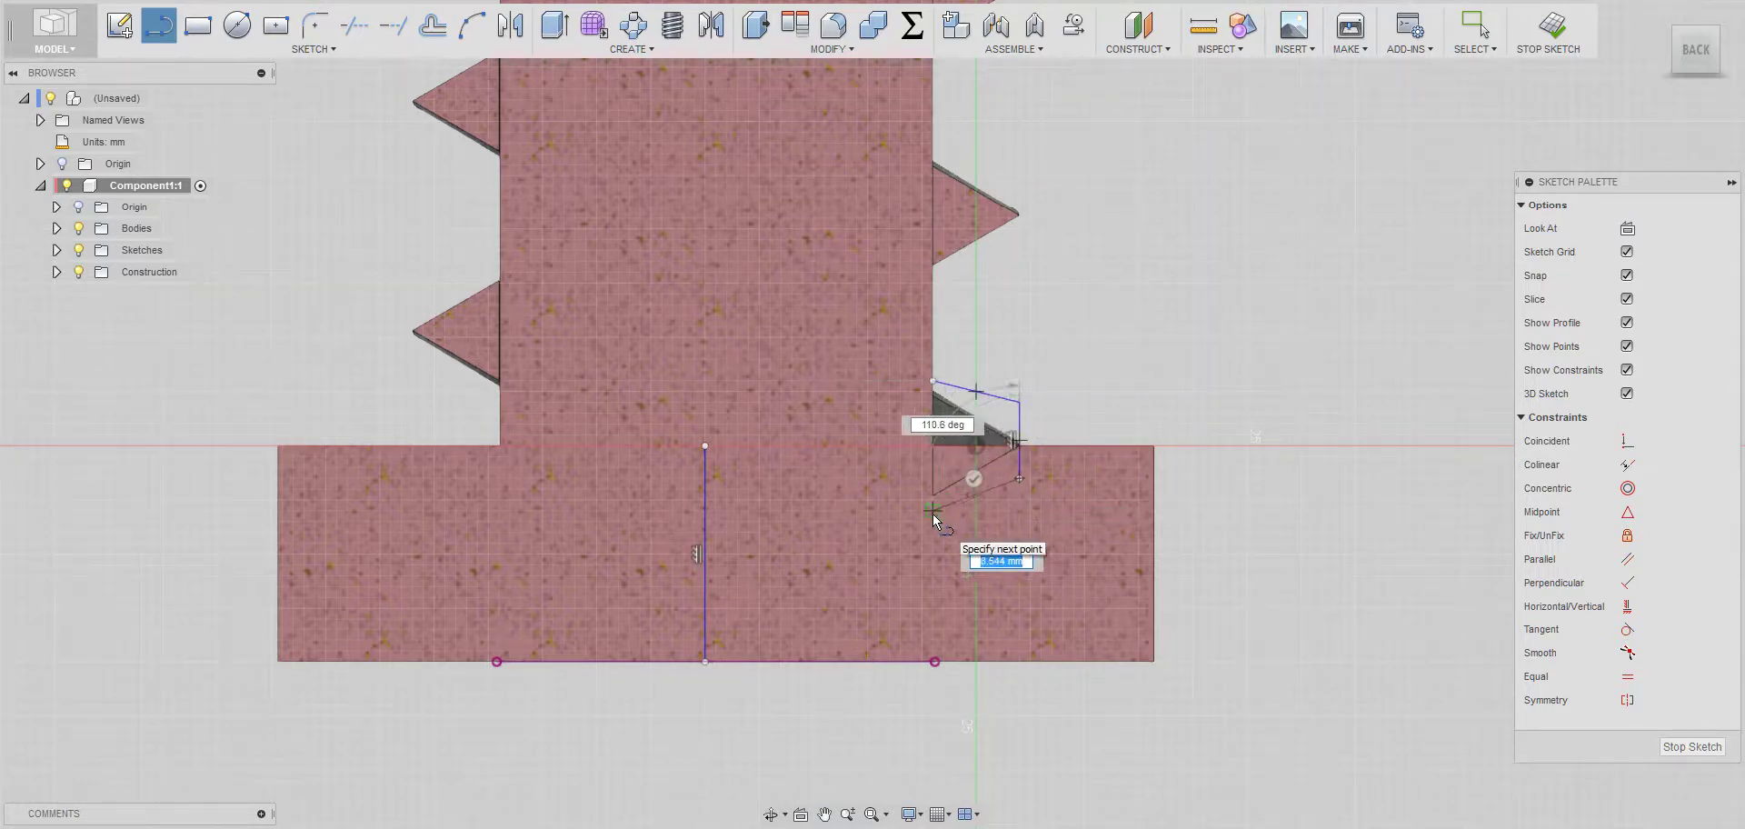
pyautogui.click(932, 511)
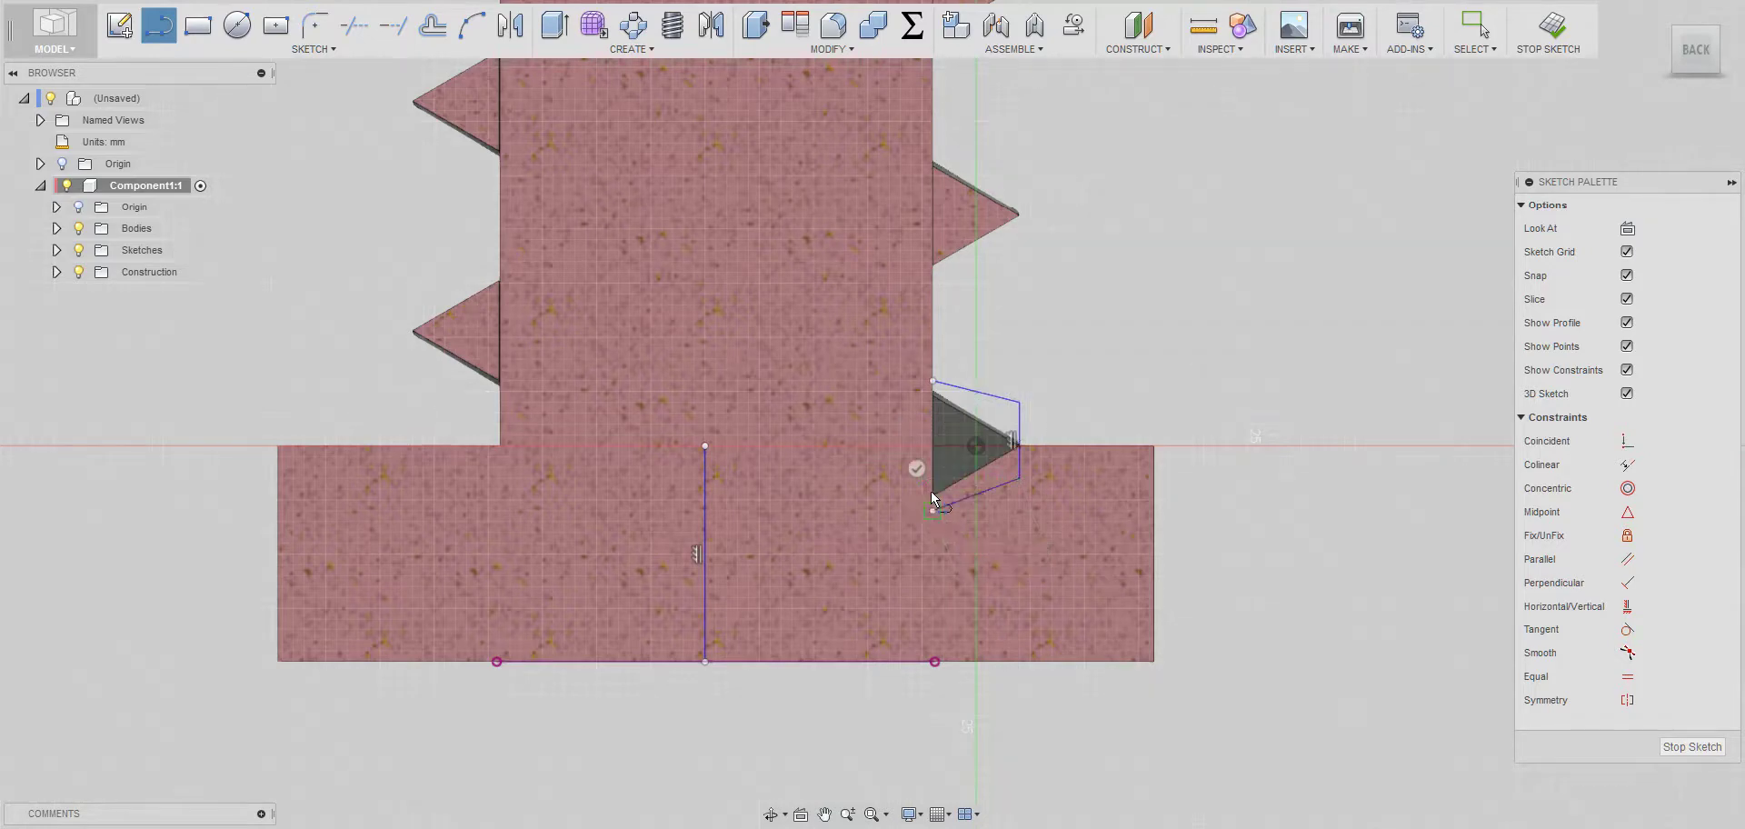
pyautogui.click(932, 381)
pyautogui.scroll(5, 975, 427)
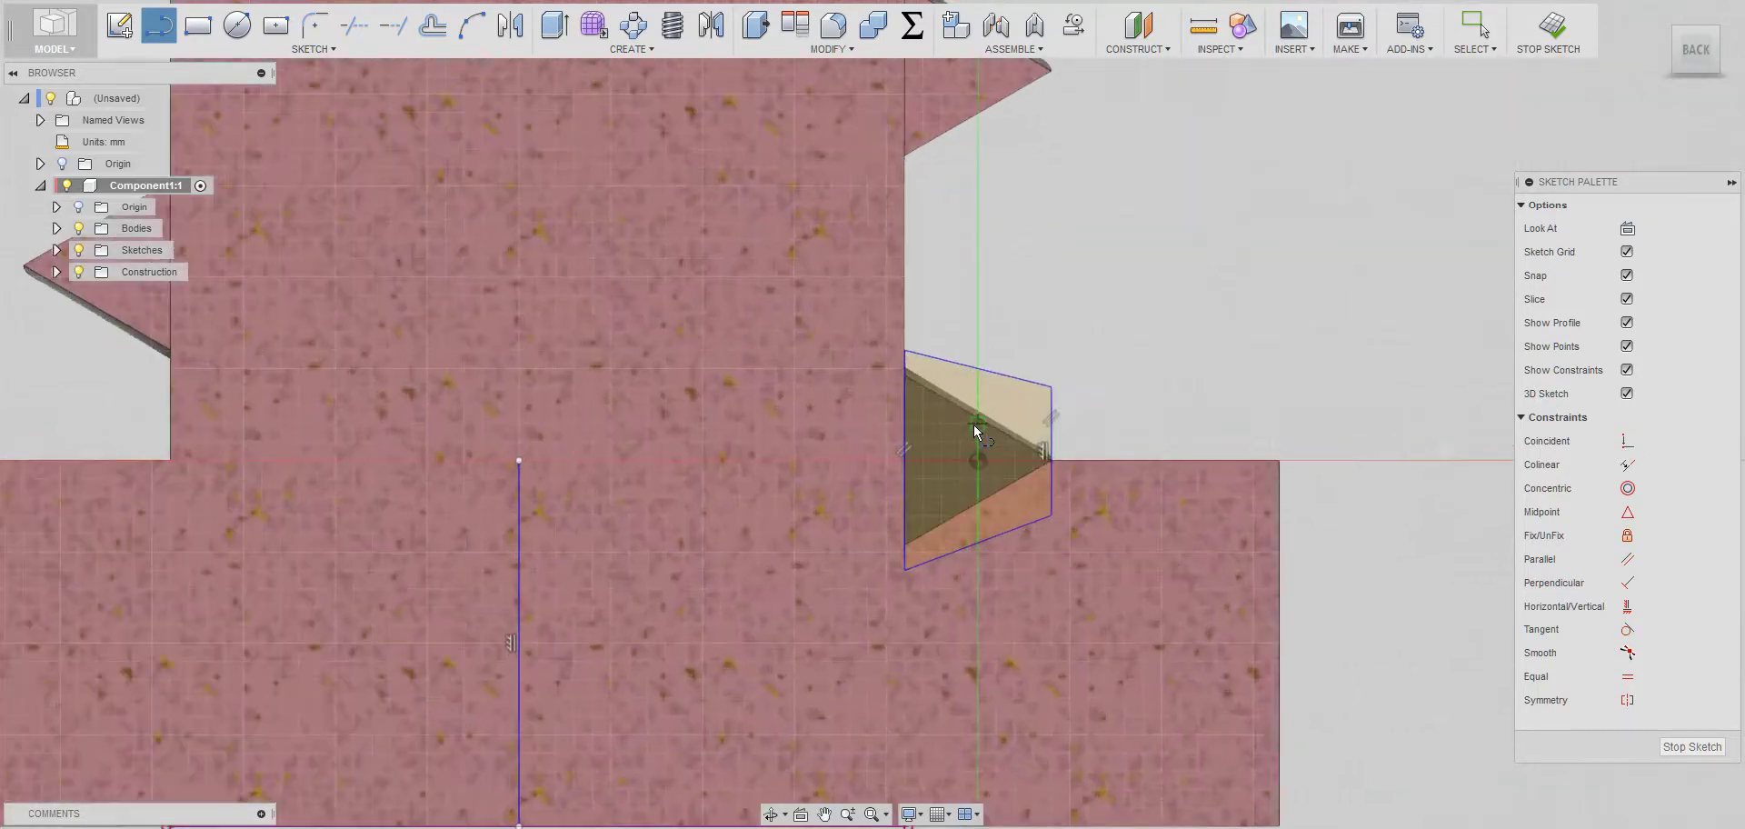
pyautogui.scroll(-3, 974, 428)
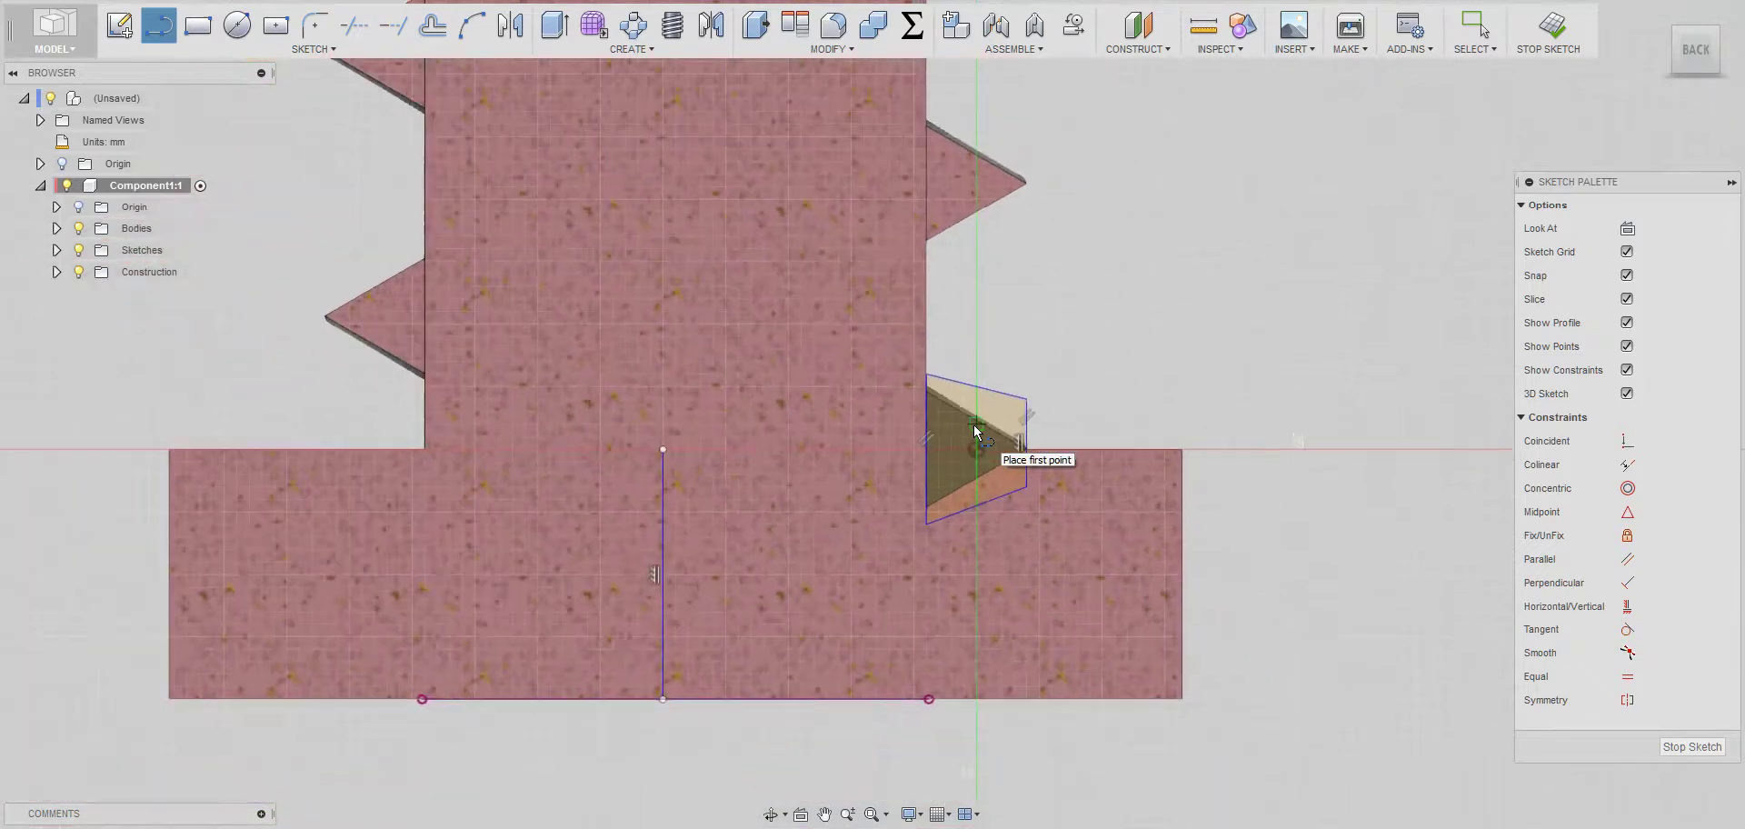
pyautogui.press('Escape')
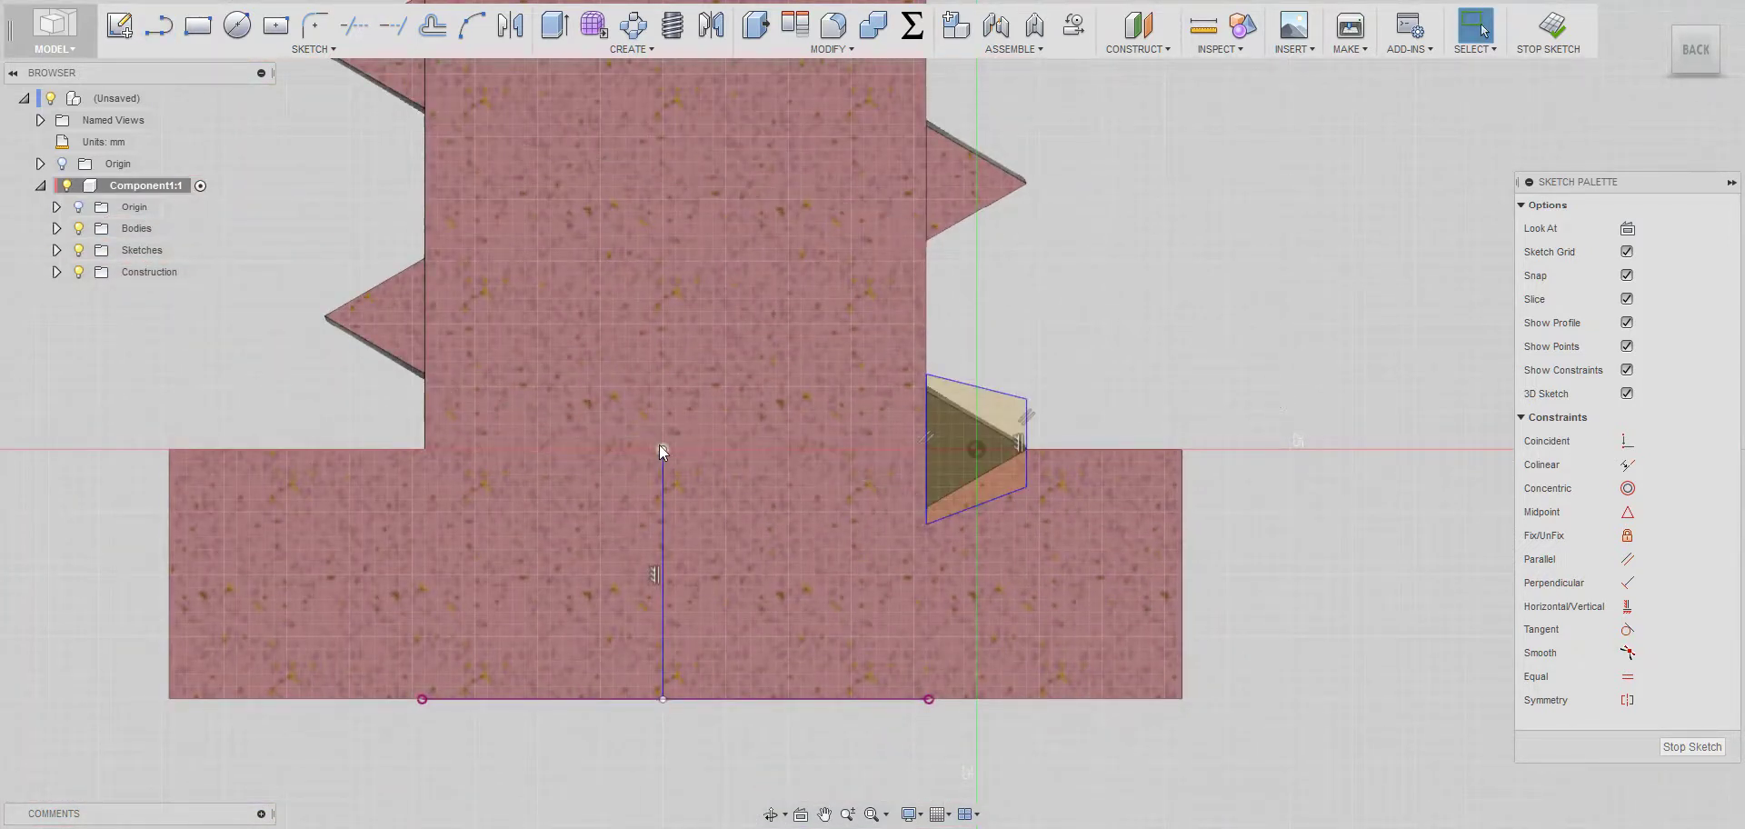
# Apply a Symmetry constraint mirroring the wedge's slanted top and bottom edges across the horizontal line
pyautogui.click(1627, 699)
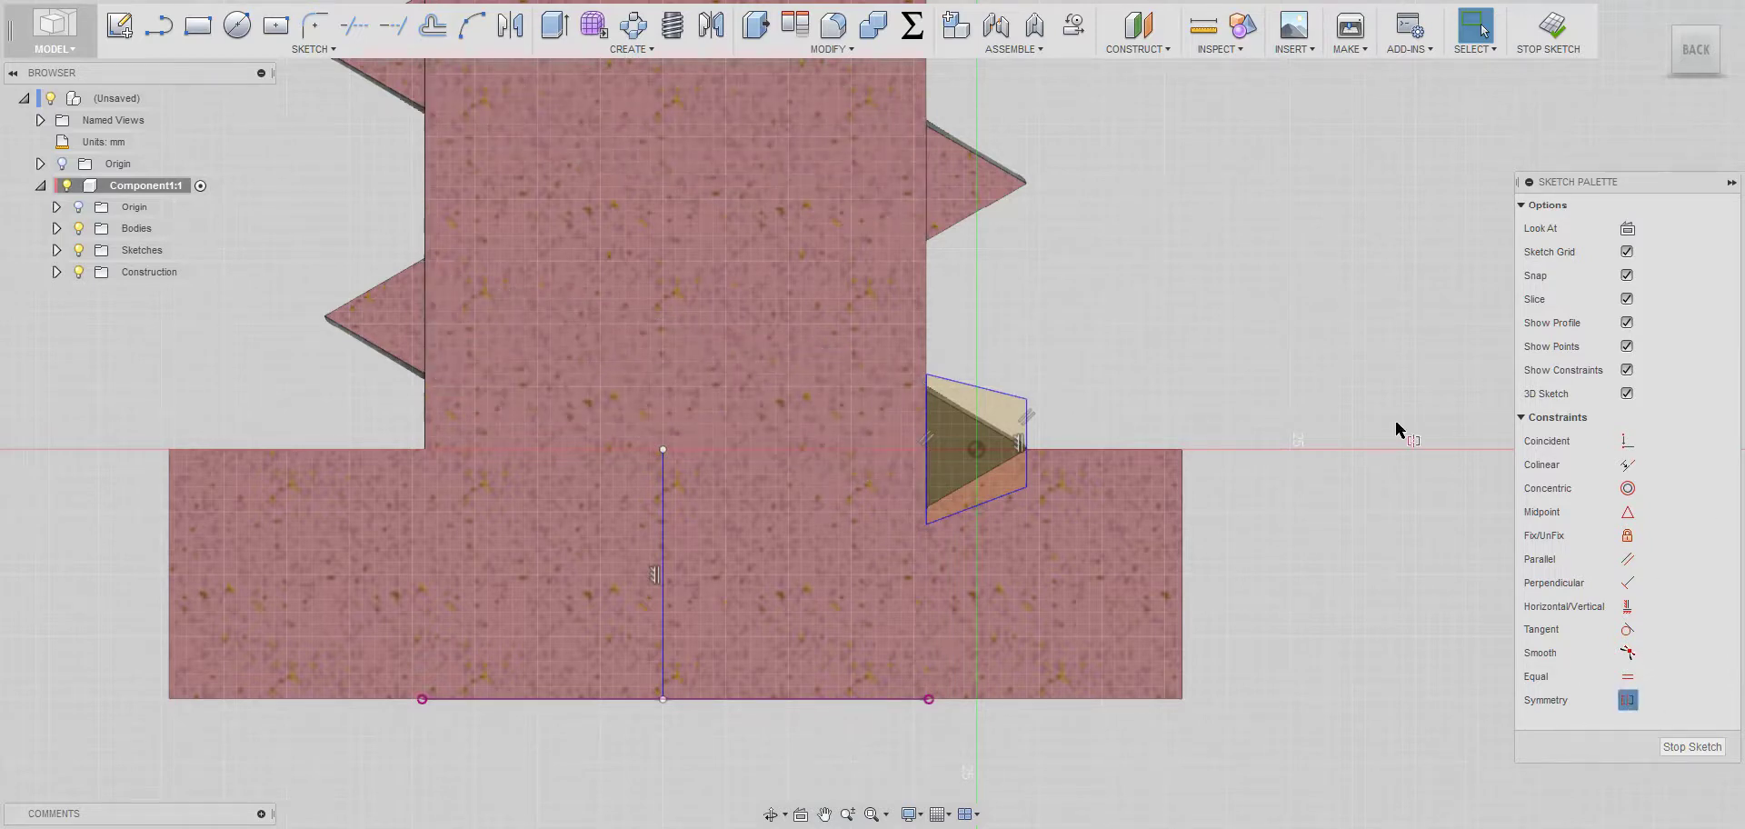
pyautogui.click(995, 390)
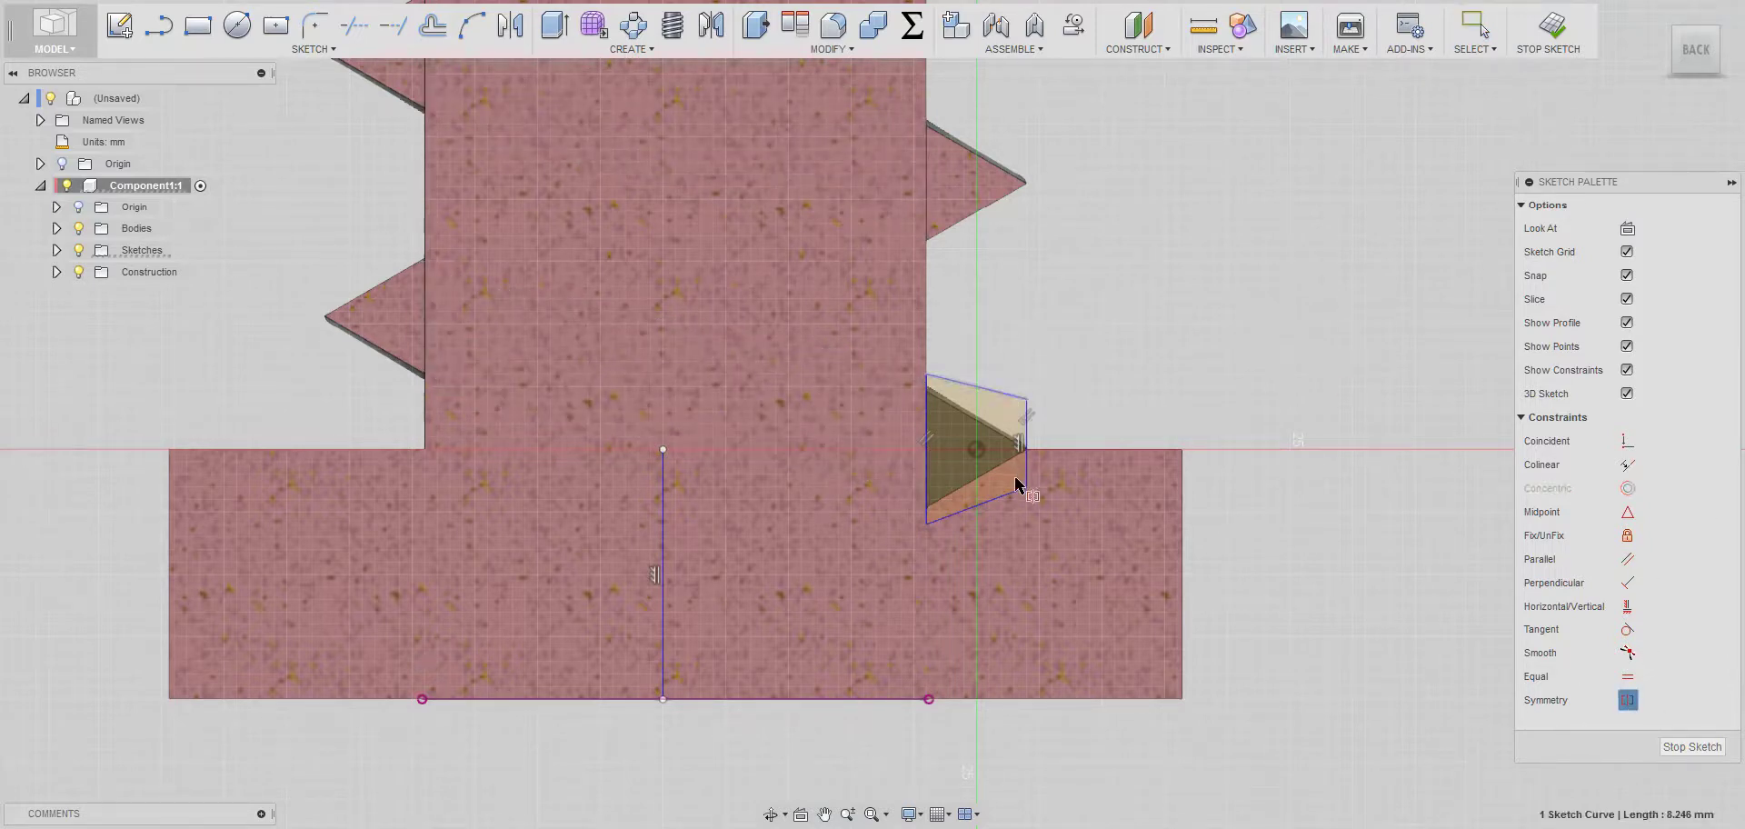
pyautogui.click(977, 505)
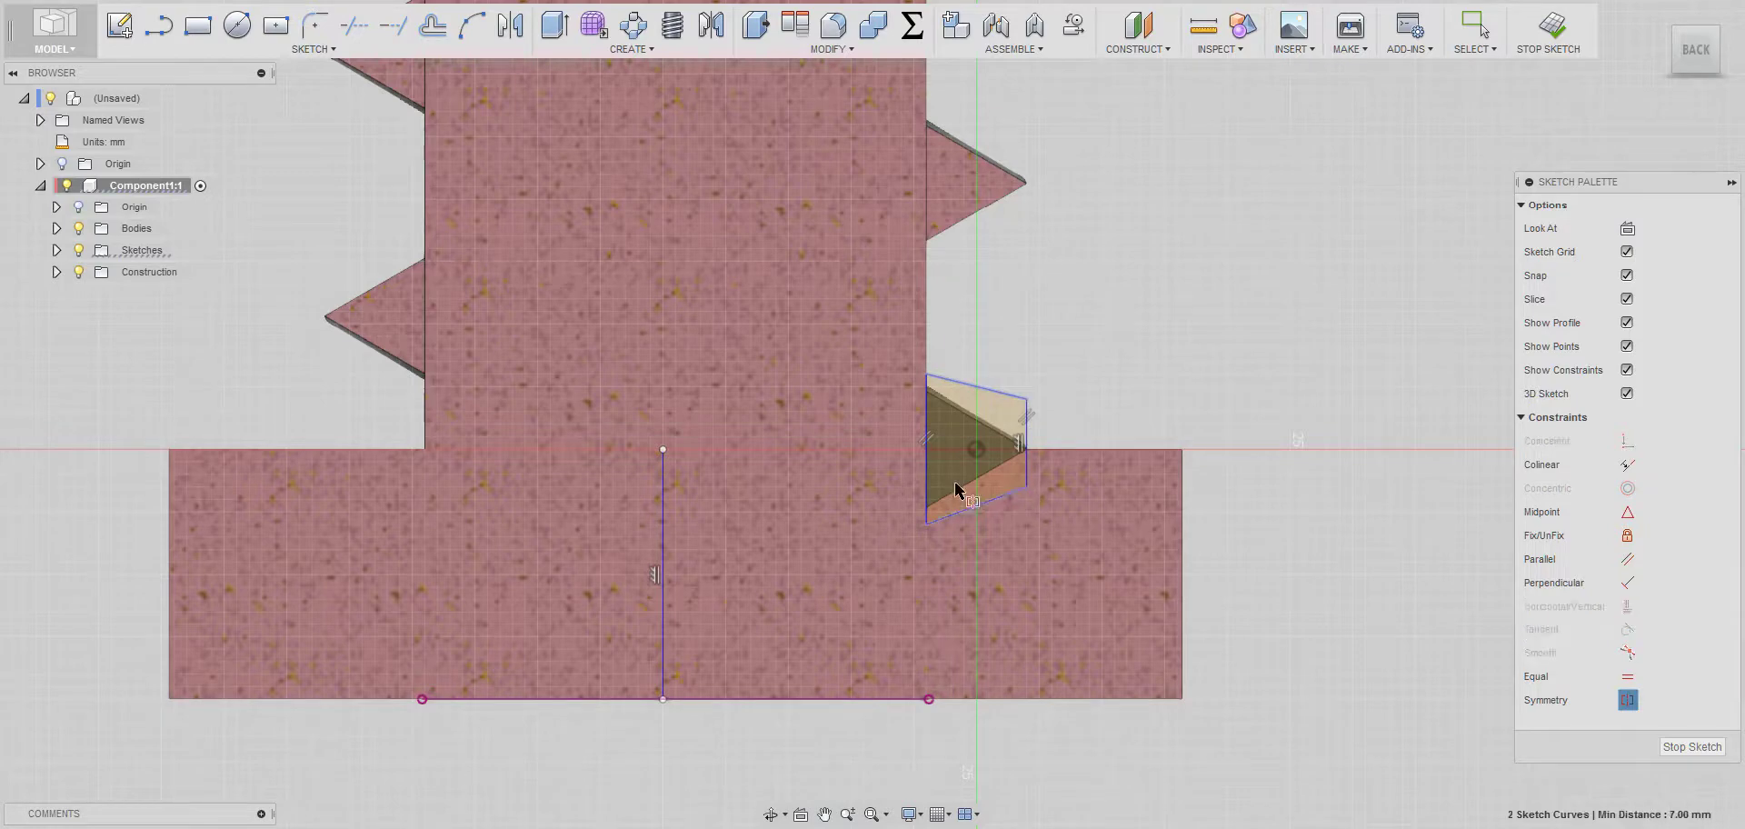
pyautogui.click(901, 450)
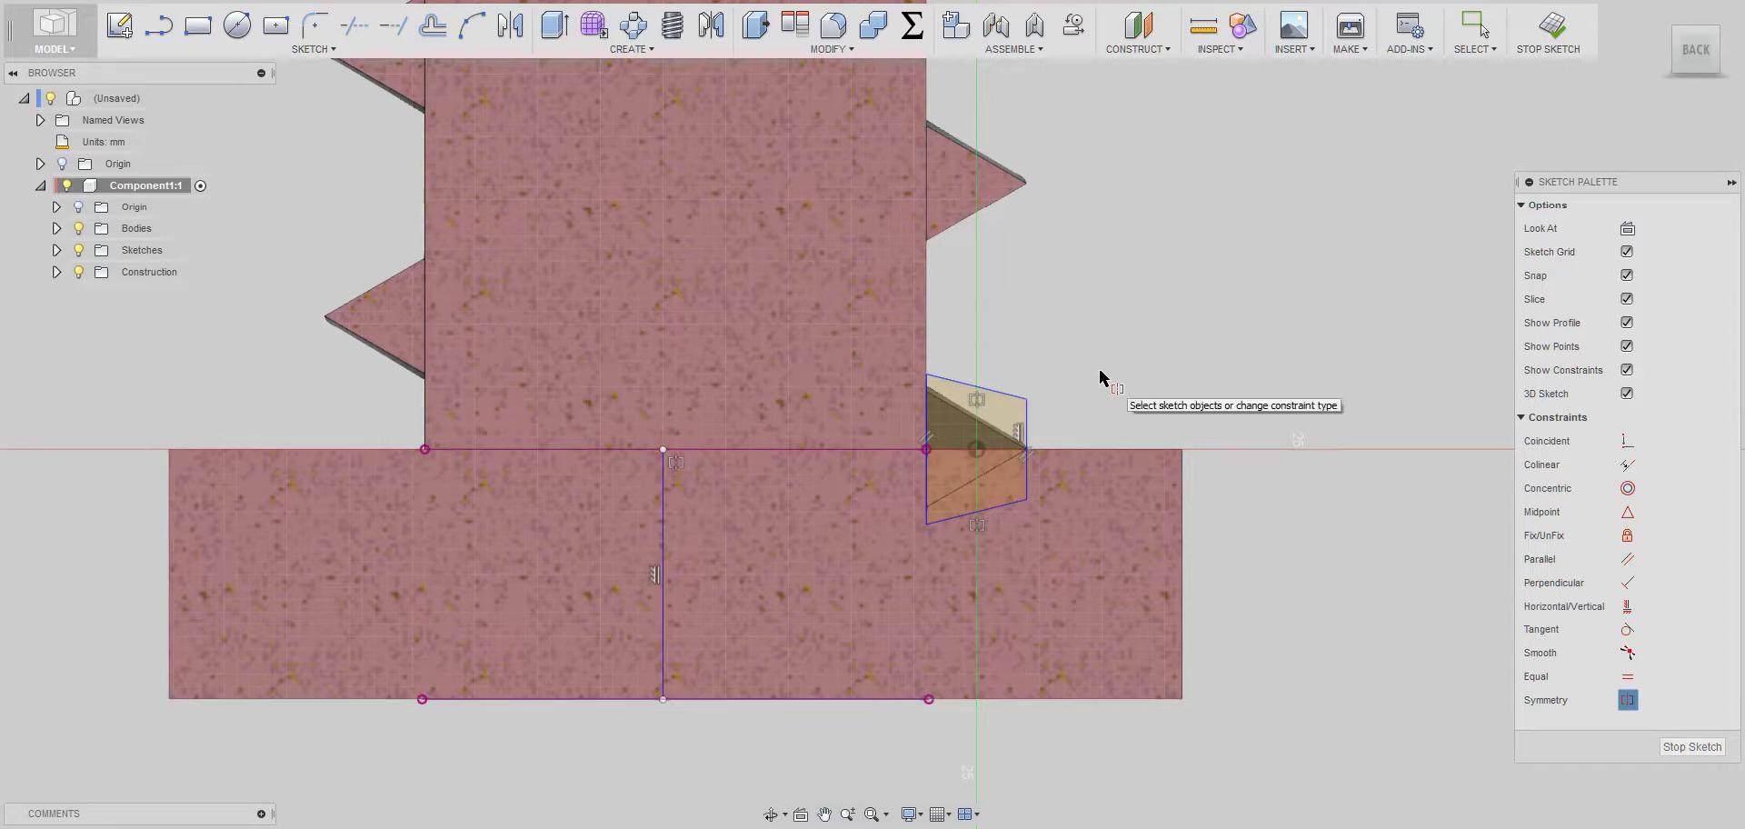
# Dimension the angle between the wedge's slanted top and bottom edges to 30°
pyautogui.press('Escape')
pyautogui.click(989, 390)
pyautogui.click(995, 504)
pyautogui.press('d')
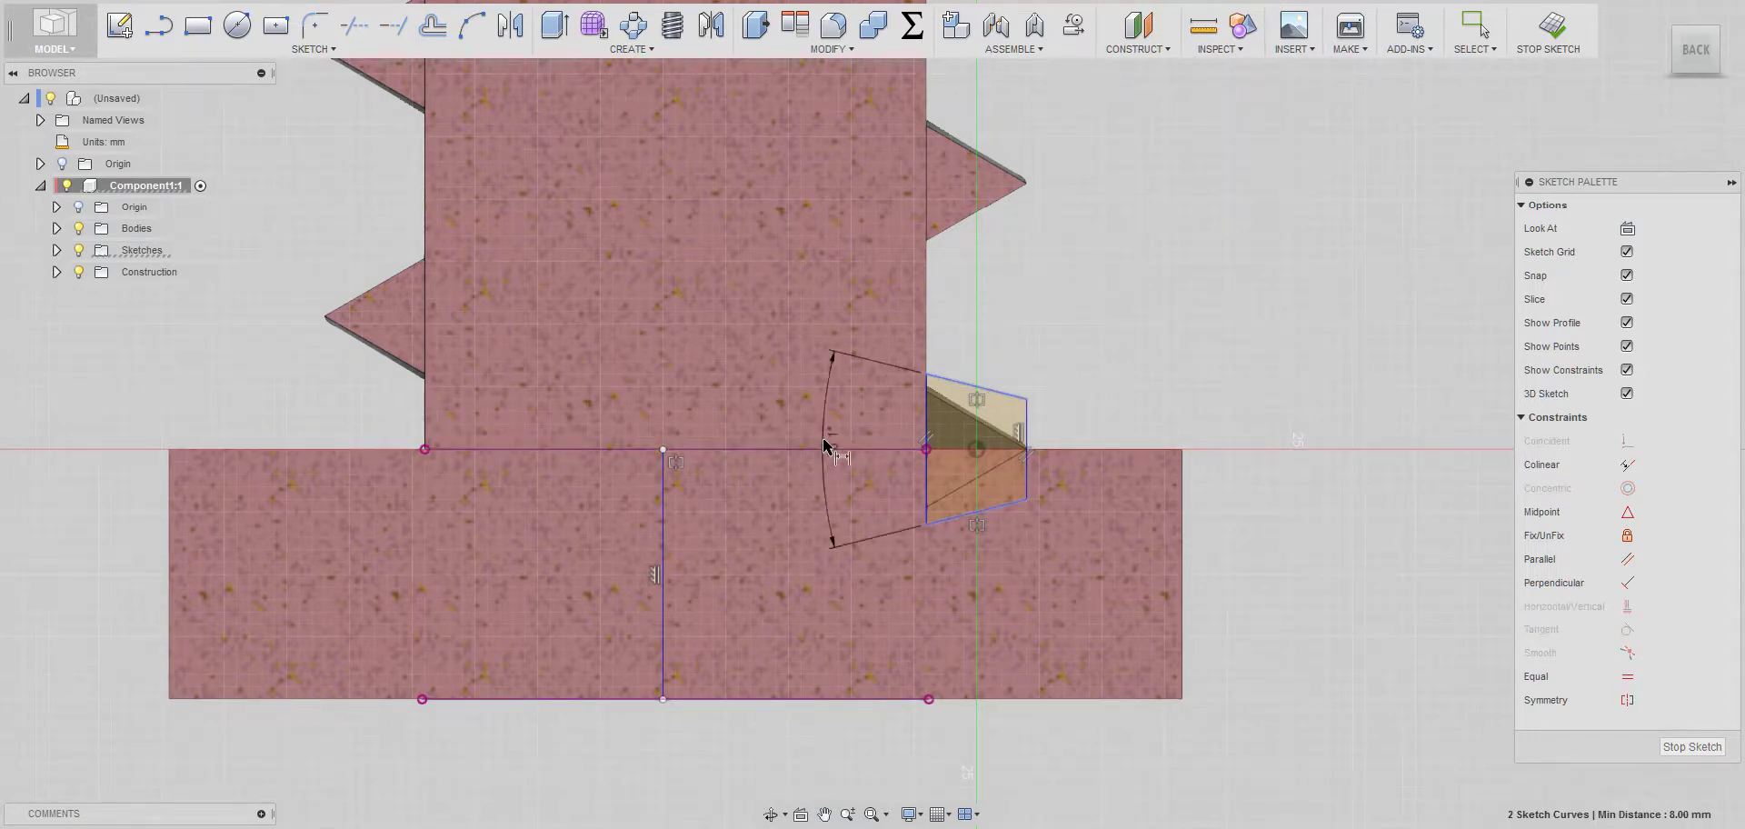
pyautogui.click(829, 420)
pyautogui.write('30')
pyautogui.press('Return')
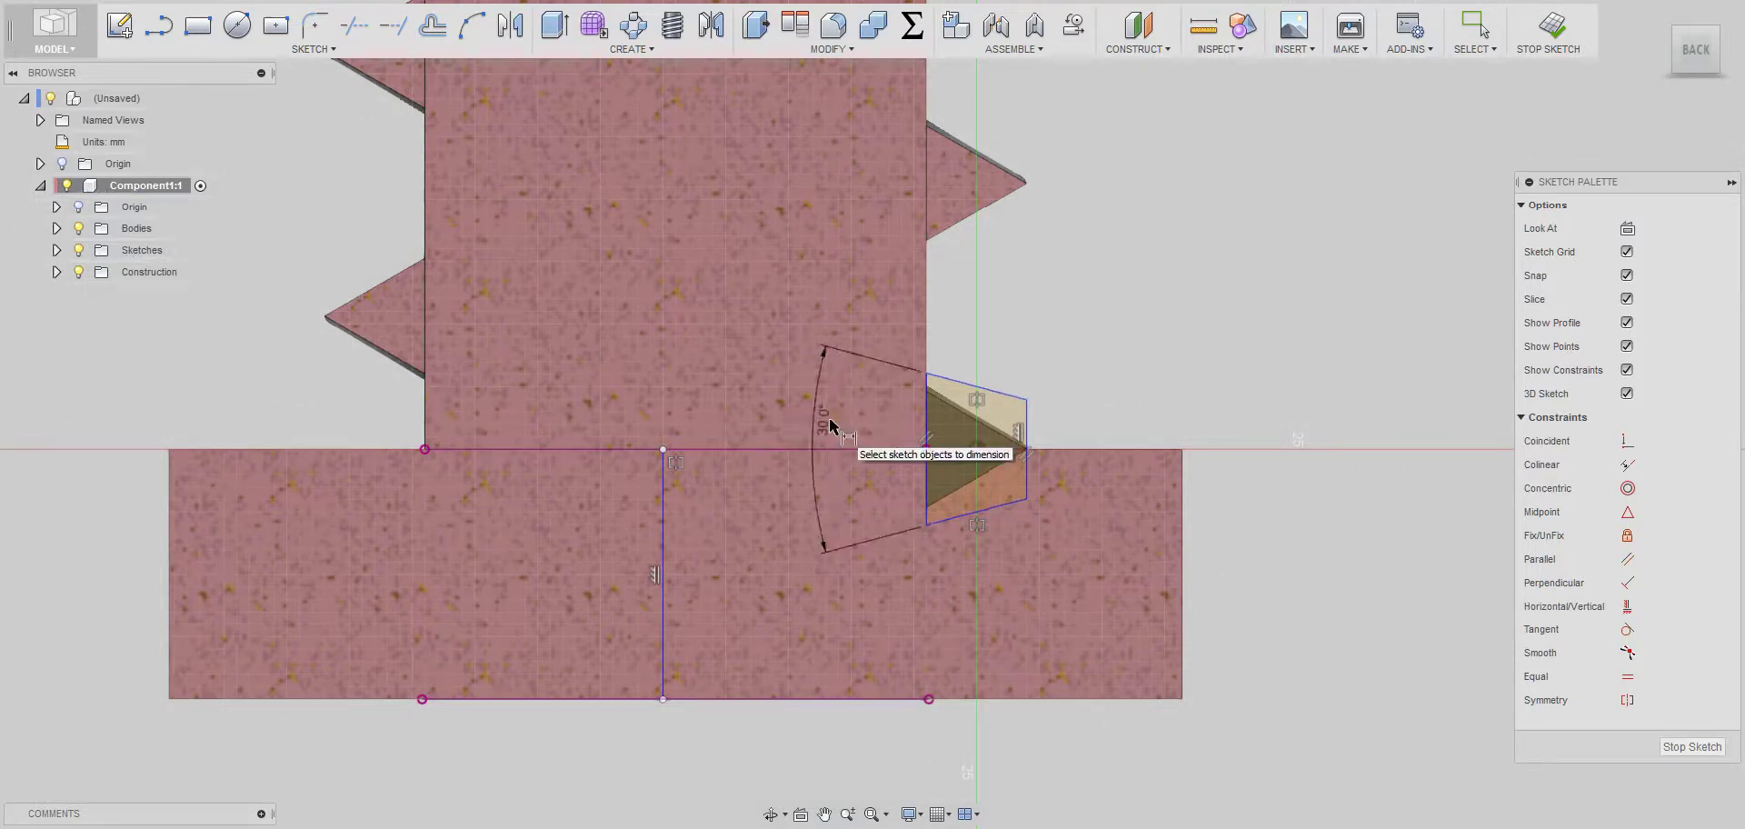
# Dimension the wedge's right edge to 5 mm and its distance from the vertical line to 30 mm
pyautogui.click(1023, 416)
pyautogui.click(1120, 434)
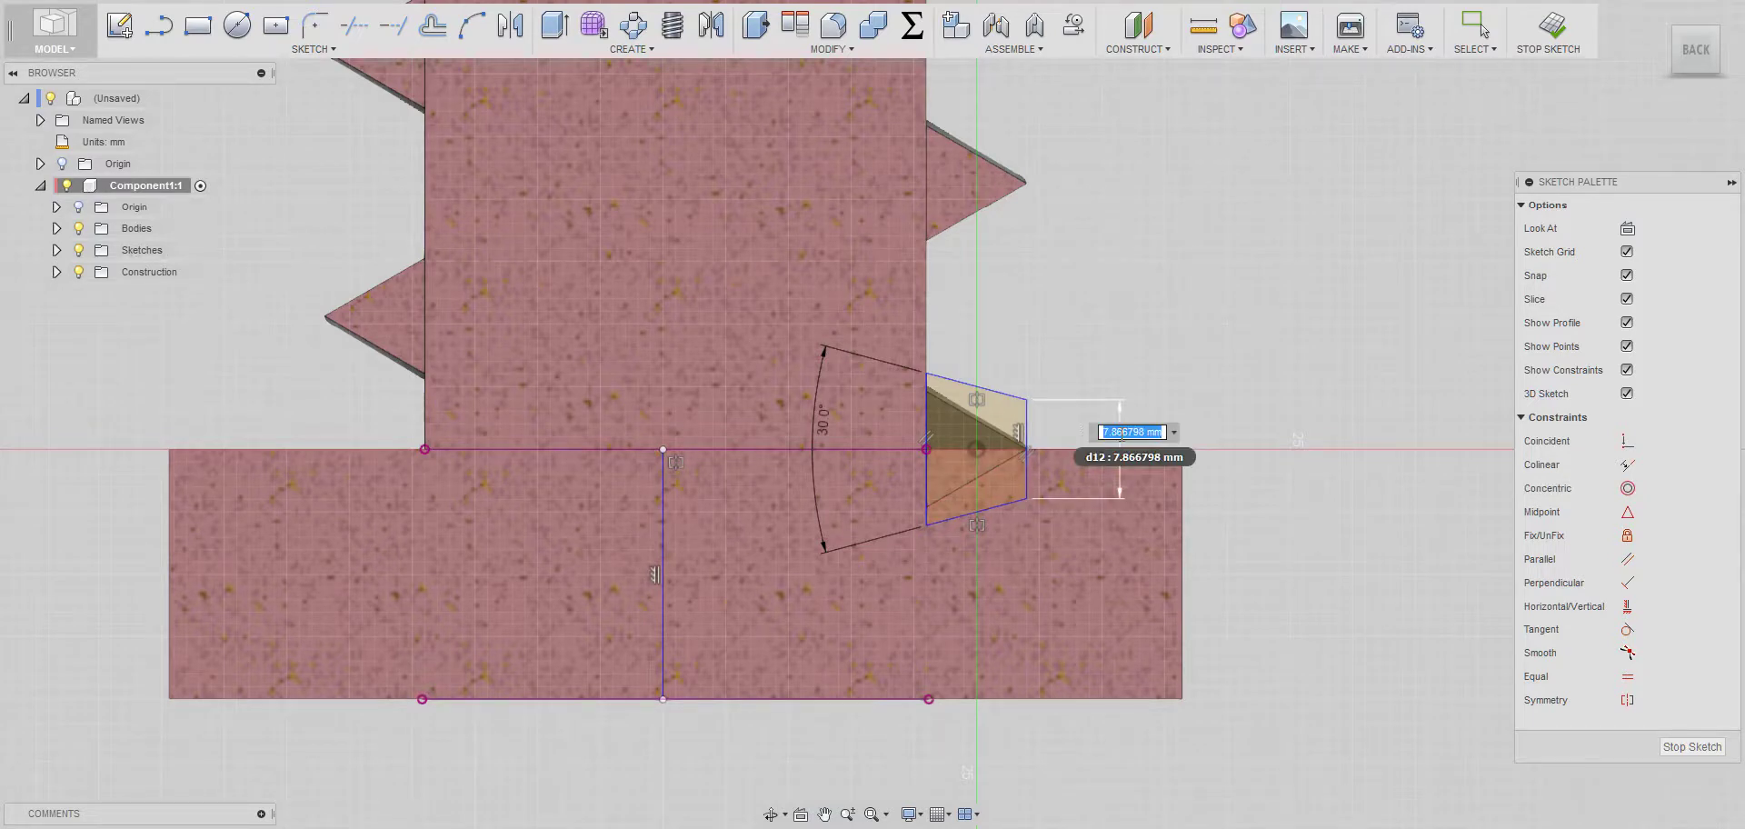
pyautogui.write('5')
pyautogui.press('Return')
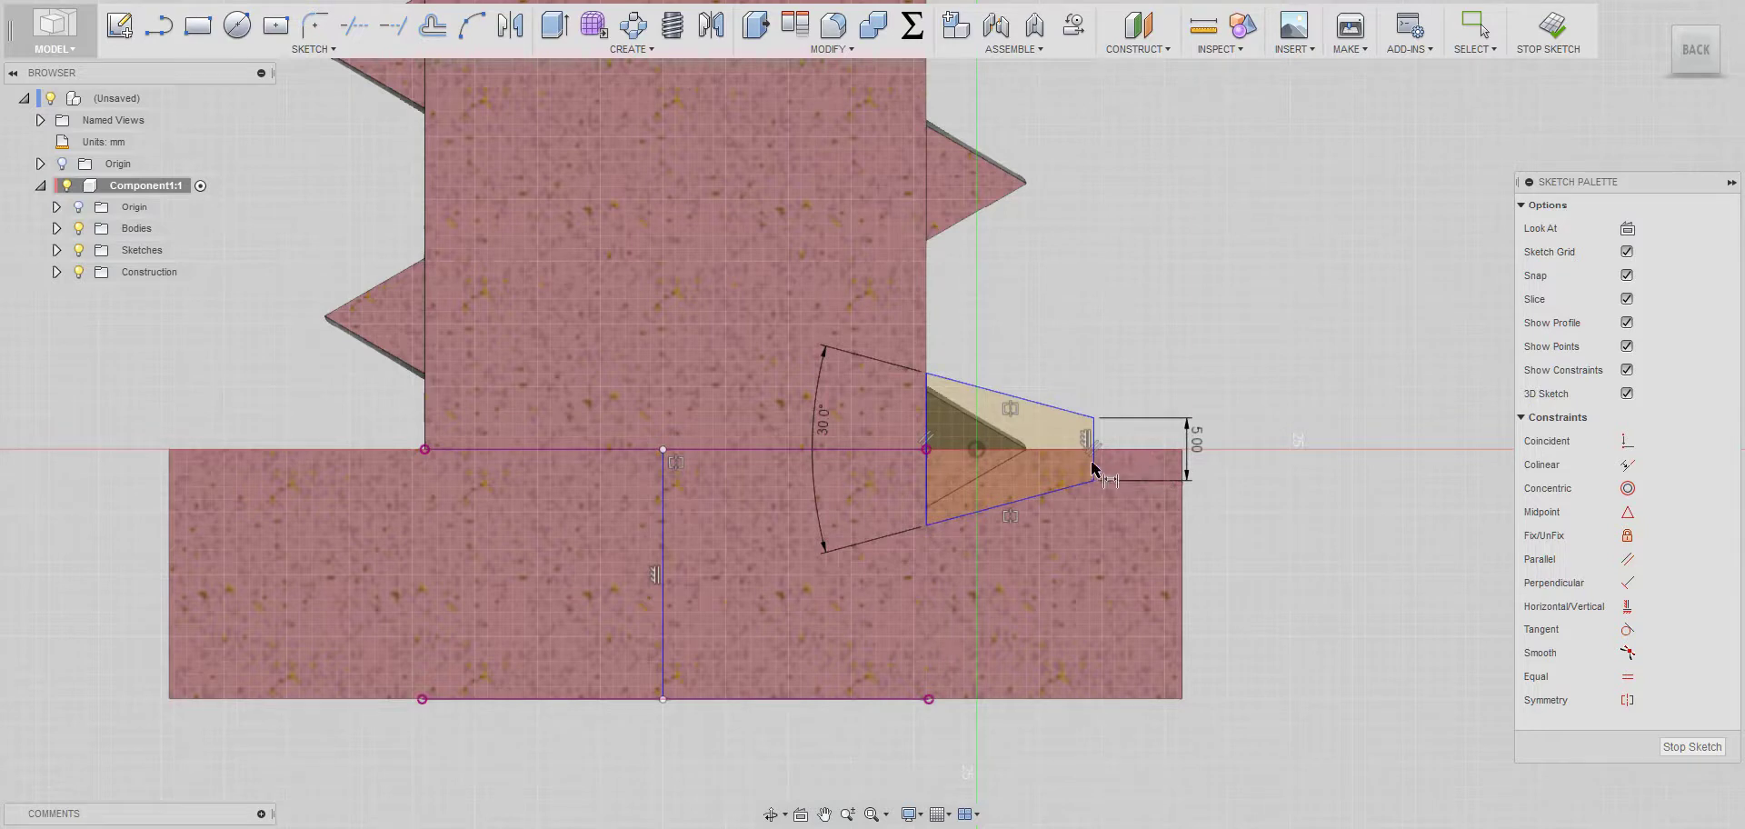
pyautogui.click(1094, 465)
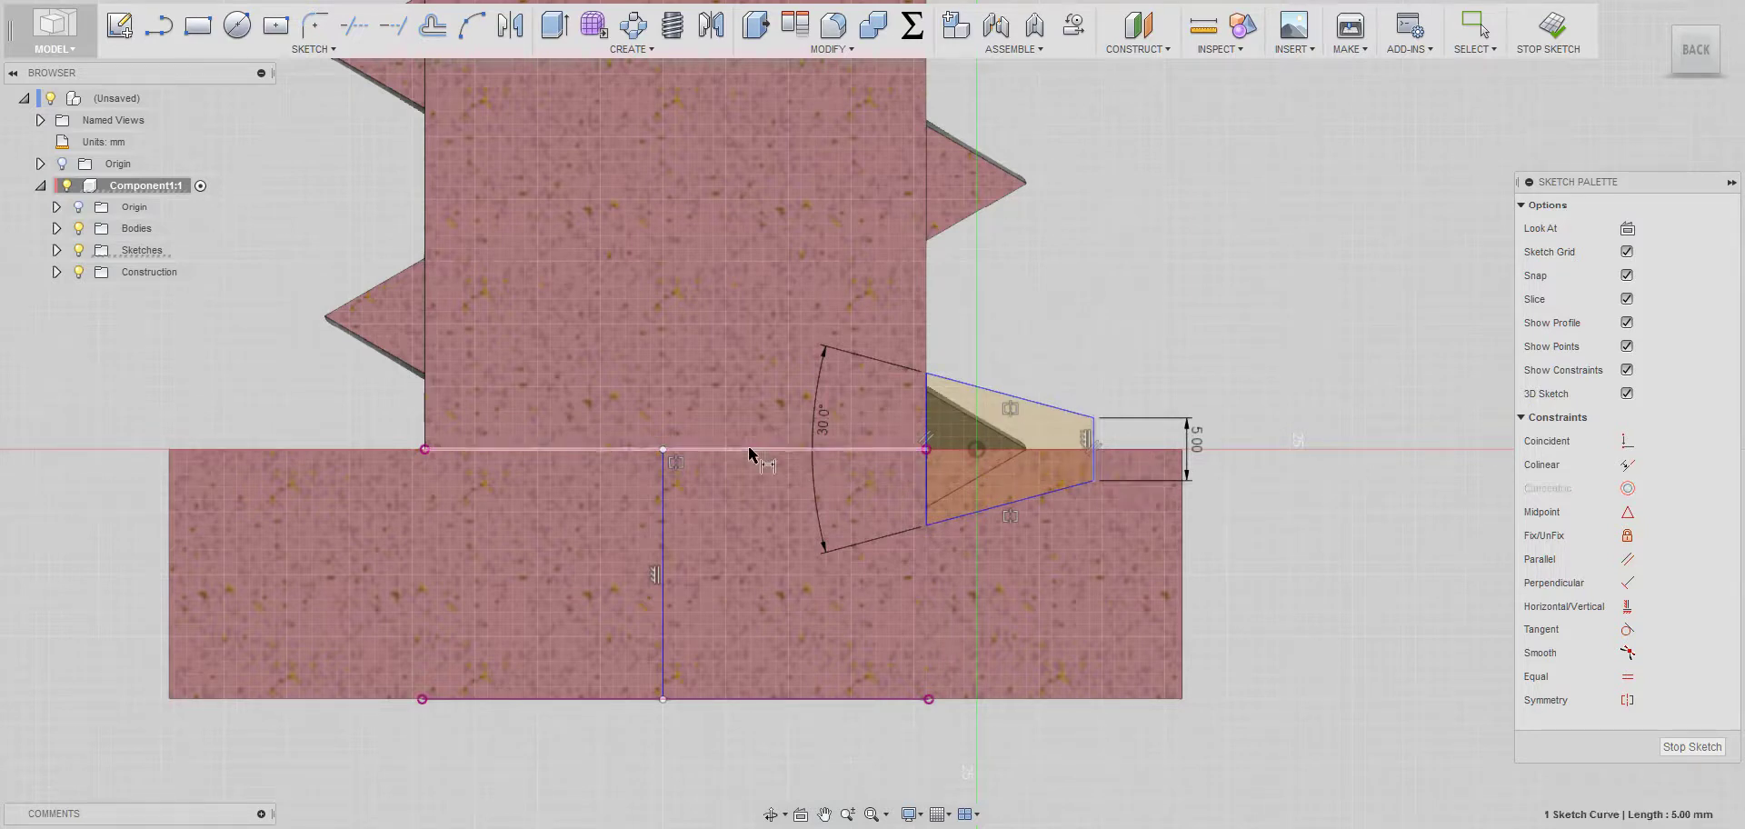
pyautogui.click(661, 696)
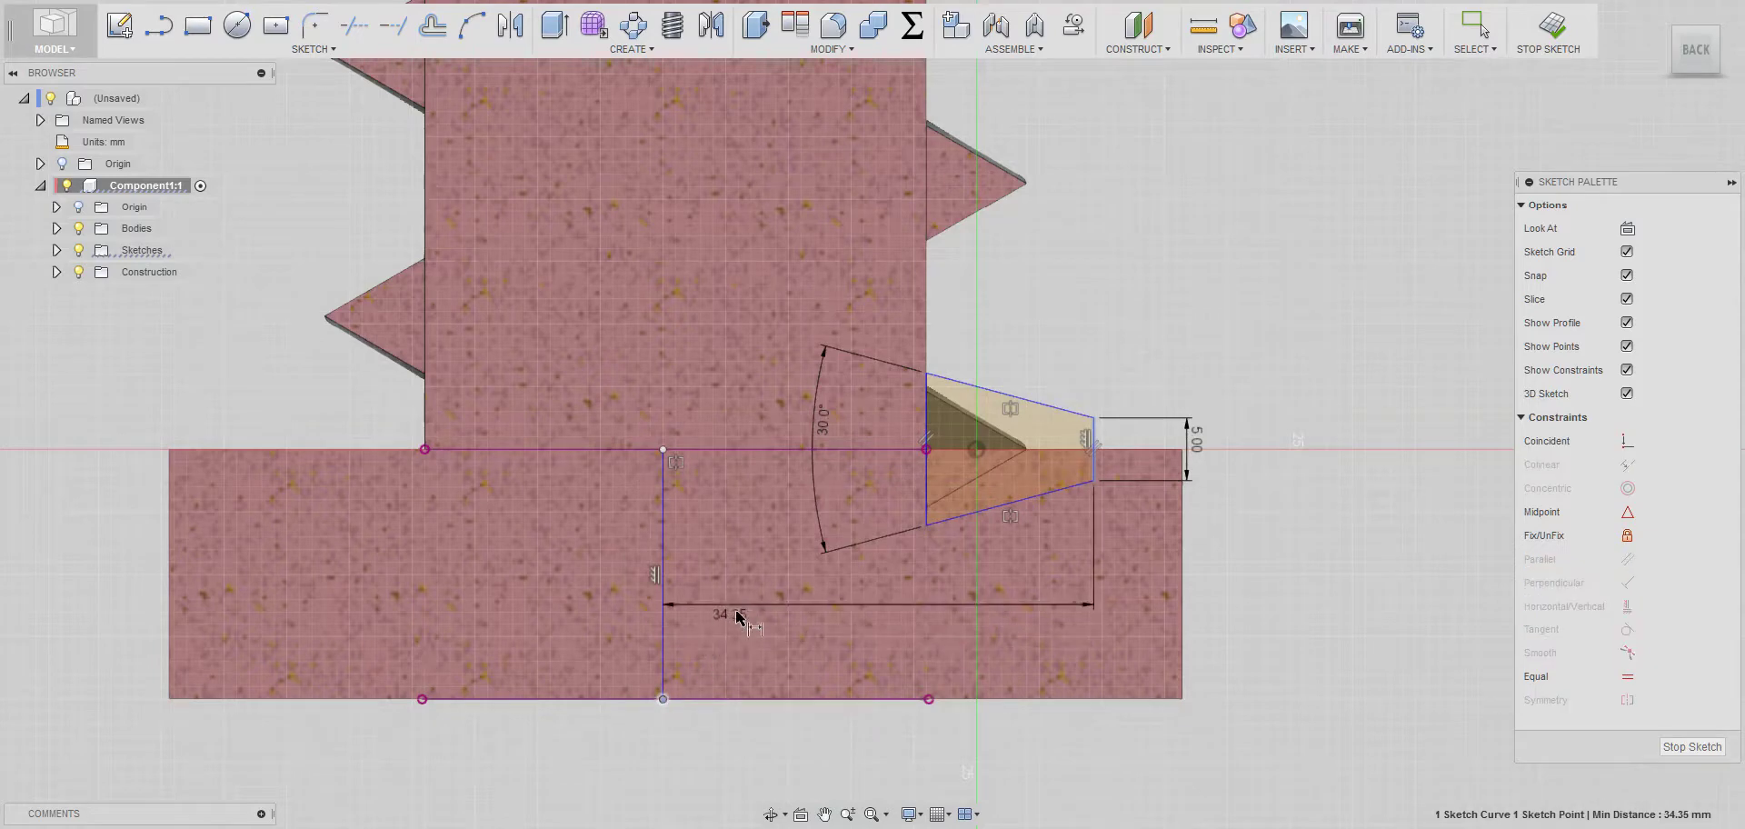
pyautogui.click(873, 618)
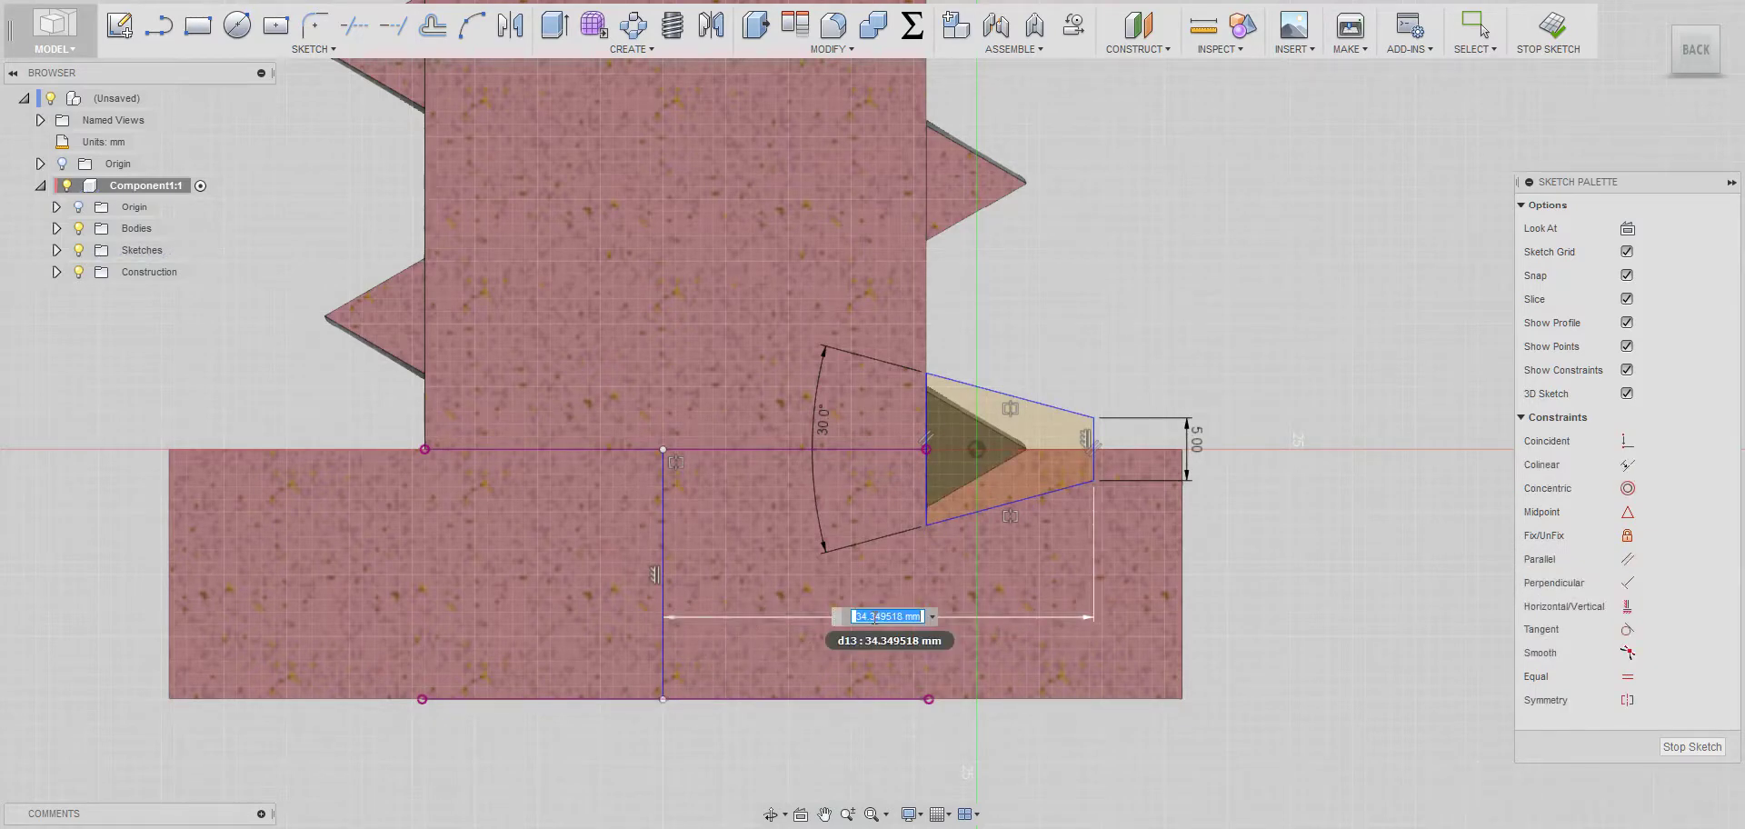
pyautogui.write('30')
pyautogui.press('Return')
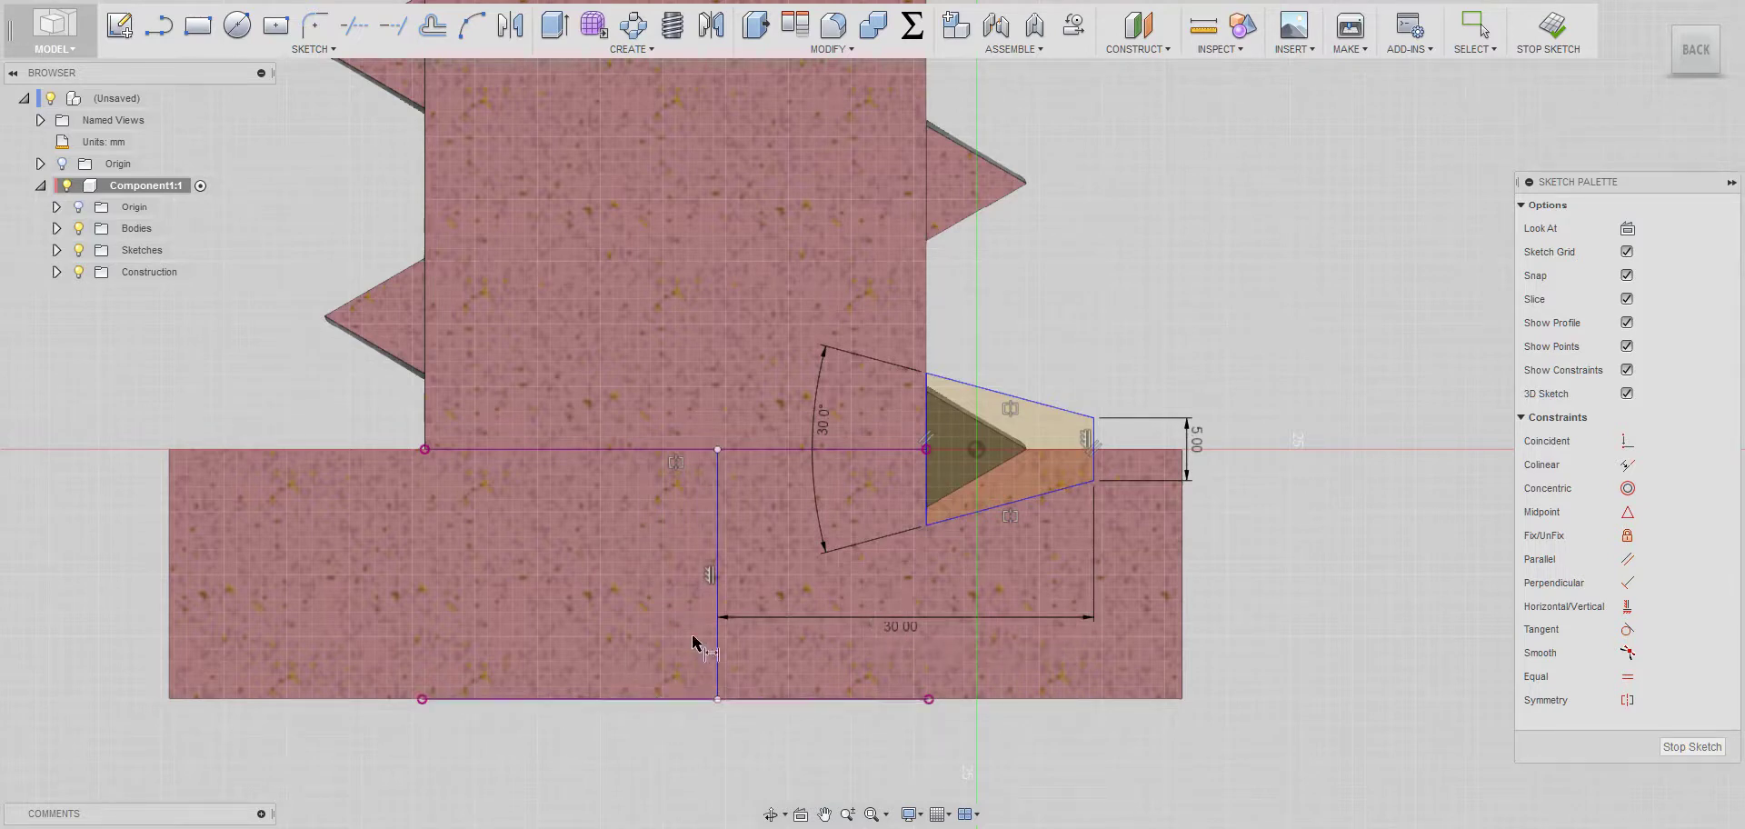
# Undo the last distance change and fix the vertical line's bottom endpoint in place
pyautogui.press('Escape')
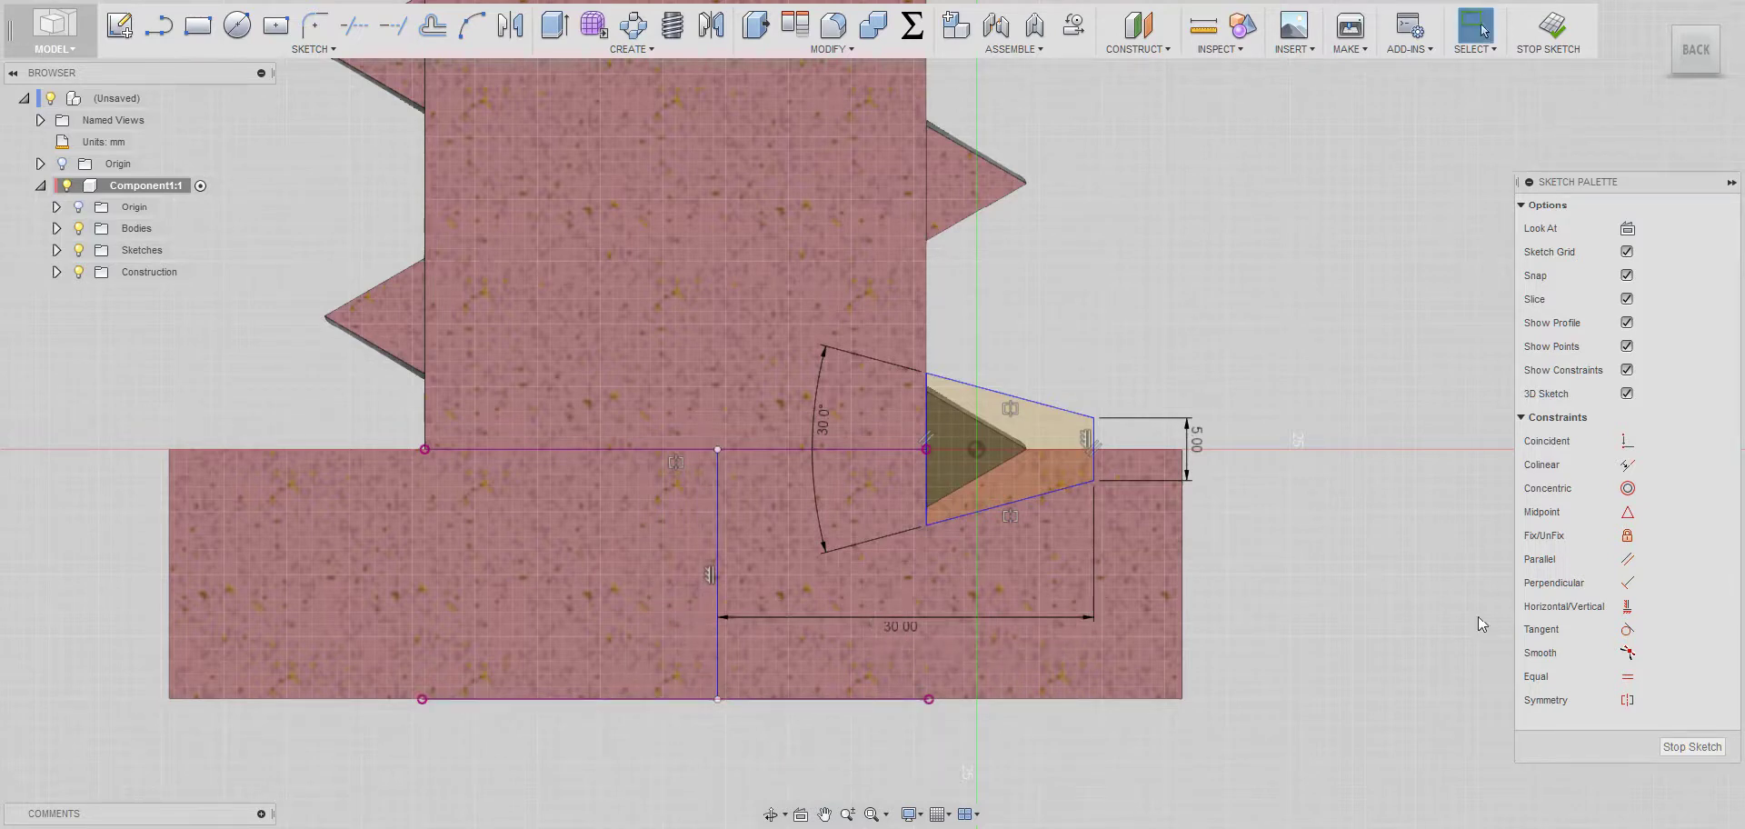
pyautogui.click(1619, 442)
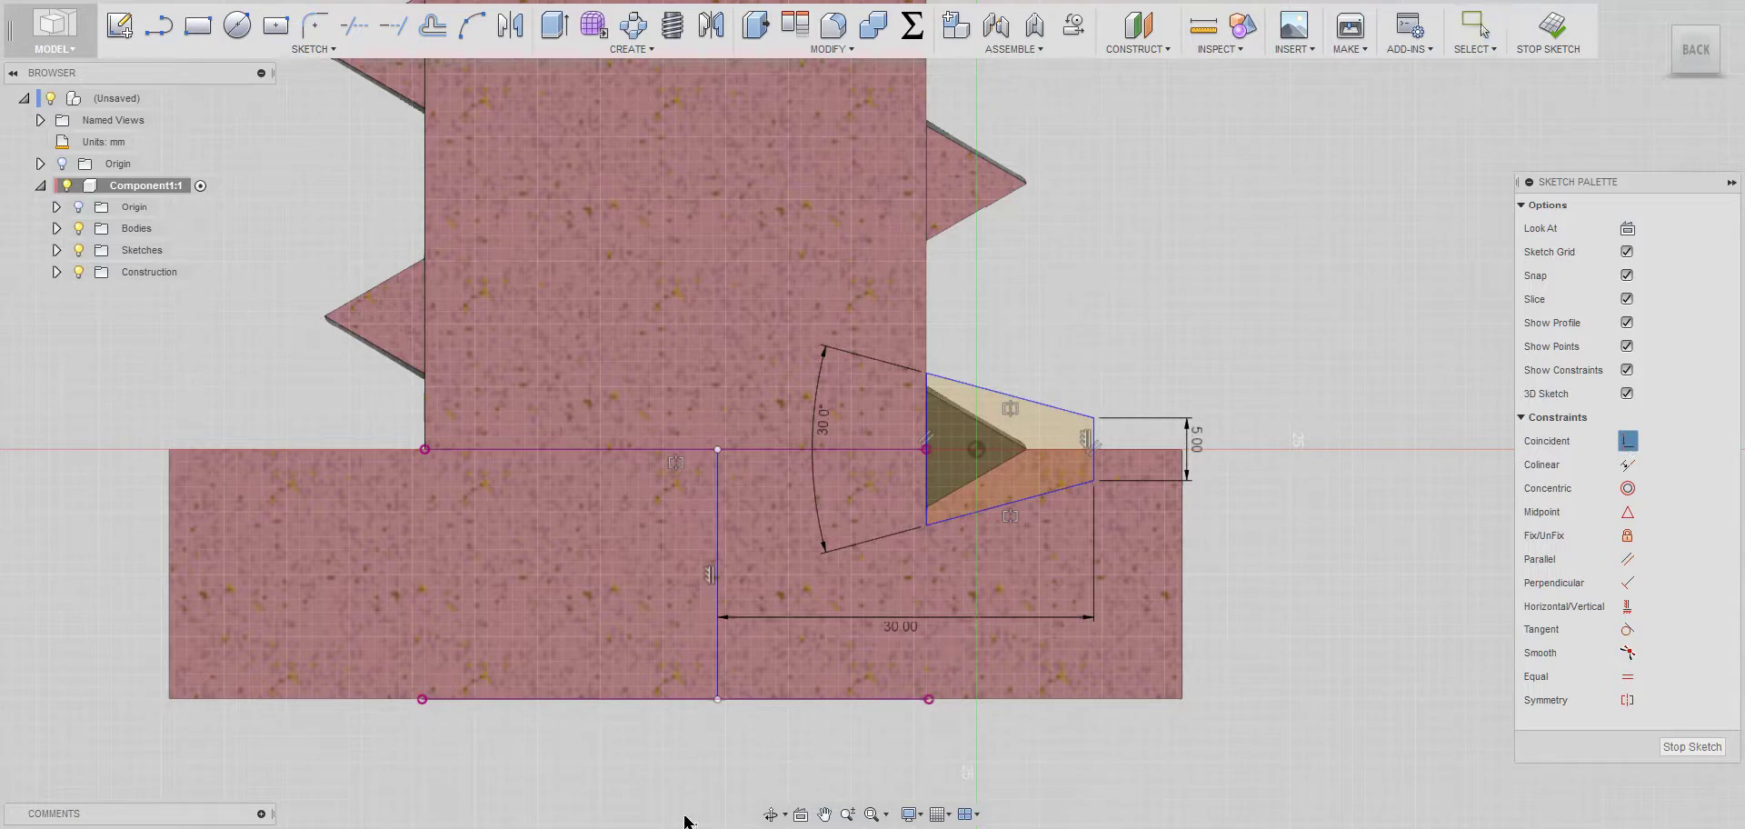
pyautogui.press('Escape')
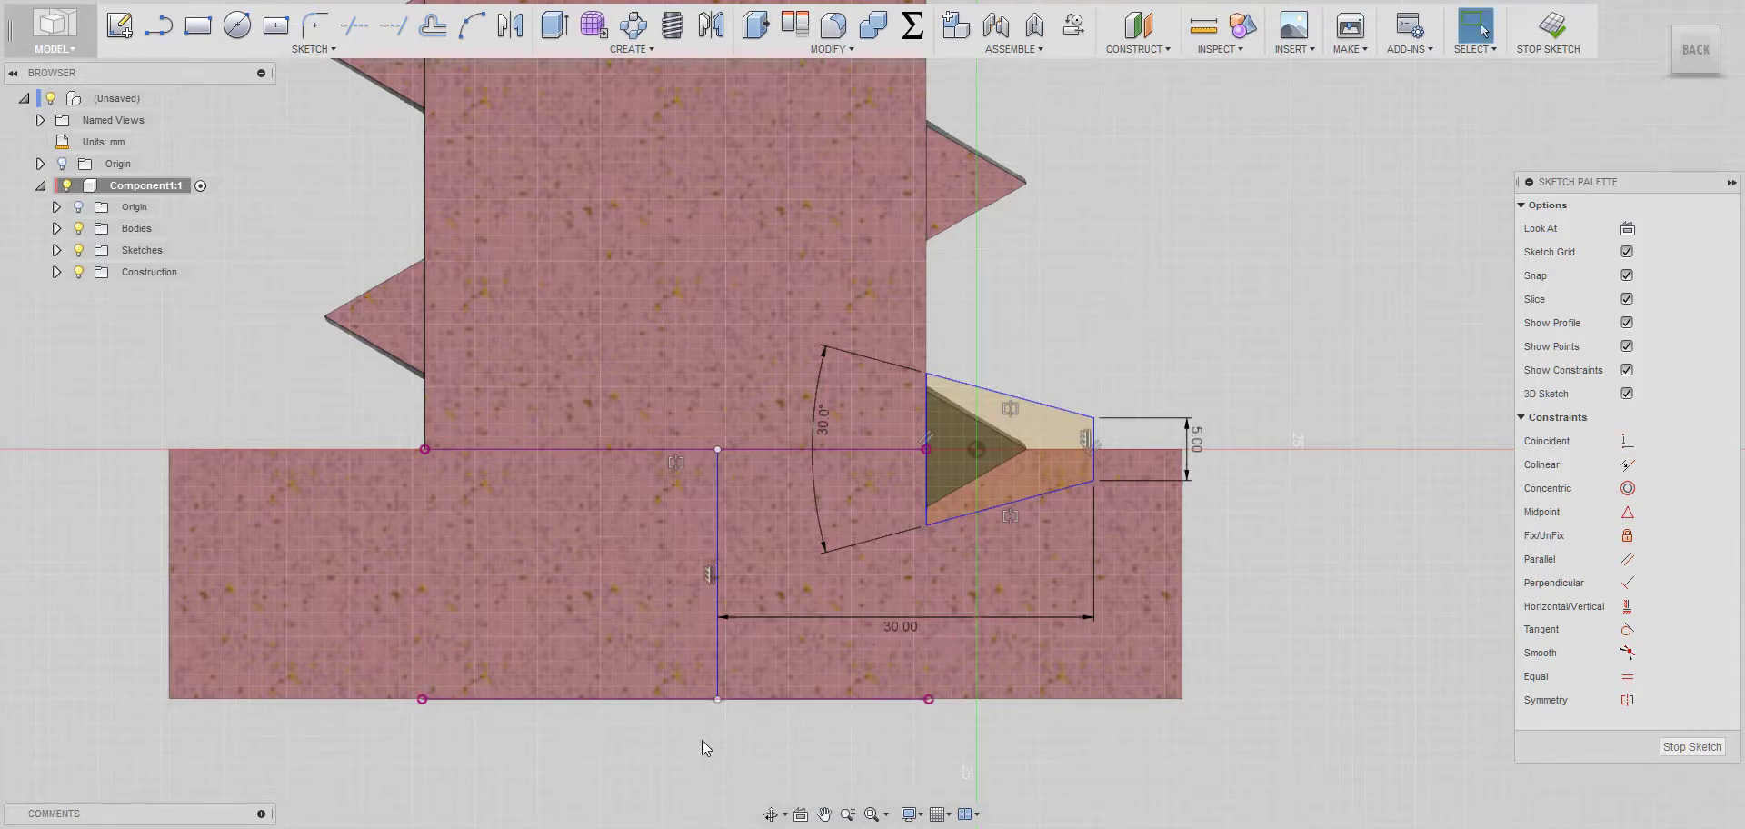
pyautogui.hotkey('ctrl', 'z')
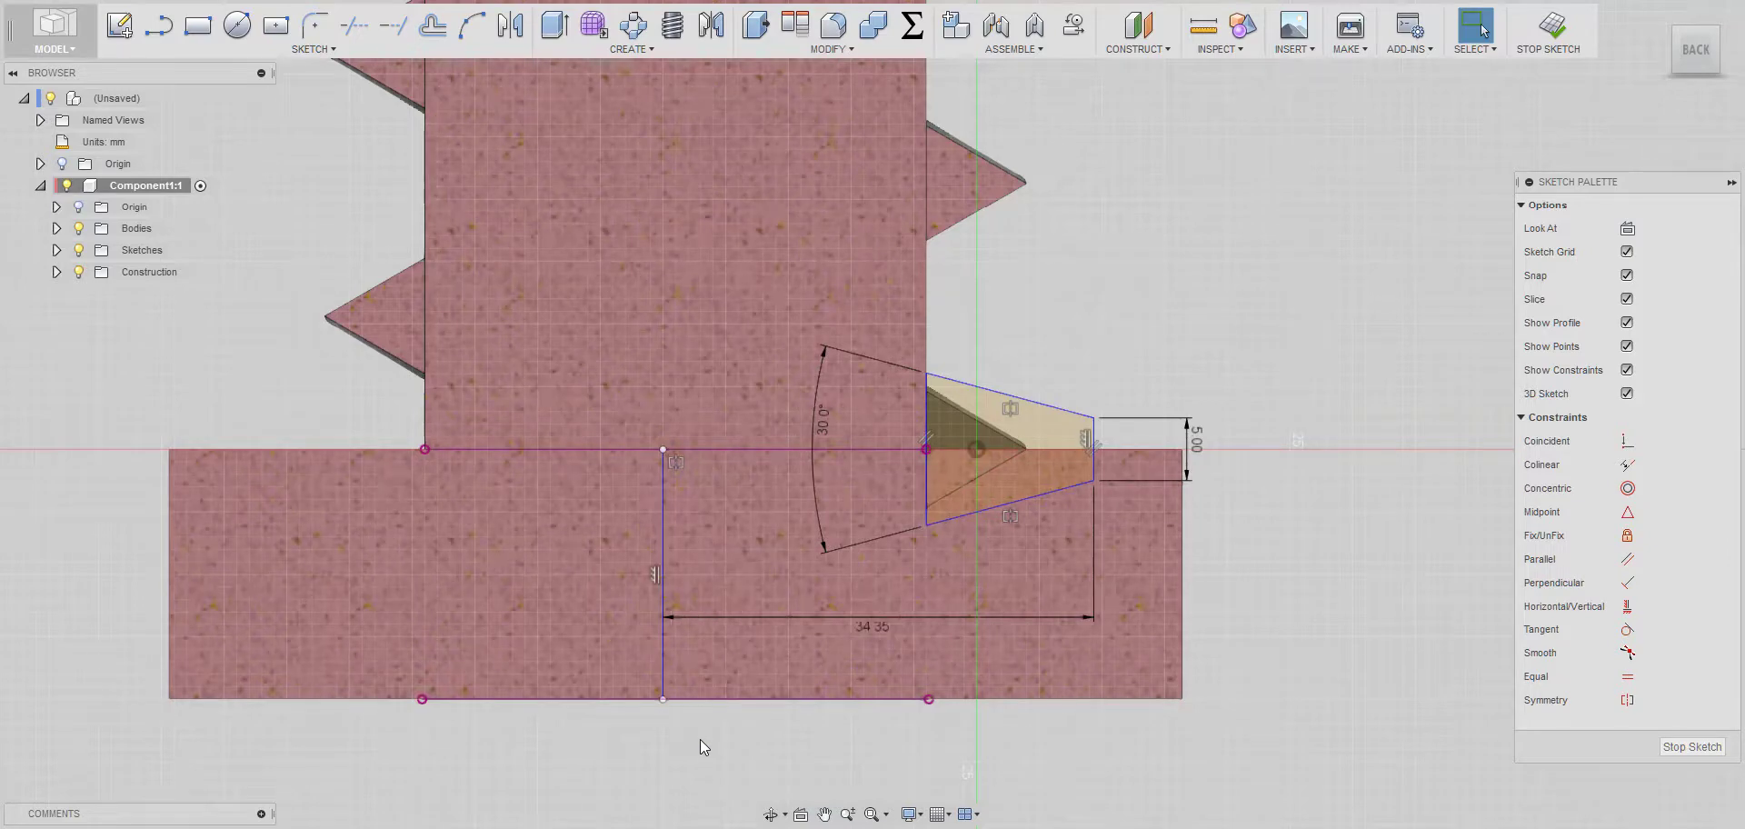
pyautogui.click(1628, 536)
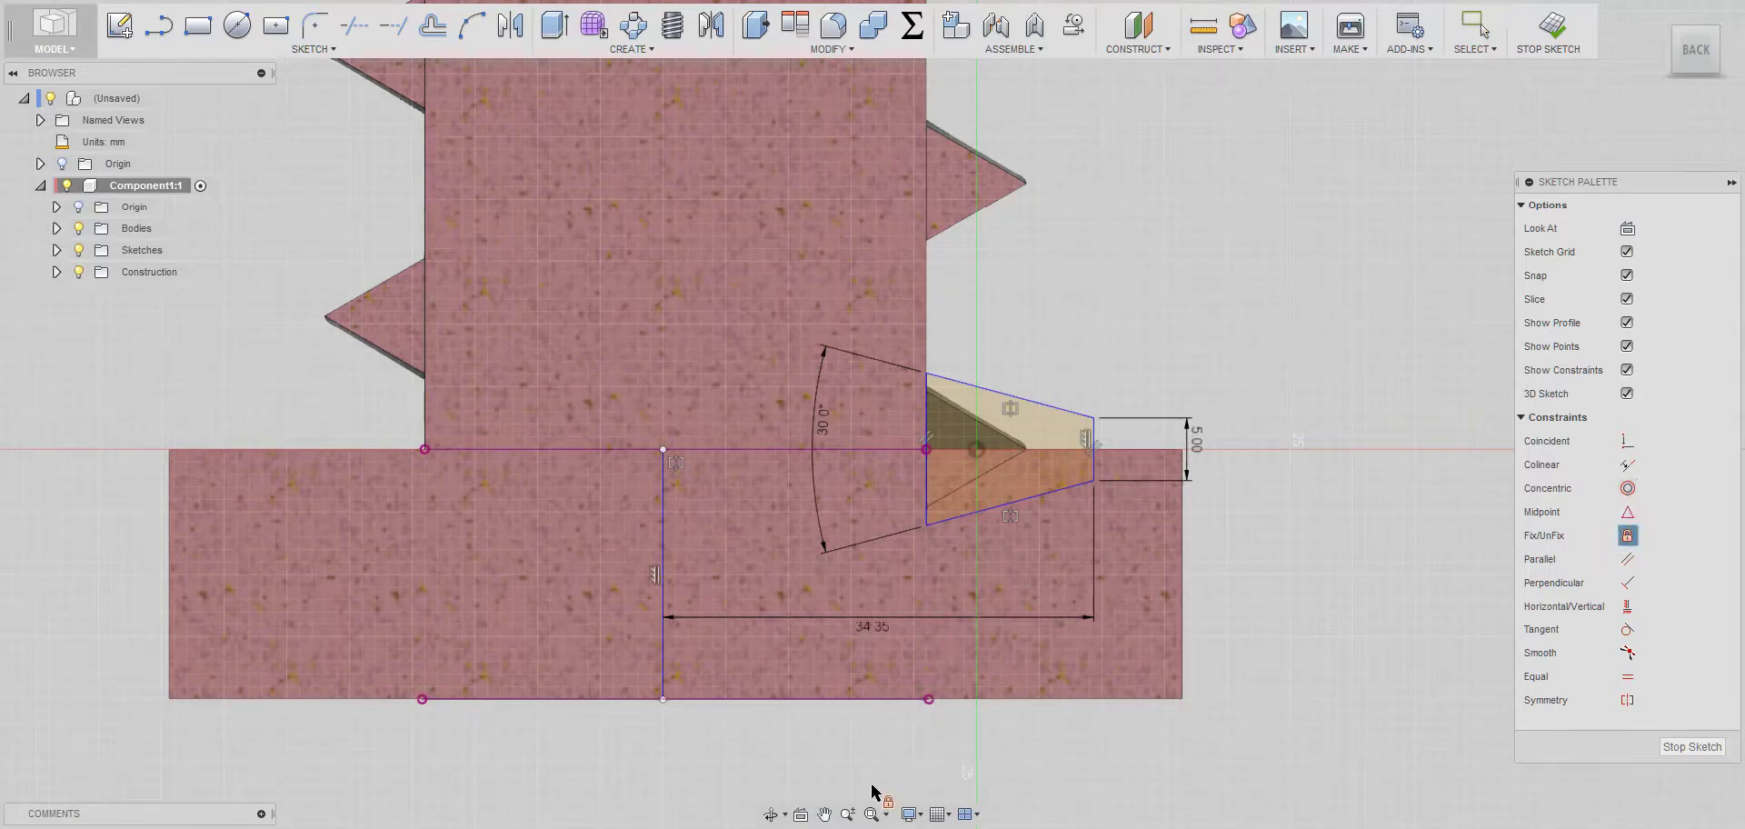
pyautogui.click(663, 698)
pyautogui.press('Escape')
# Change the wedge's horizontal distance from the vertical line from 30 mm to 28 mm
pyautogui.doubleClick(876, 624)
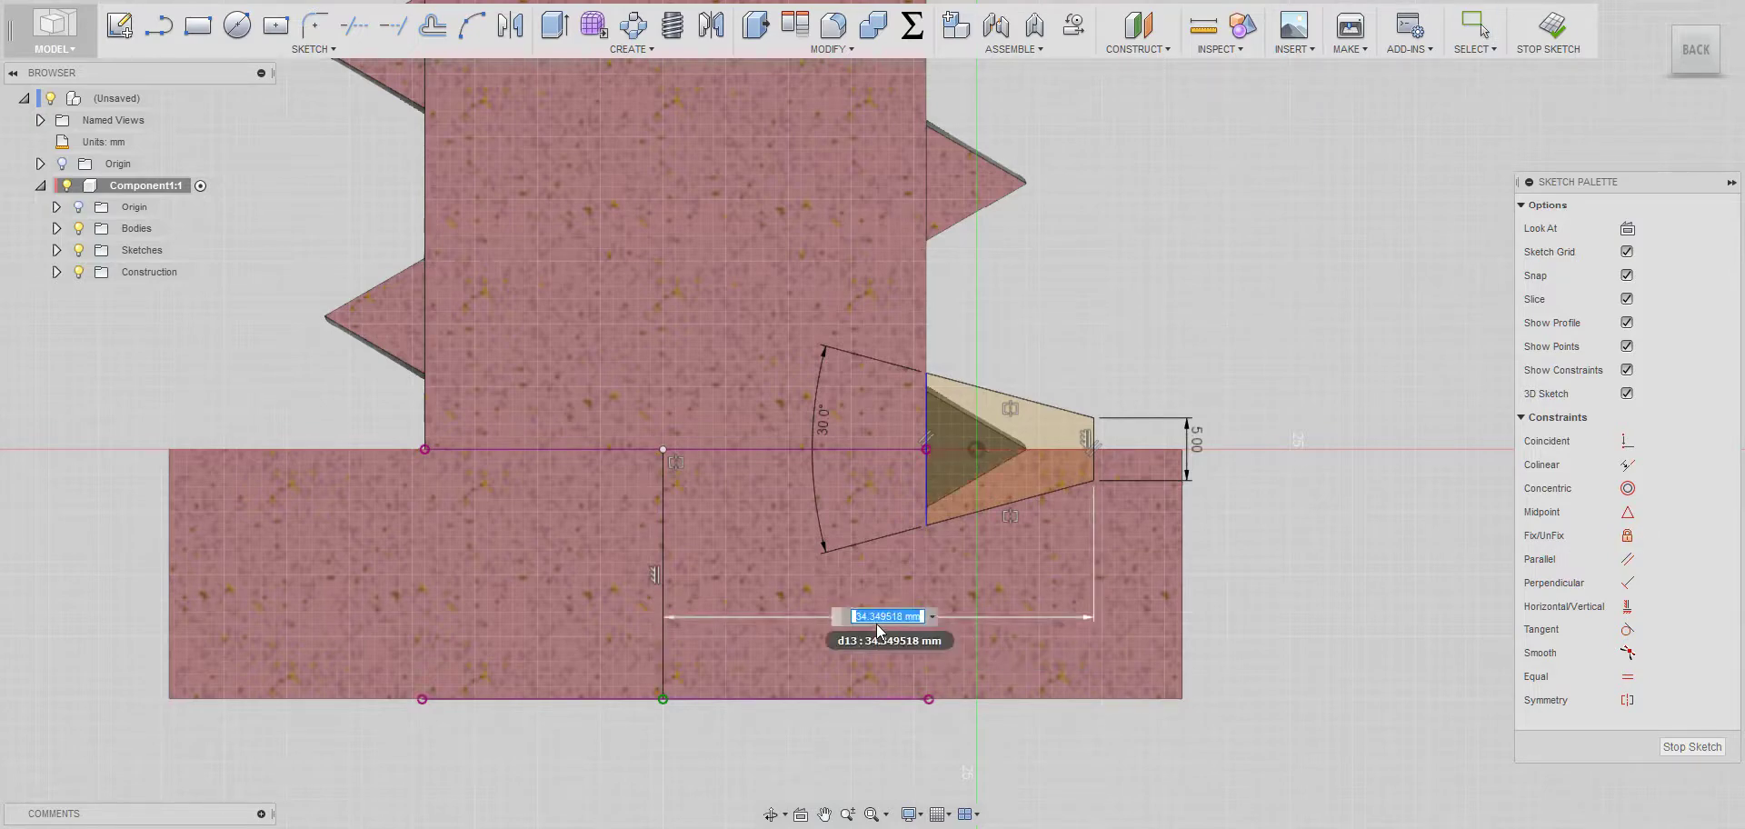
pyautogui.press('Return')
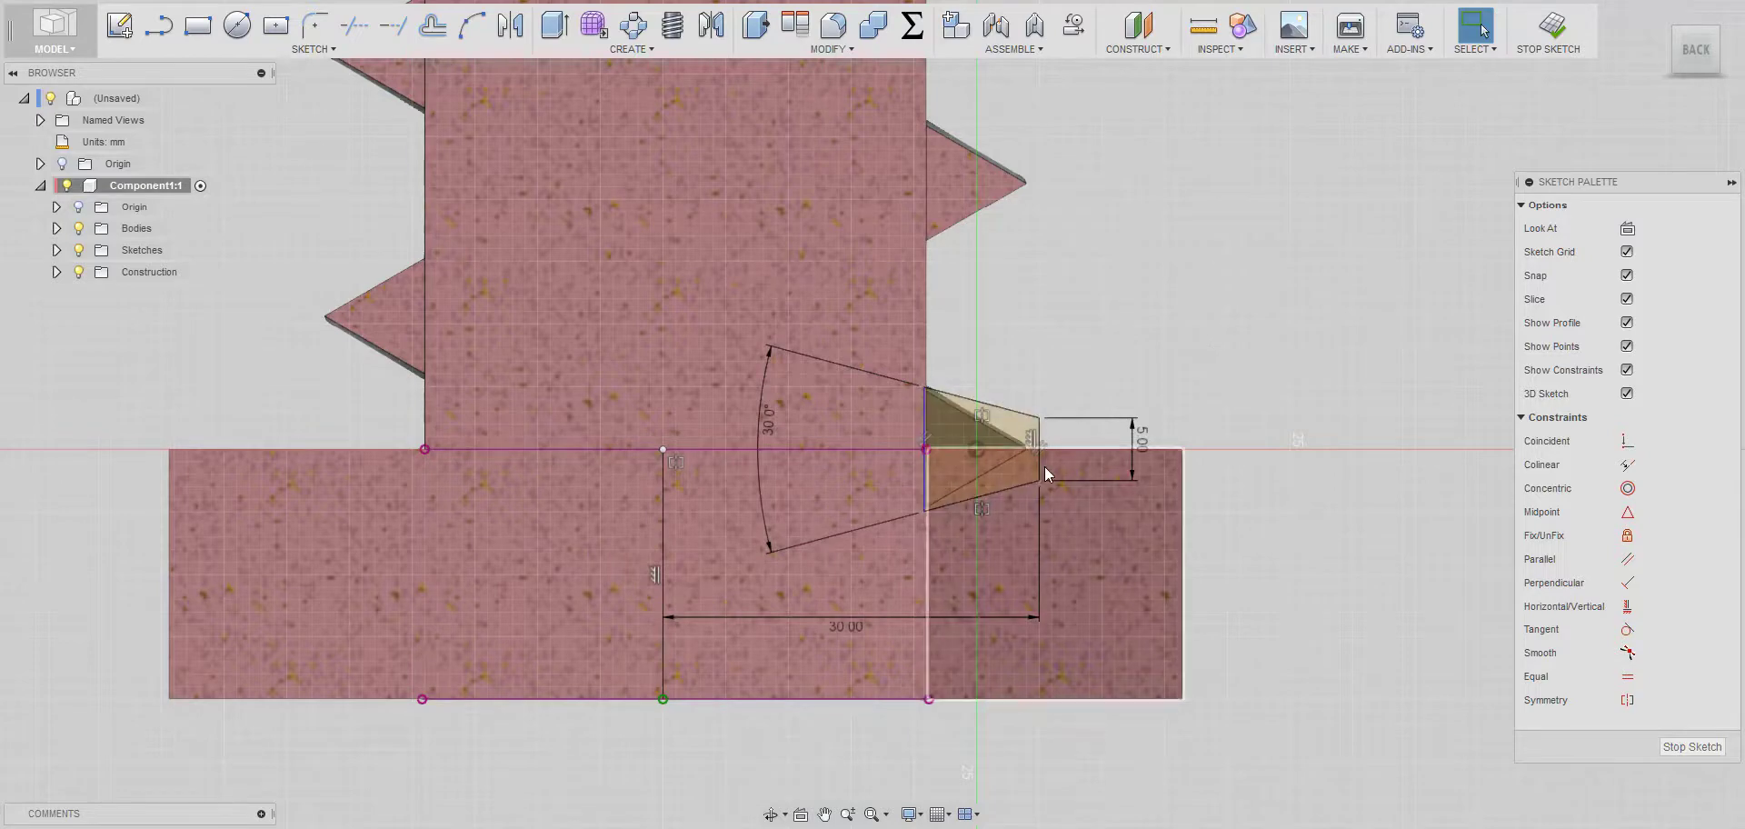
pyautogui.scroll(4, 1044, 465)
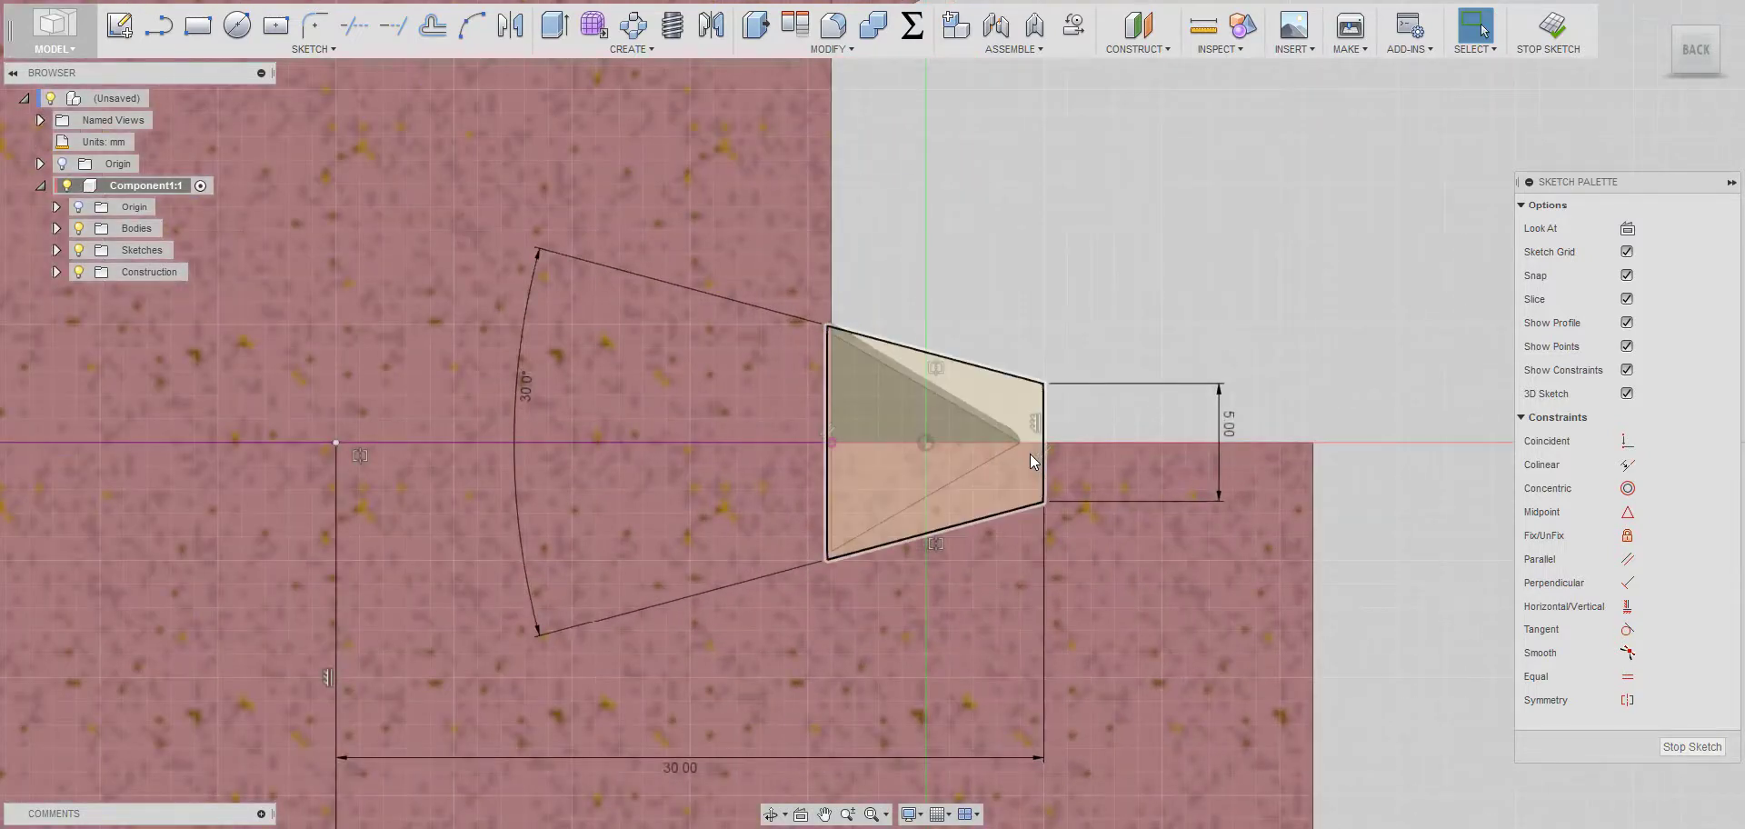
pyautogui.scroll(-3, 1028, 454)
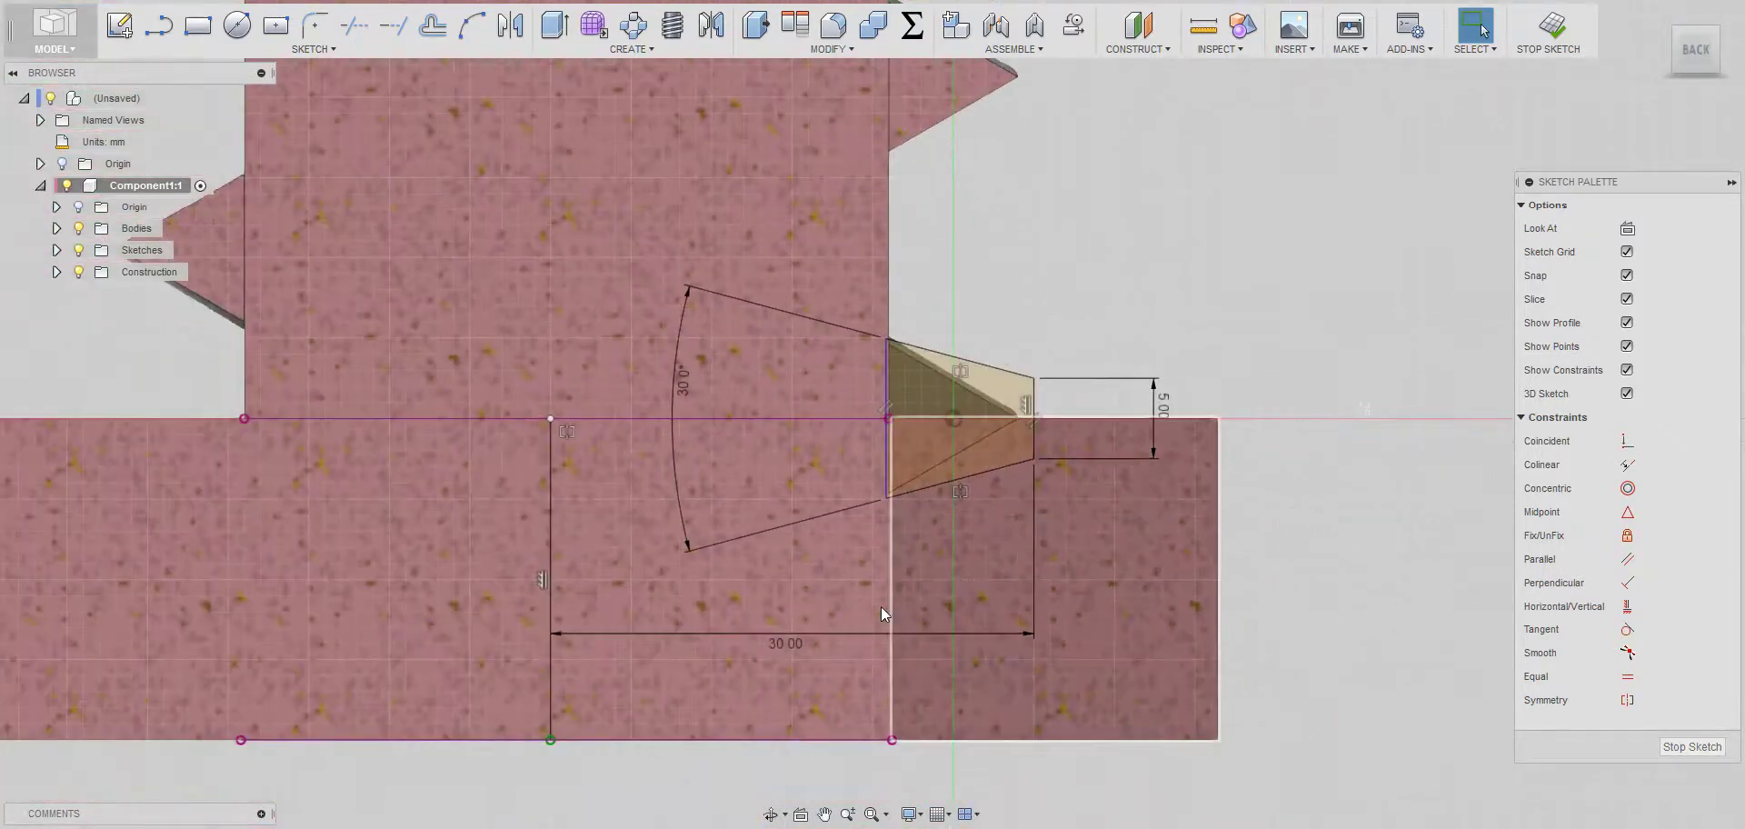
pyautogui.doubleClick(783, 642)
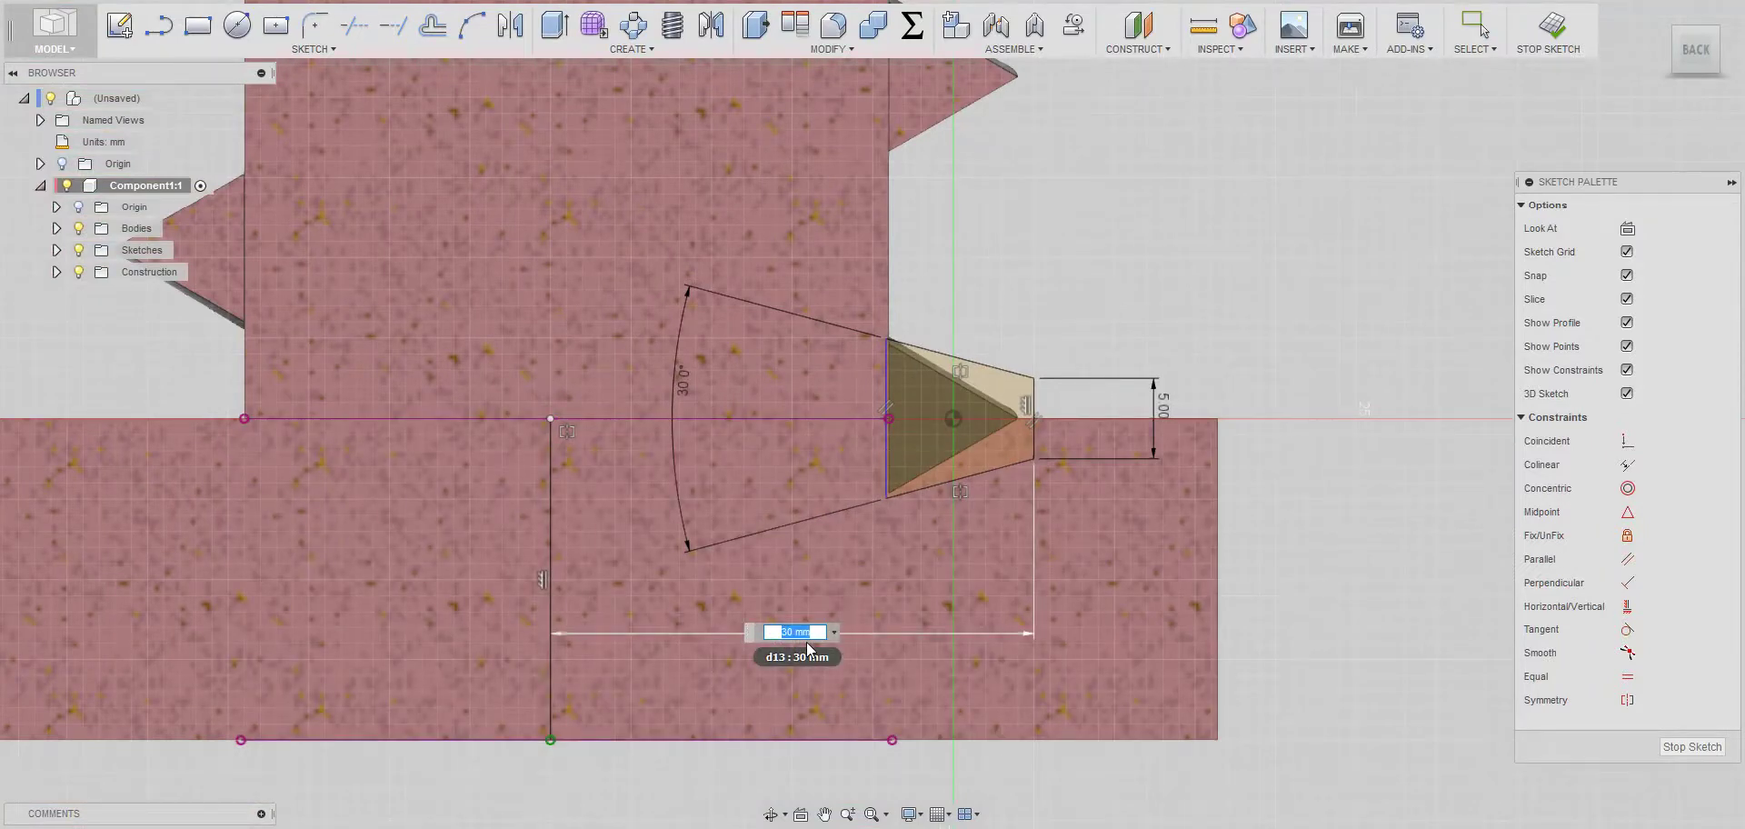
pyautogui.write('28')
pyautogui.press('Return')
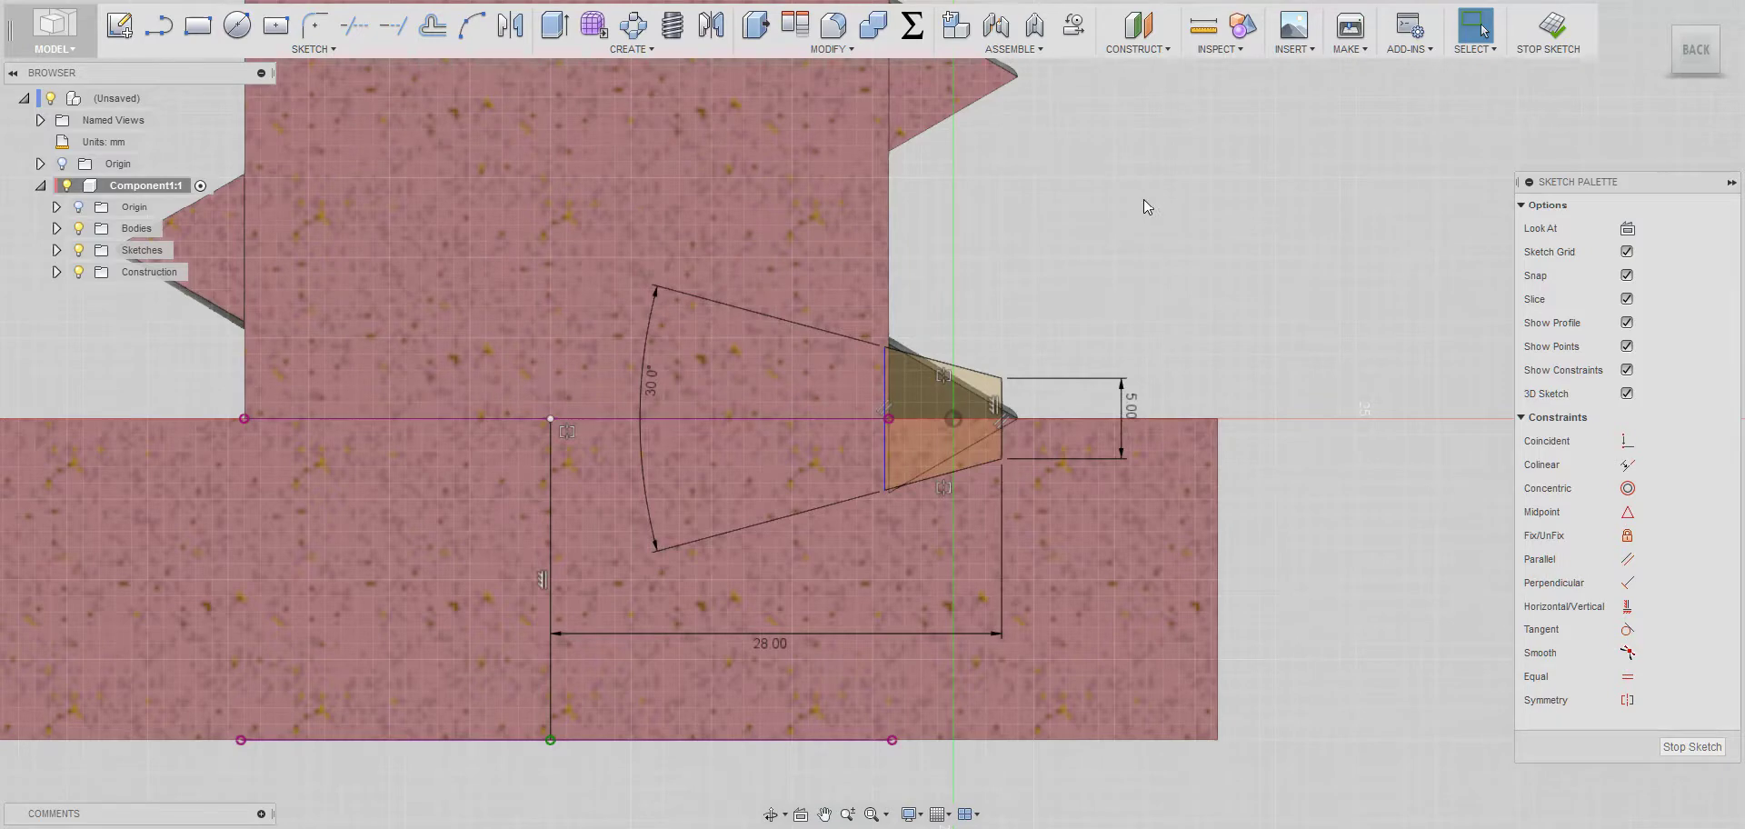
pyautogui.press('F6')
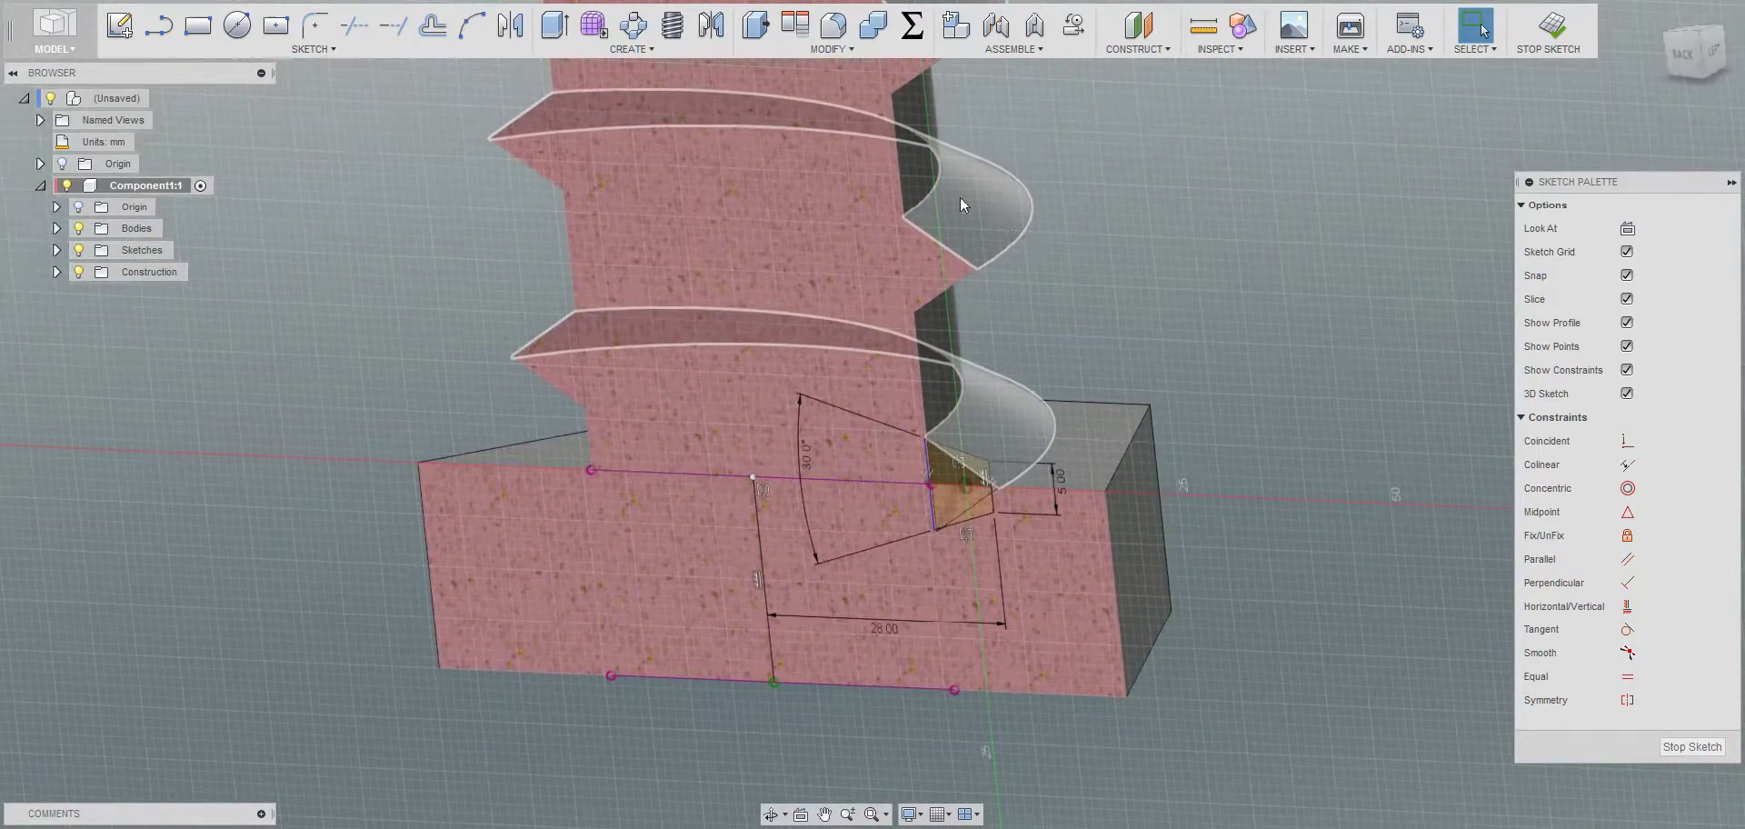
# Use Include 3D Geometry to add the upper and remaining helical thread edges, then stop the sketch
pyautogui.click(1013, 236)
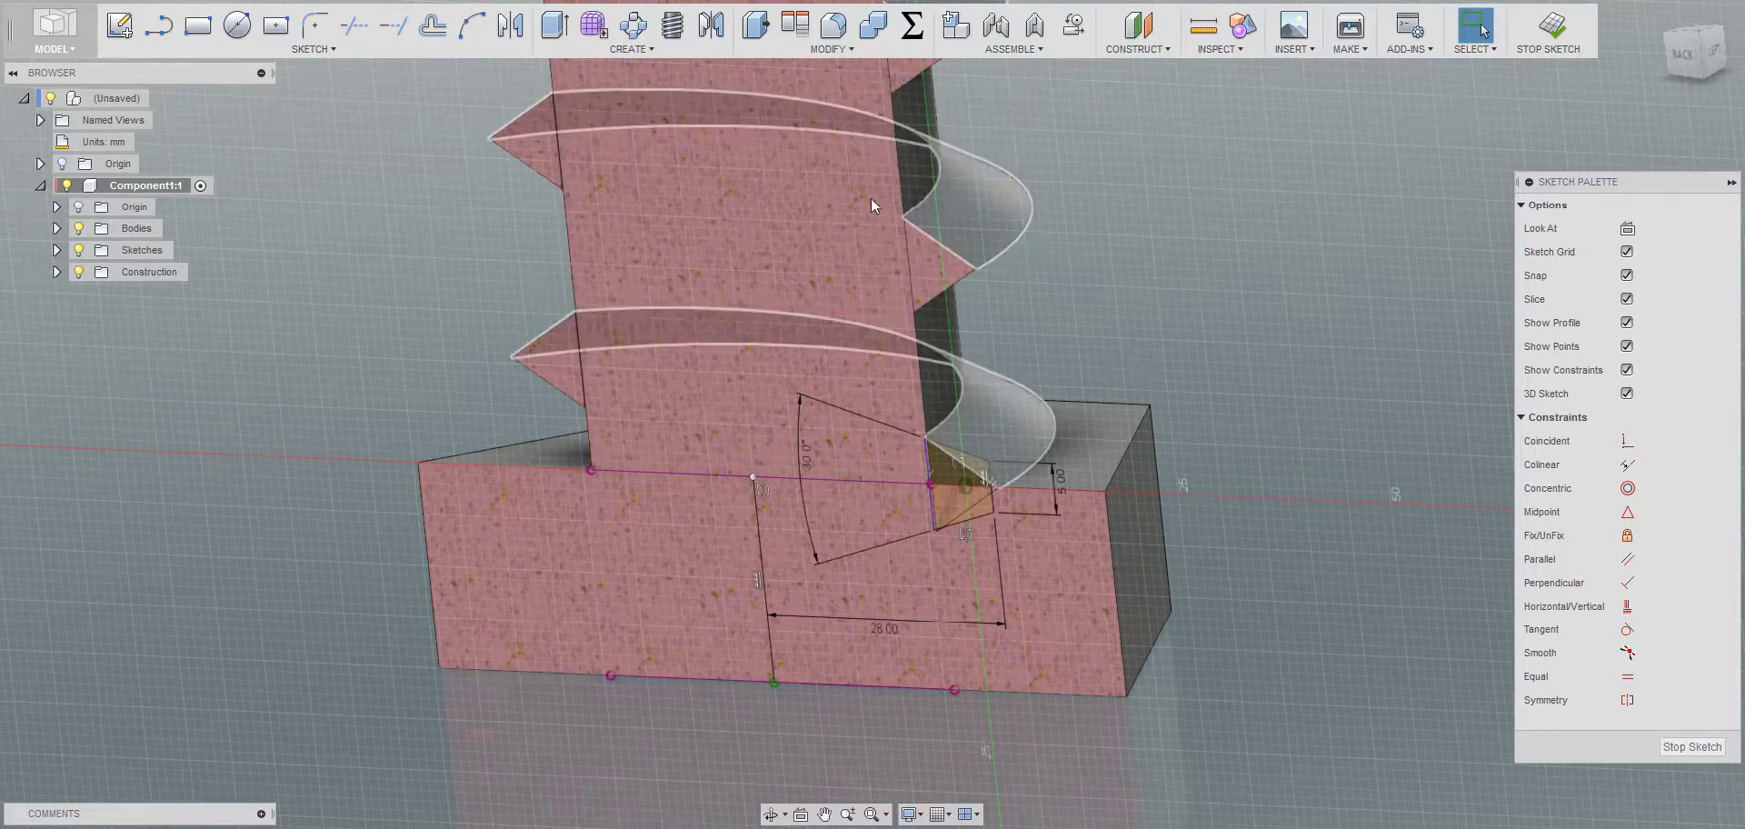
pyautogui.click(323, 48)
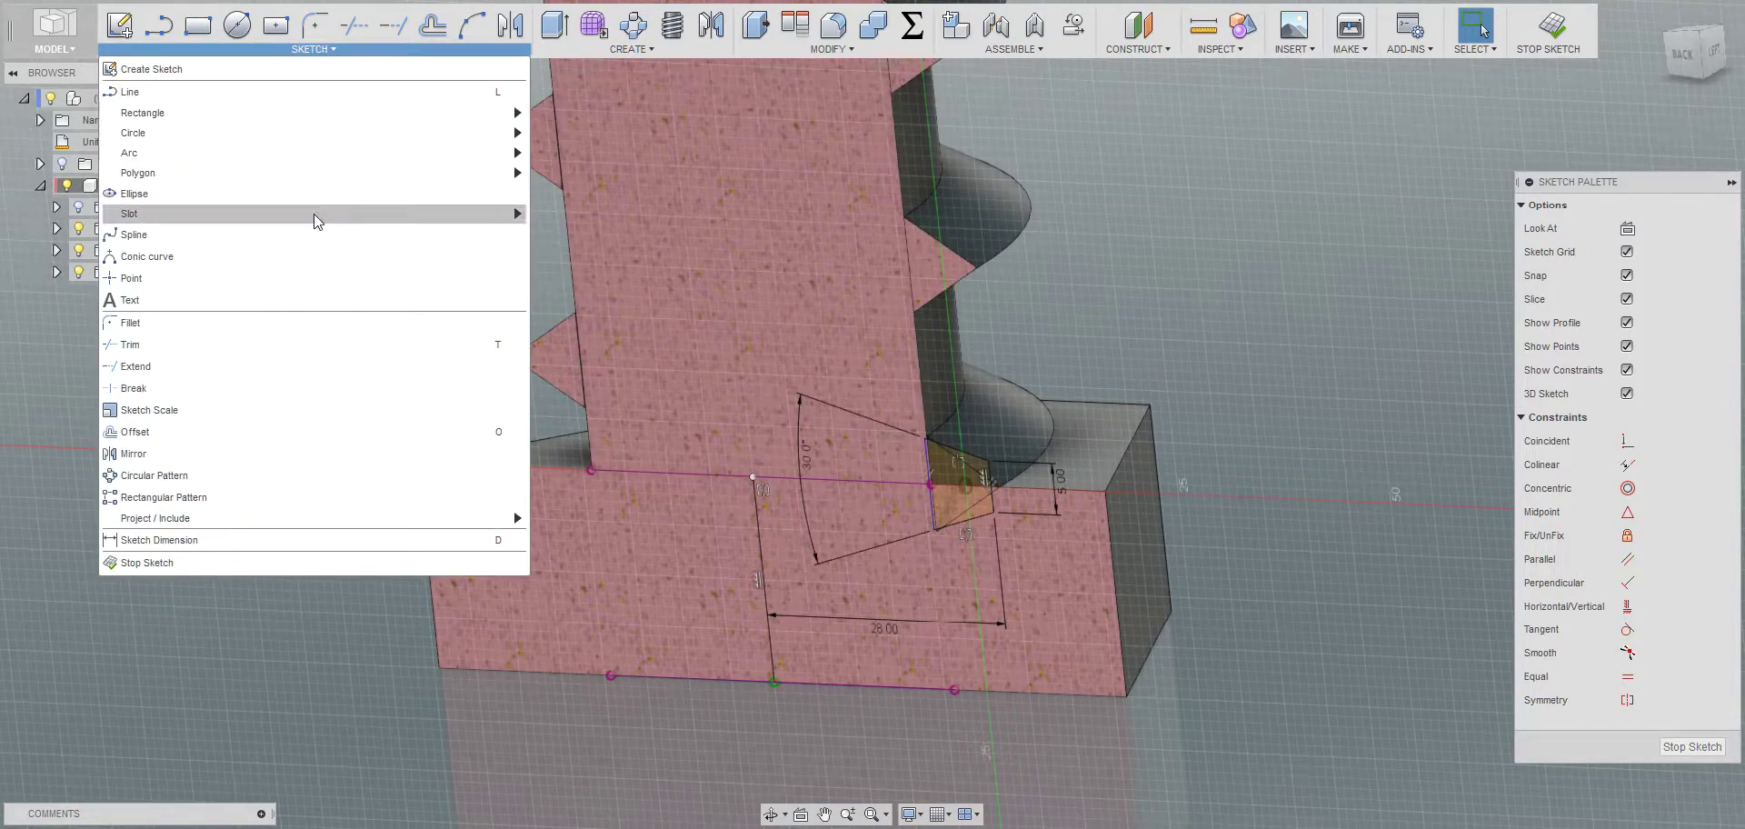
pyautogui.moveTo(379, 516)
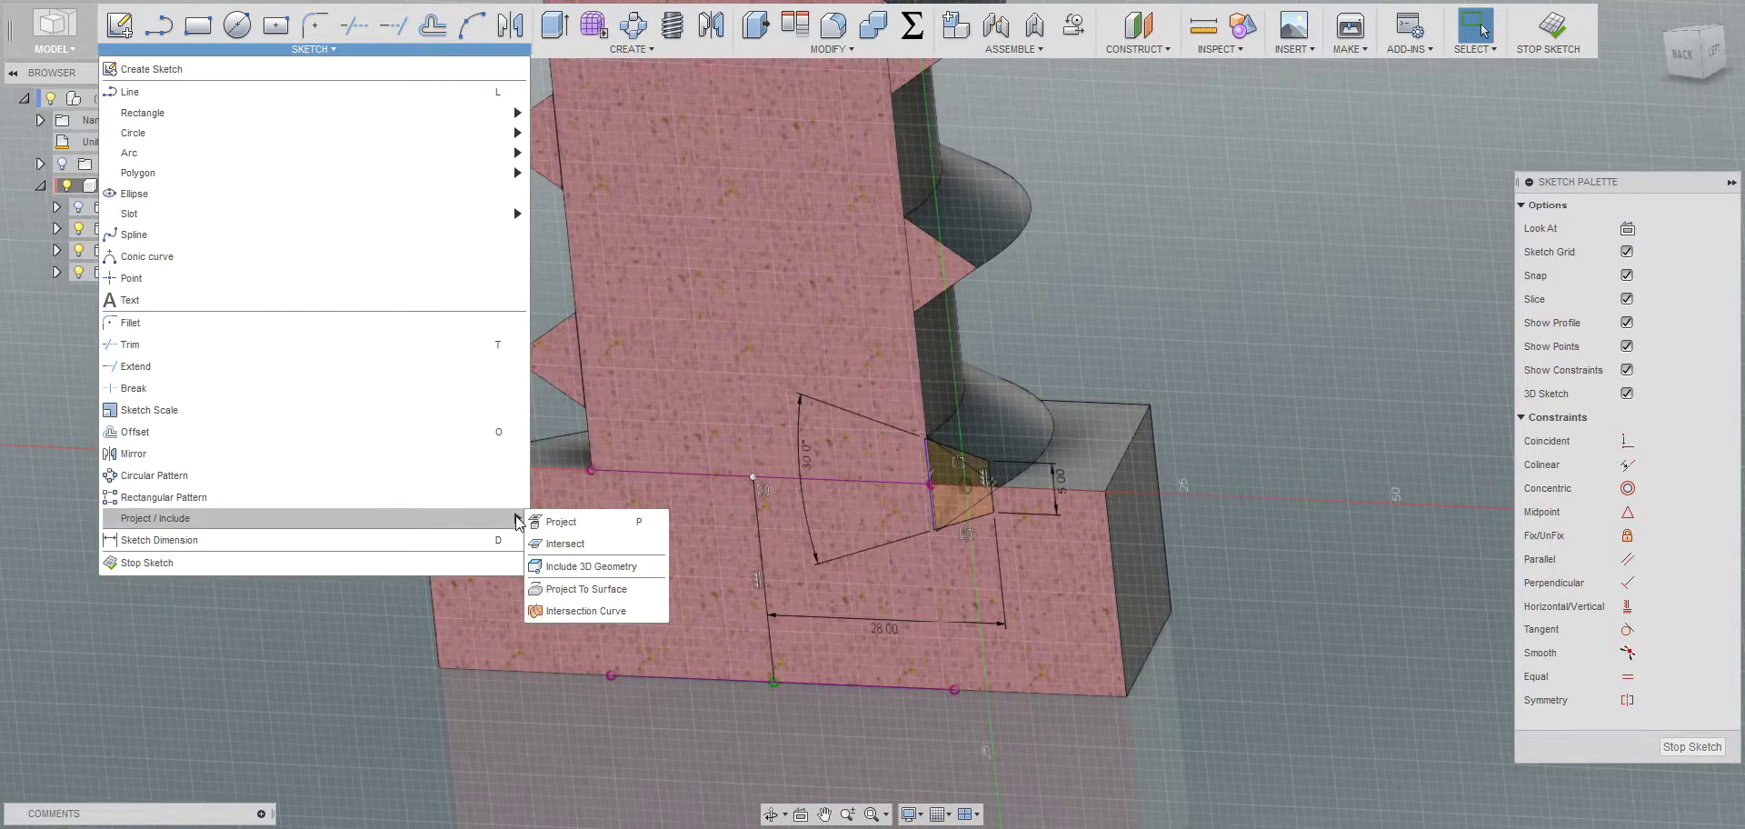
pyautogui.click(599, 566)
pyautogui.click(1017, 422)
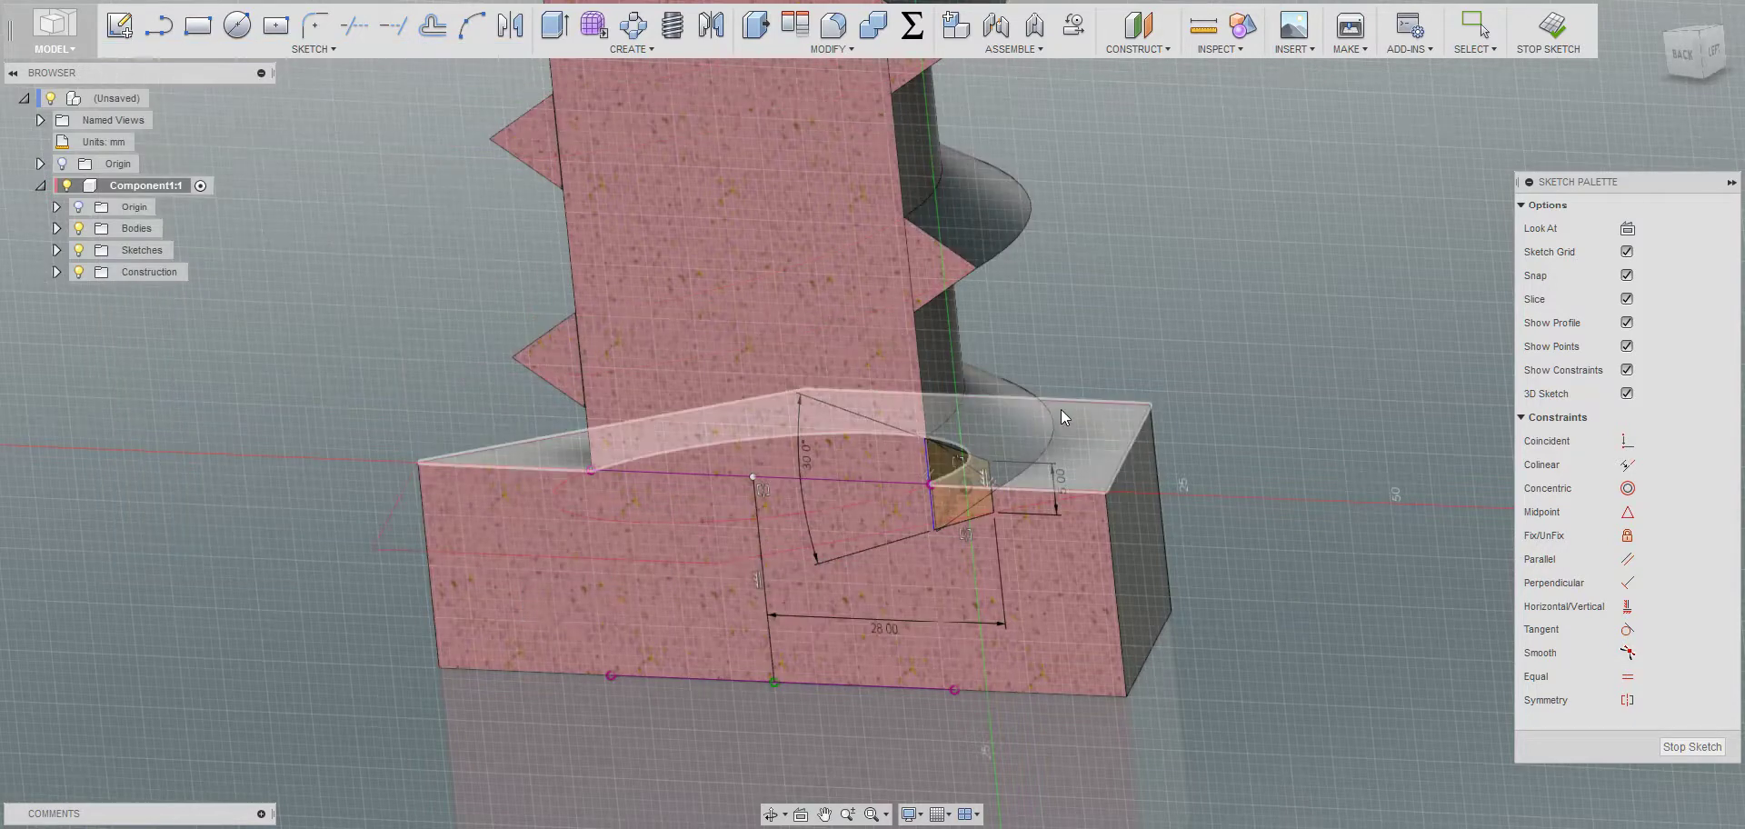
pyautogui.click(1006, 243)
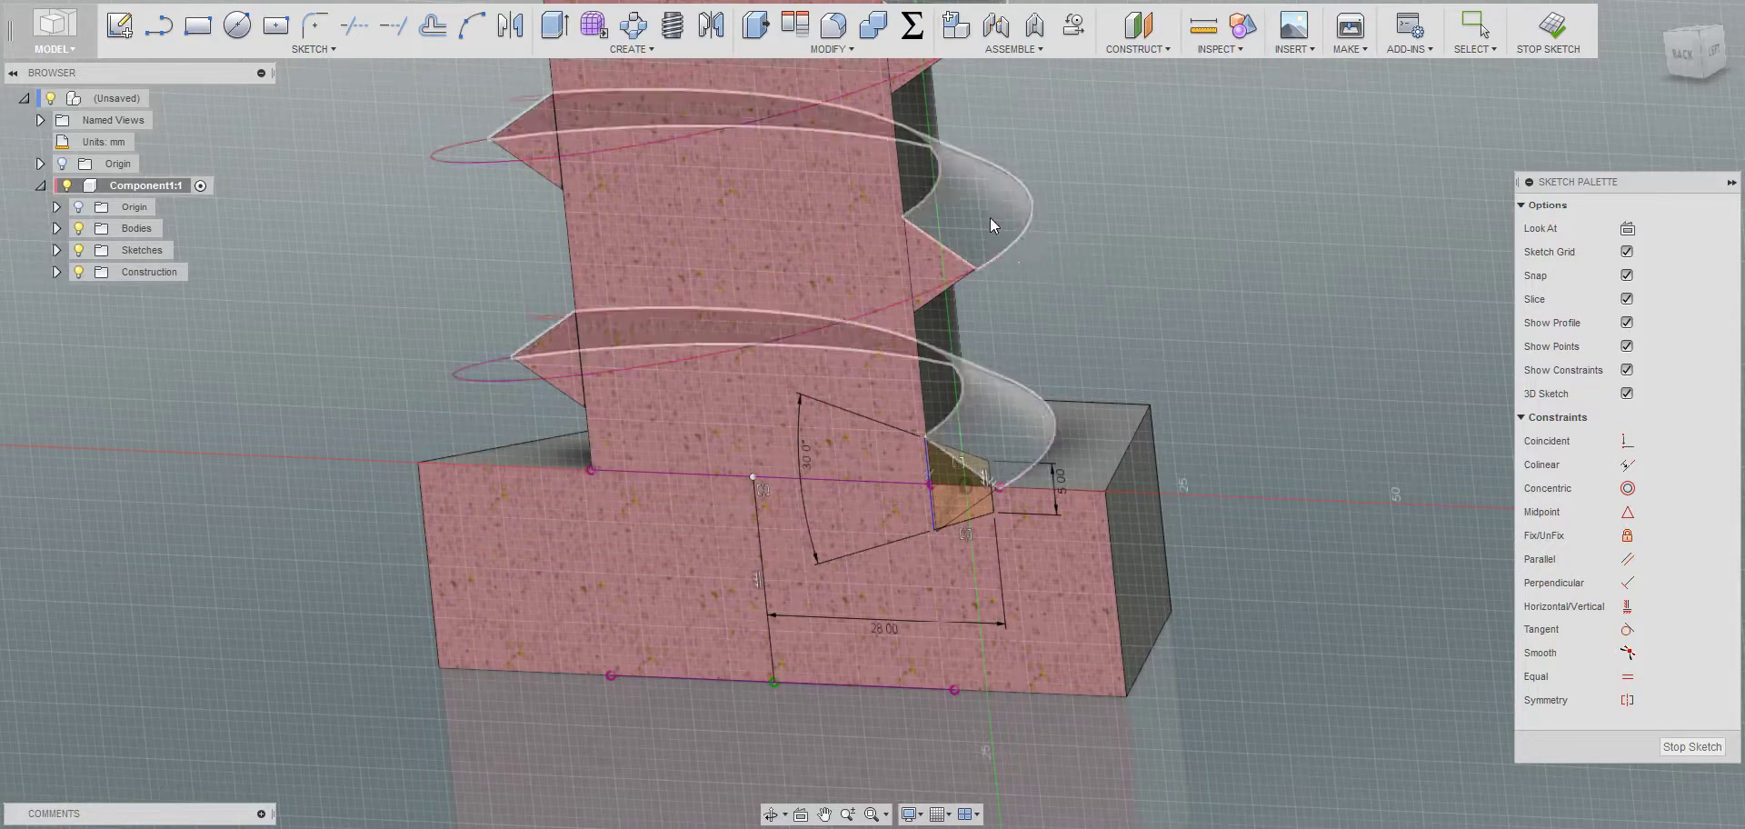
pyautogui.click(928, 195)
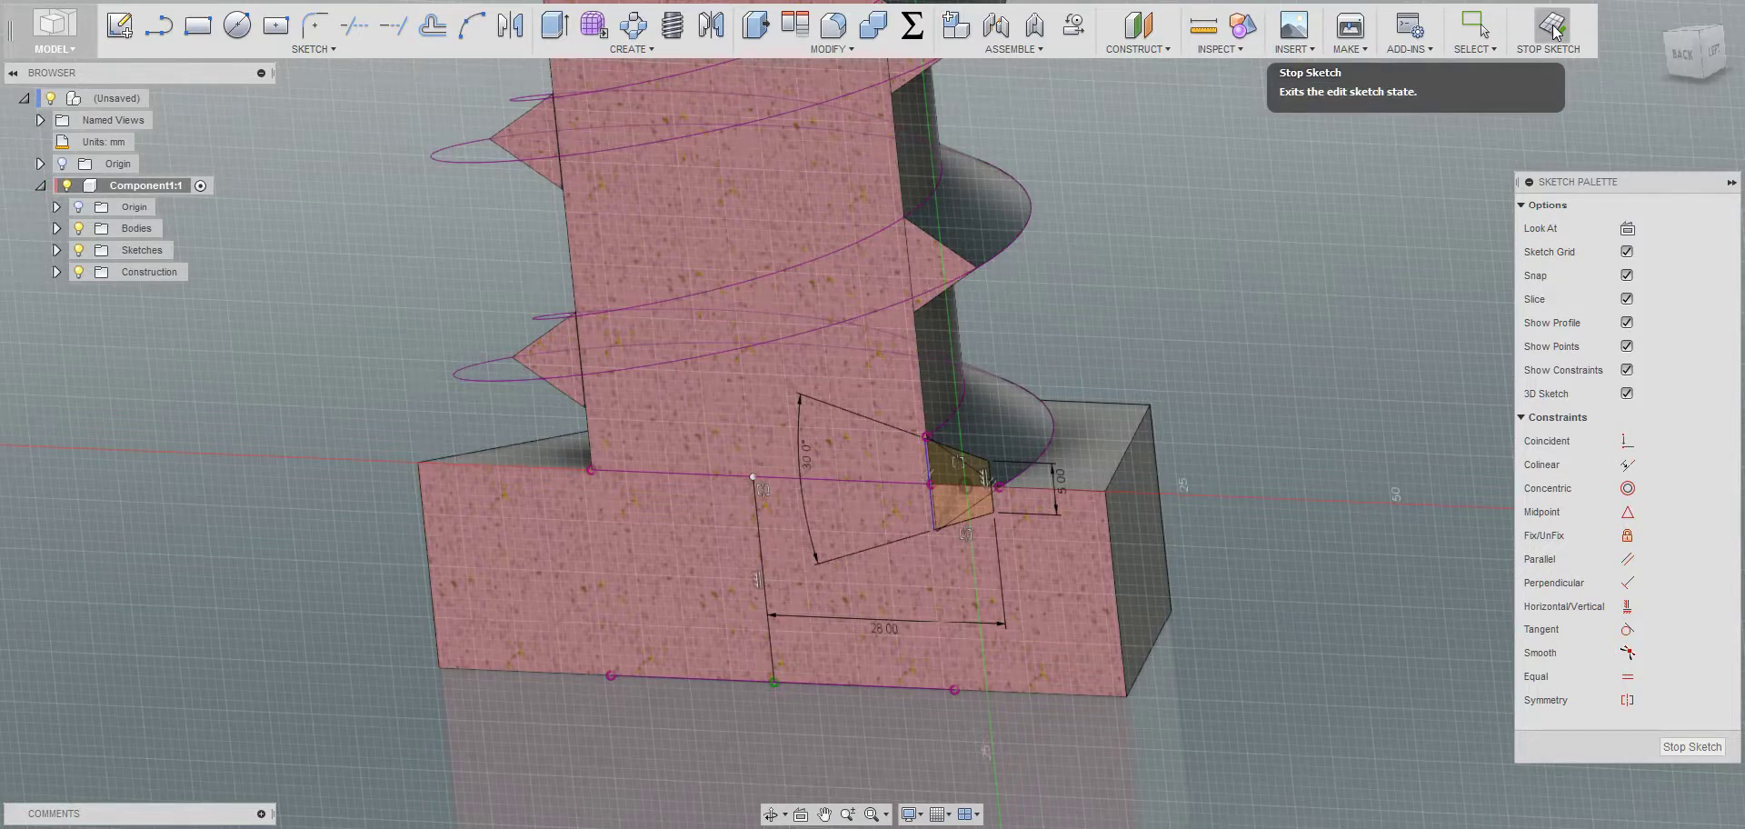
pyautogui.click(1552, 29)
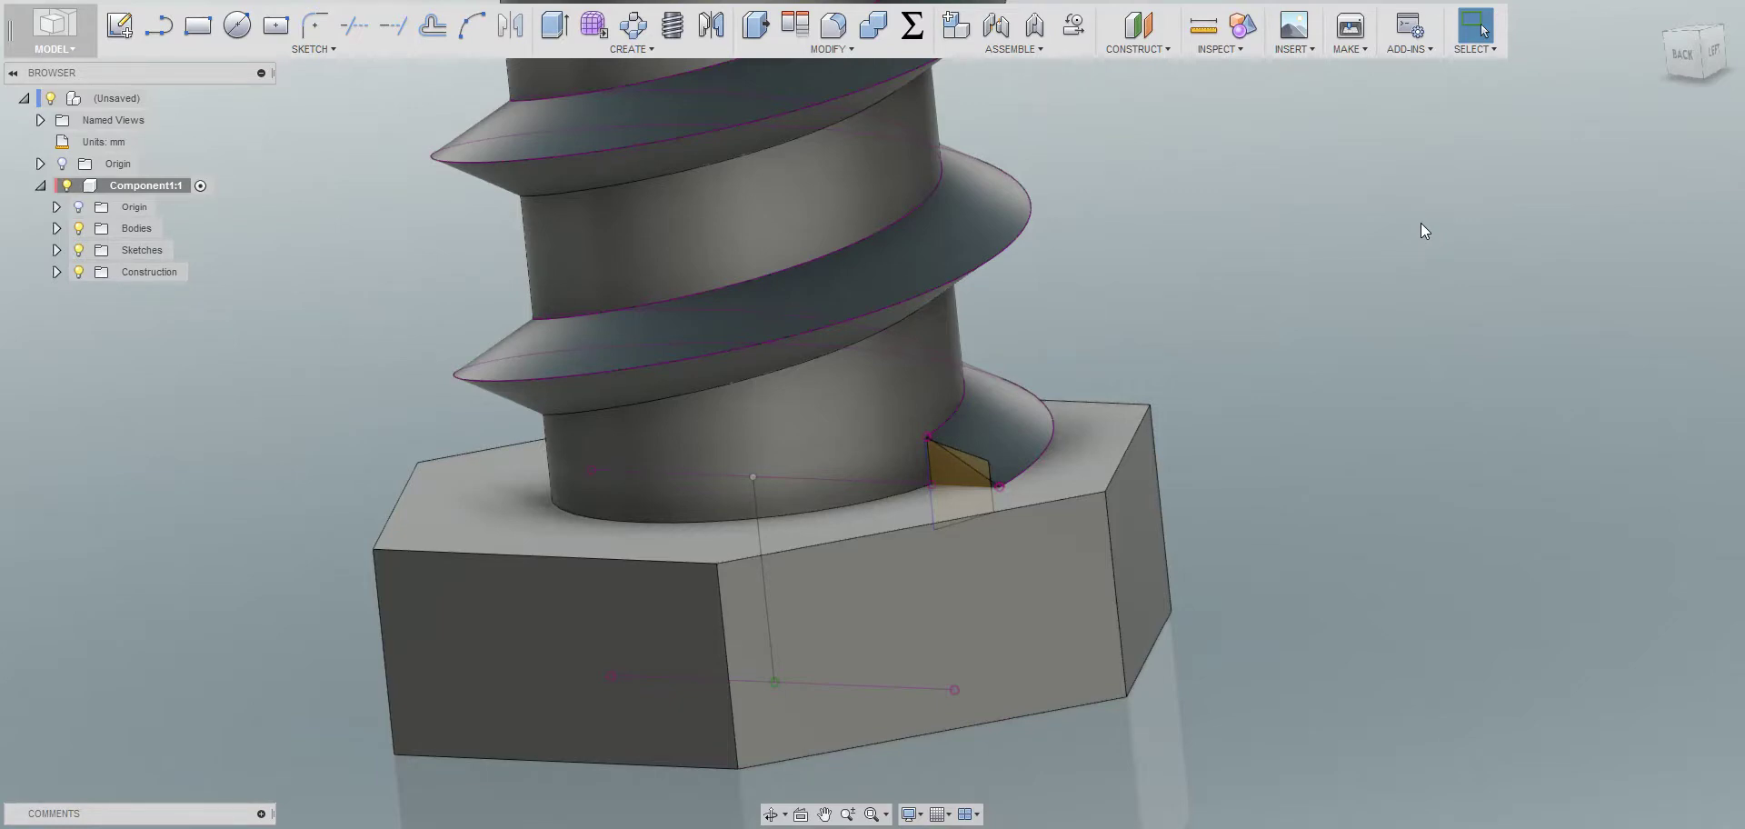
# Hide Body2, the coil thread body, from the Bodies folder in the Browser
pyautogui.click(57, 228)
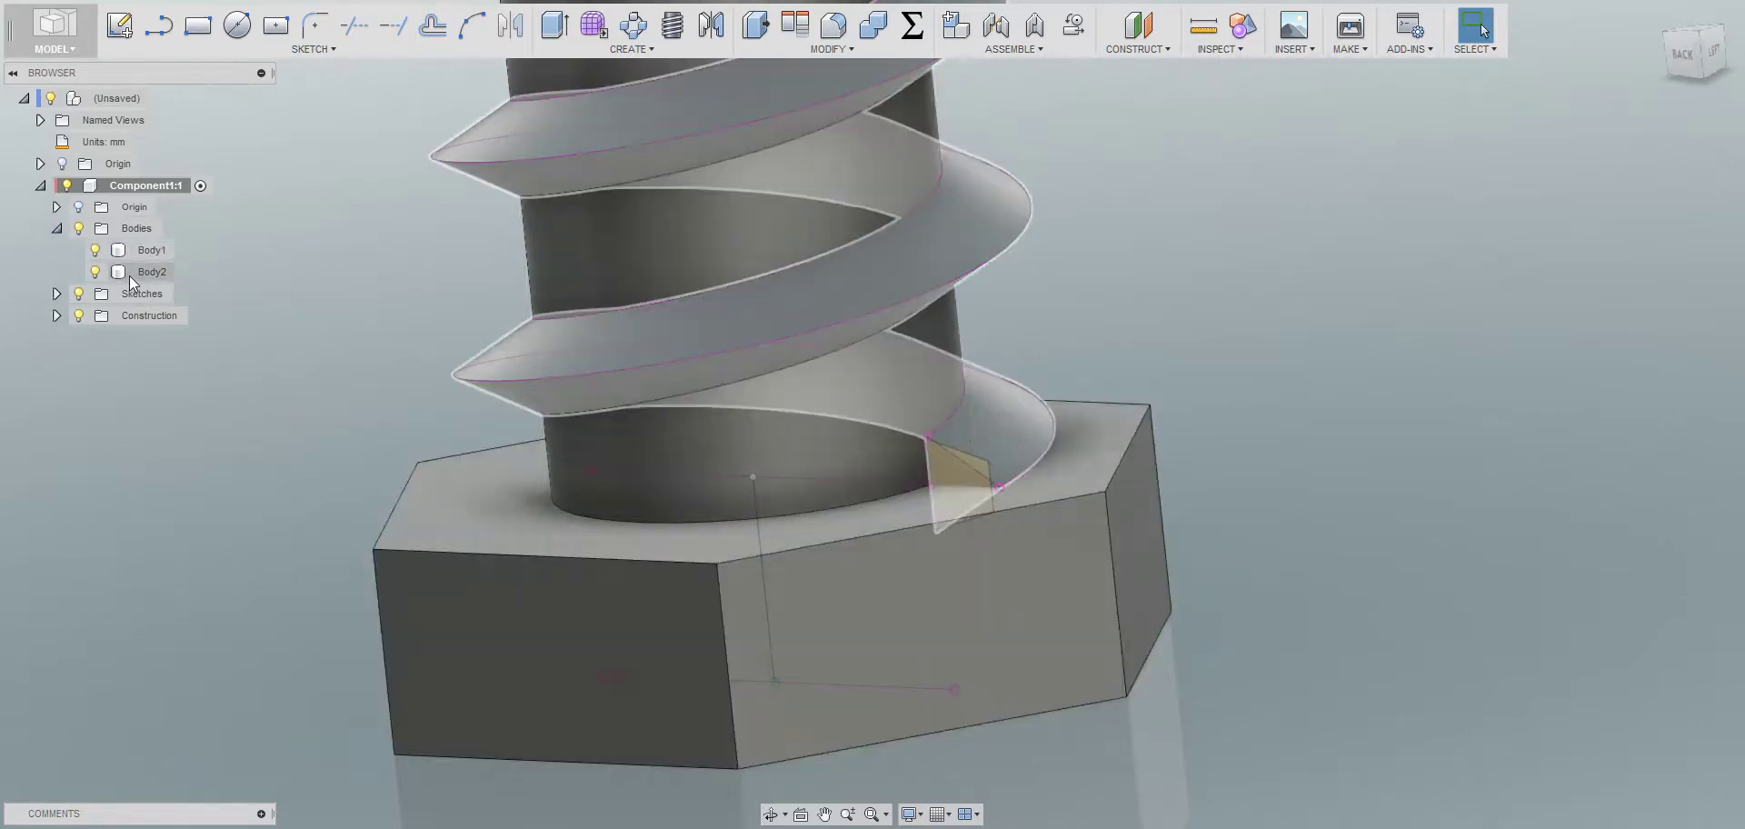
pyautogui.click(95, 270)
pyautogui.click(94, 271)
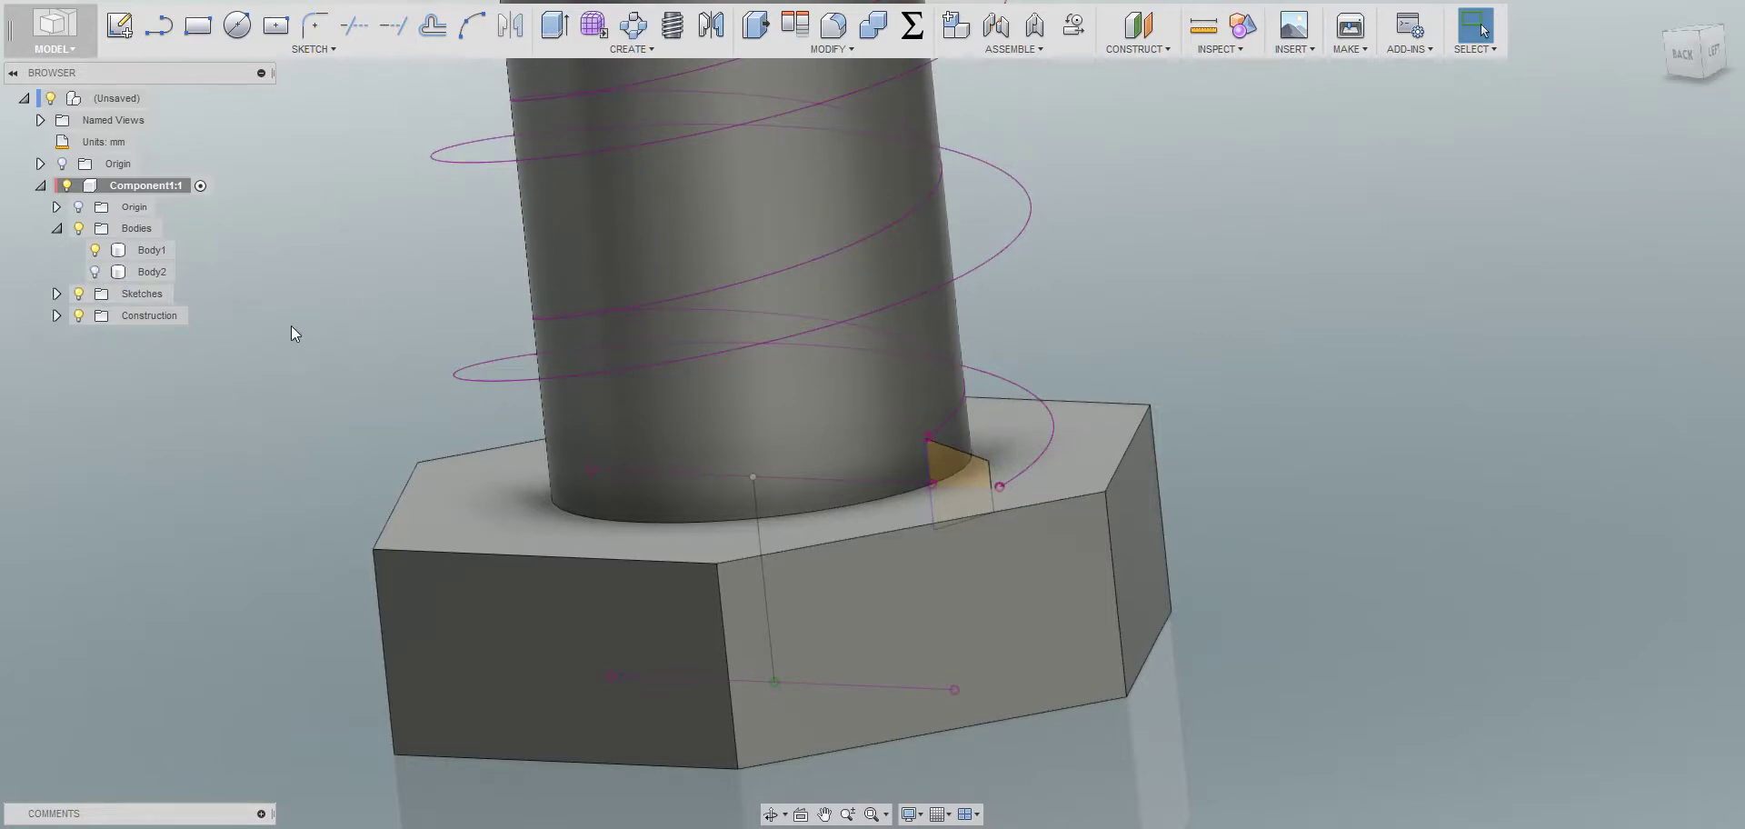
pyautogui.click(627, 49)
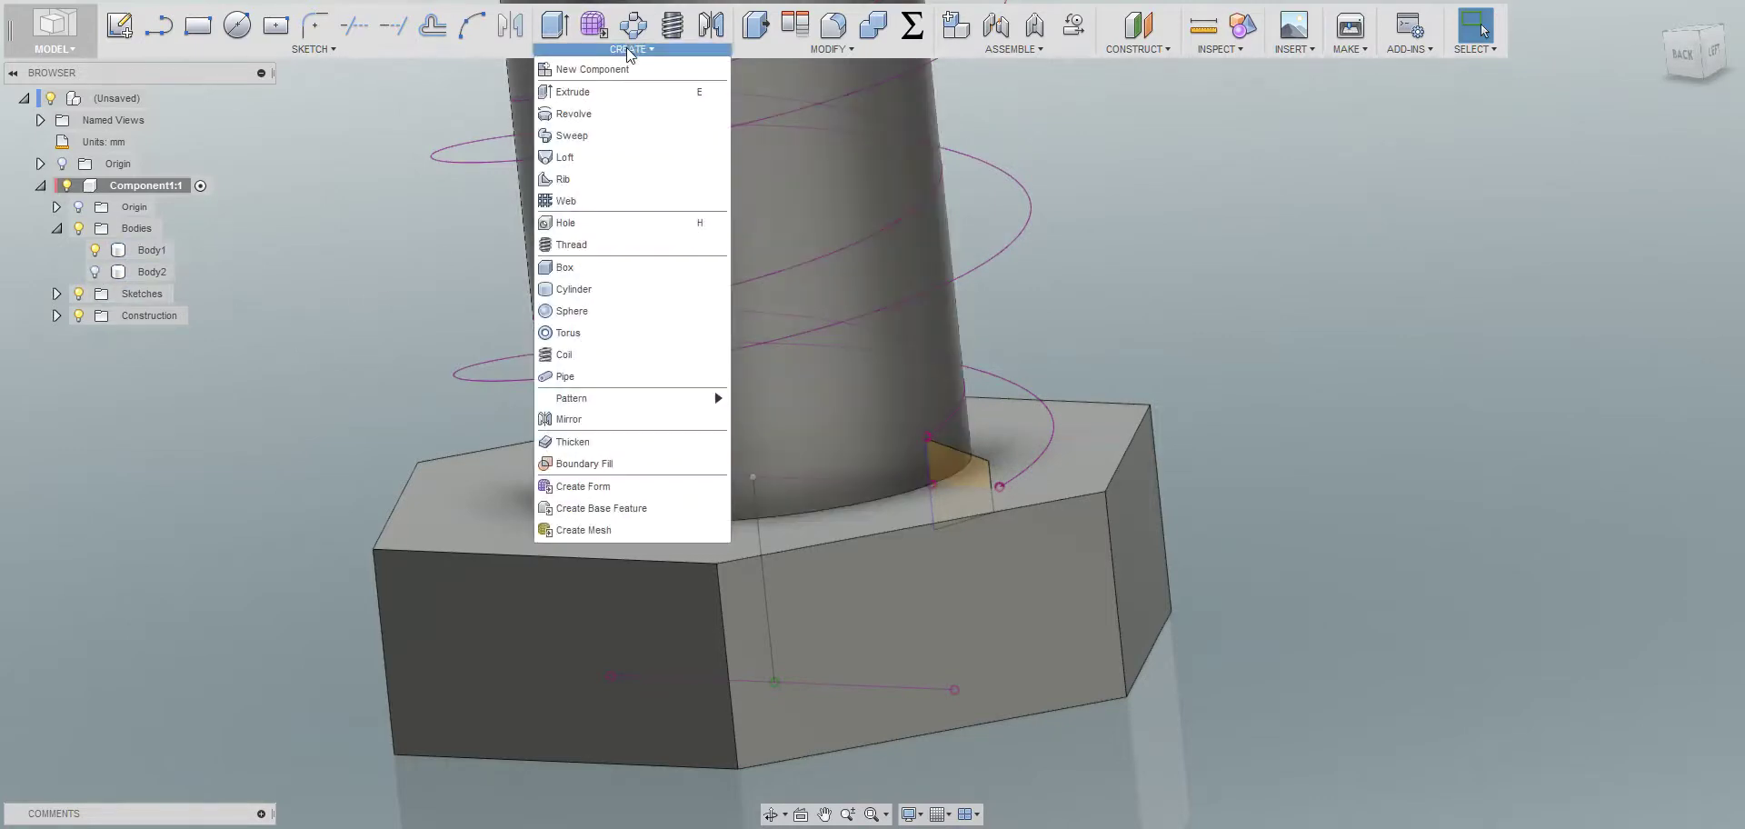
# Sweep the wedge profile using the helix as both Path and Guide Rail, with a Join operation
pyautogui.click(603, 136)
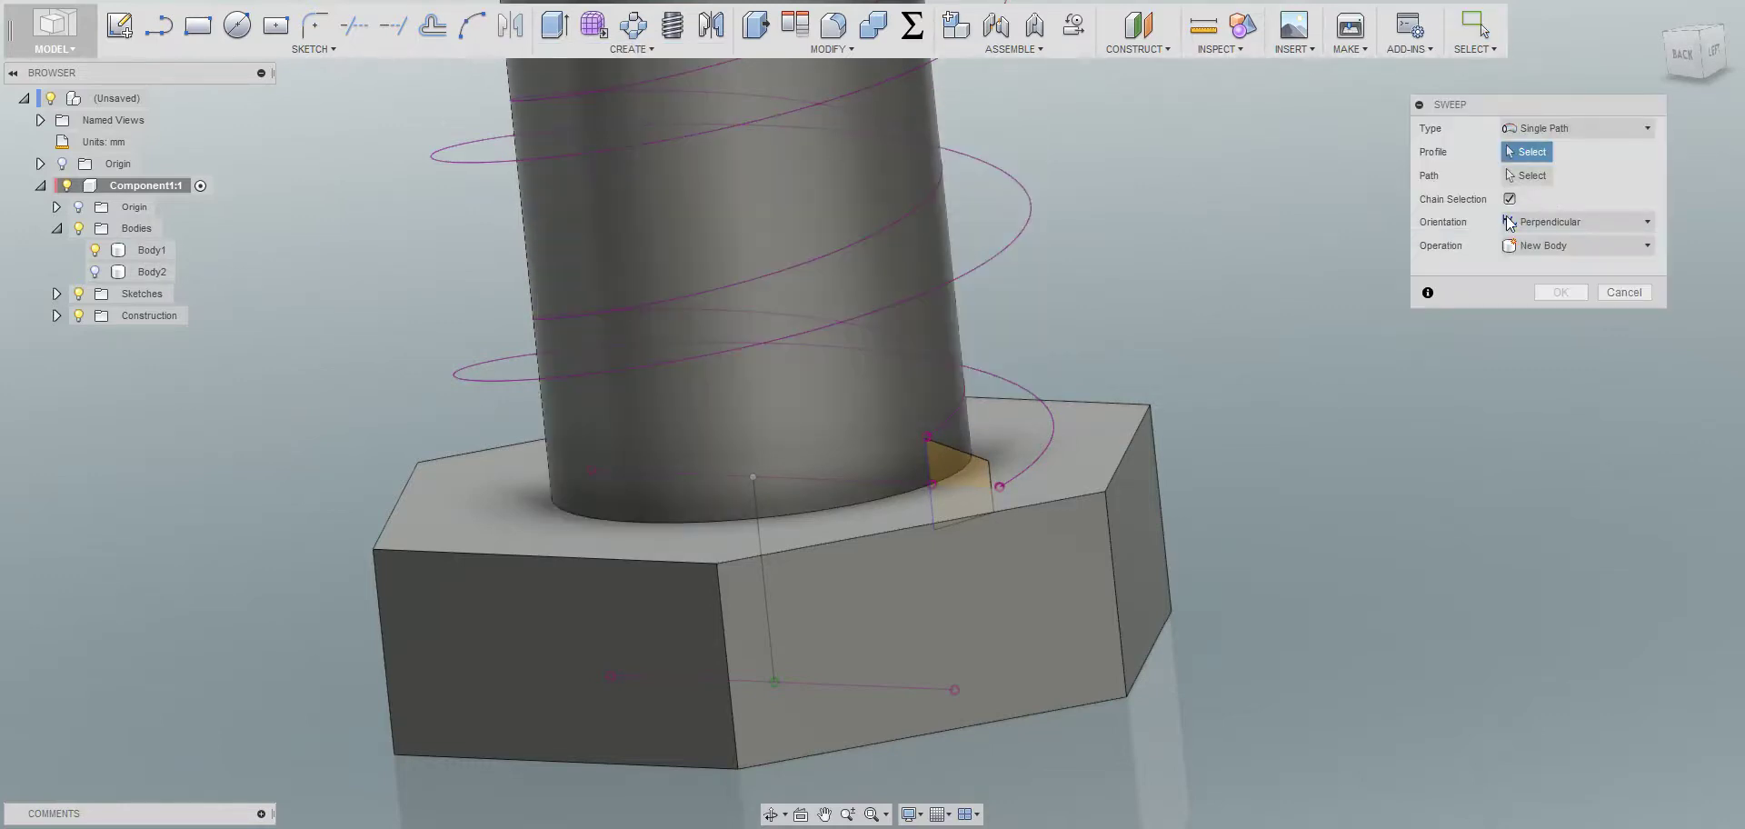
pyautogui.click(1570, 128)
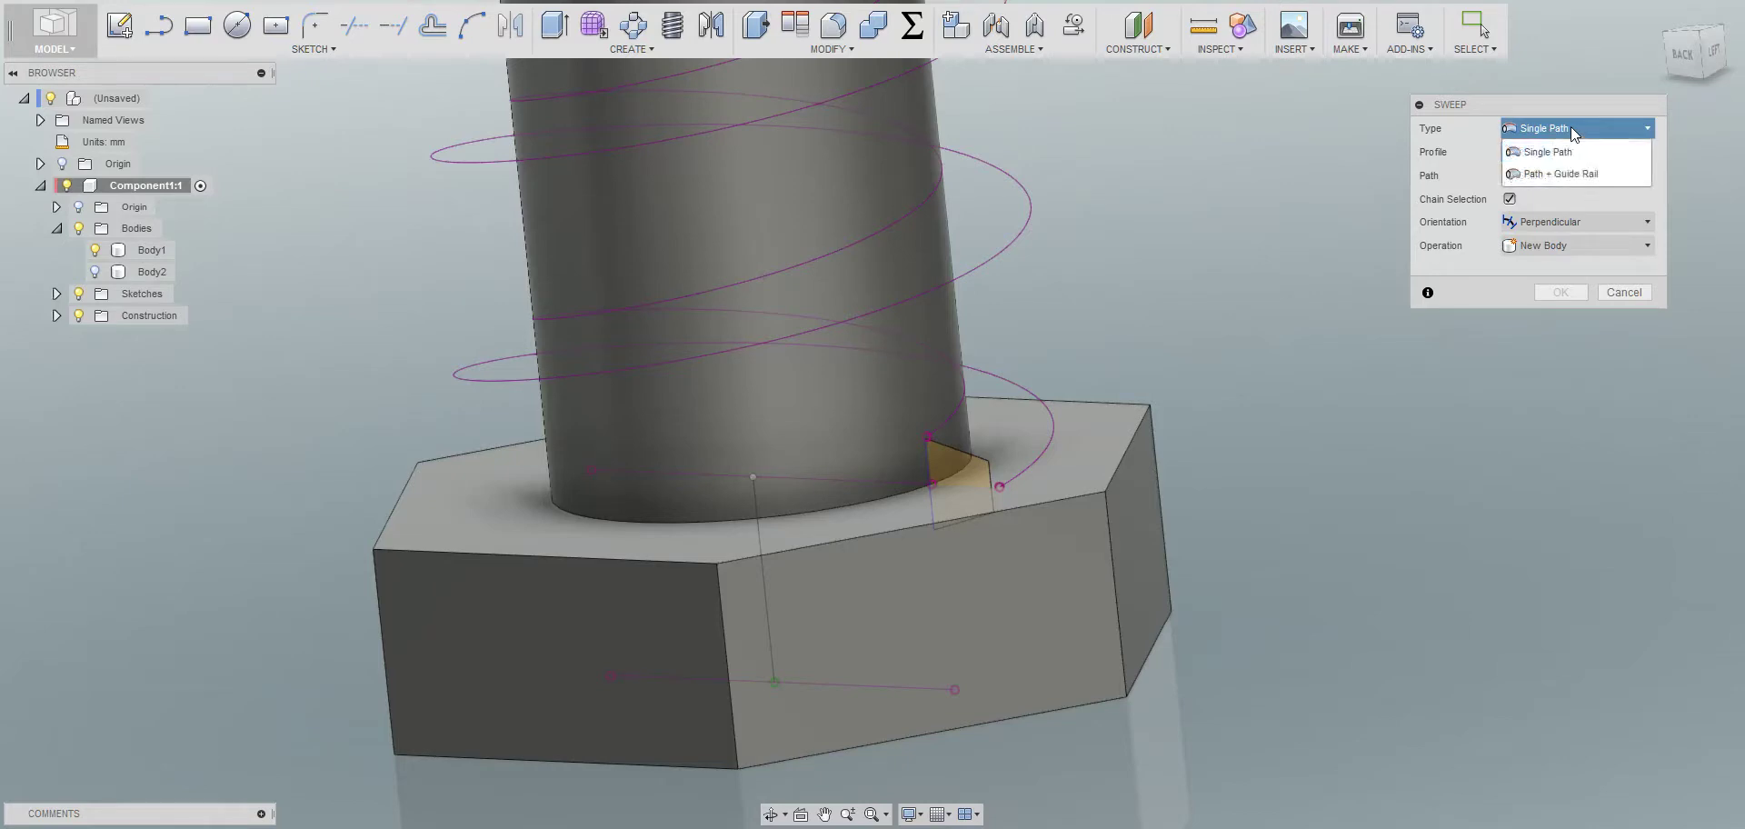
pyautogui.click(1573, 173)
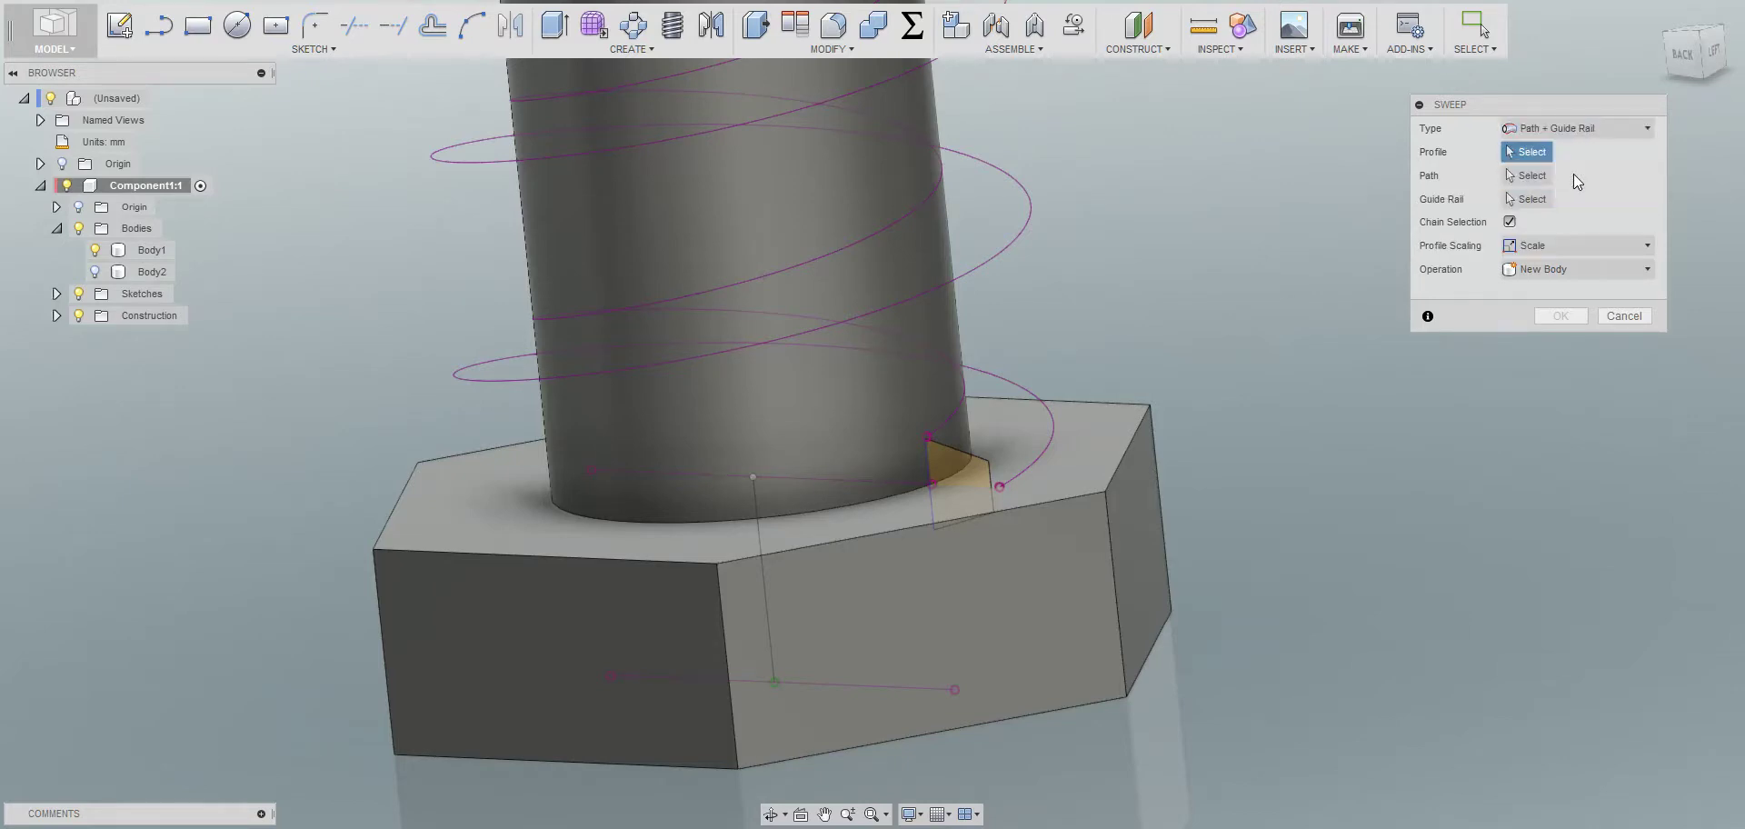
pyautogui.click(960, 461)
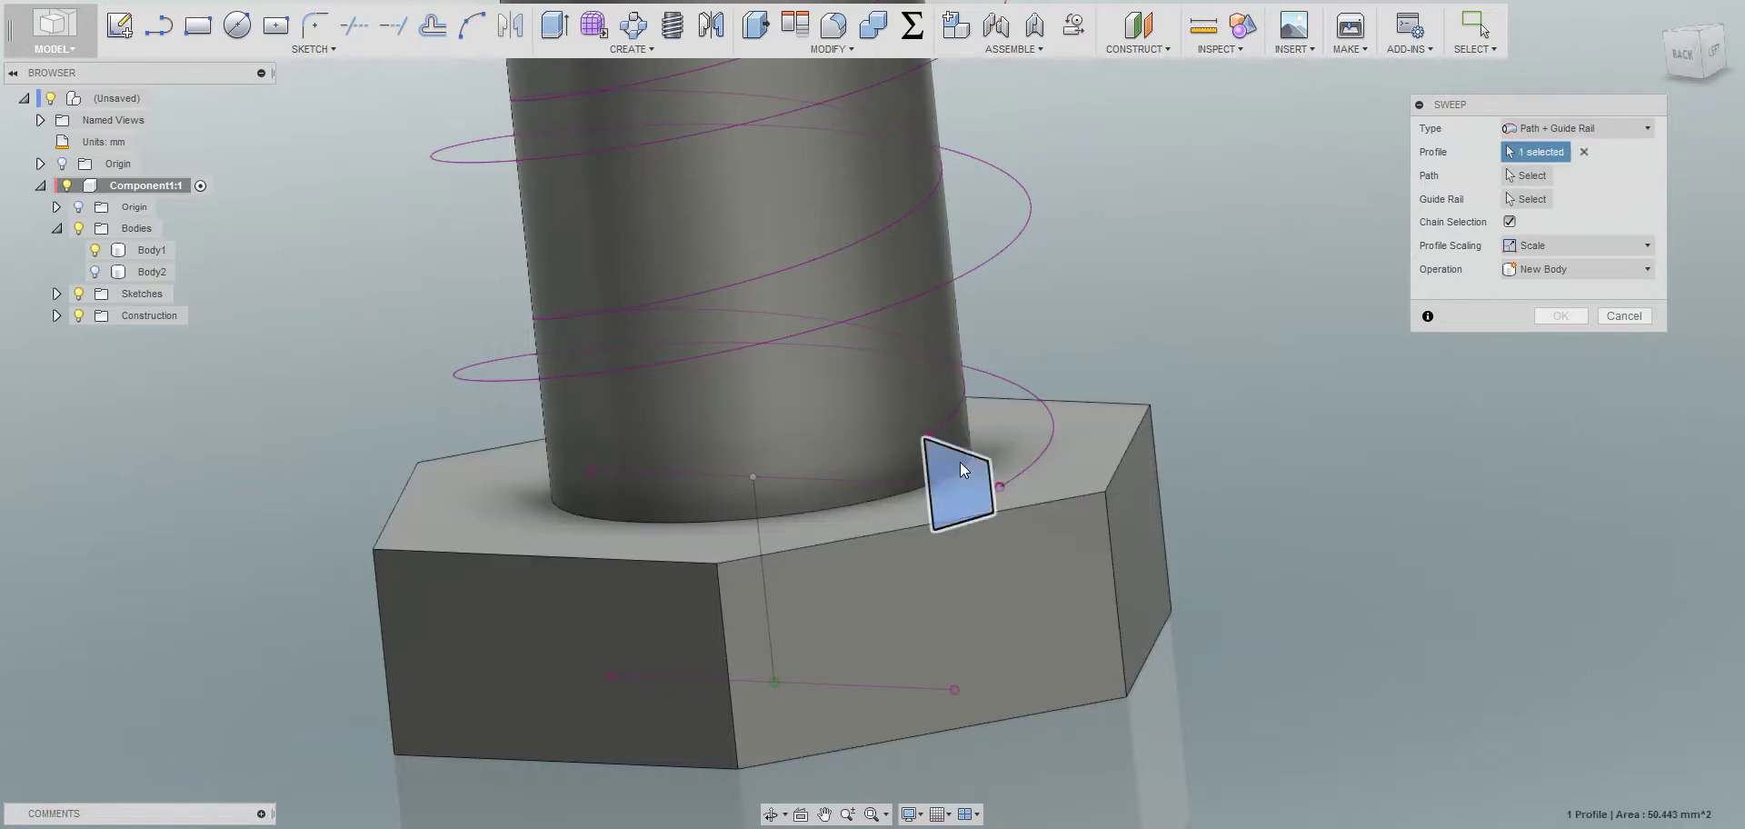
pyautogui.click(1526, 176)
pyautogui.click(1051, 451)
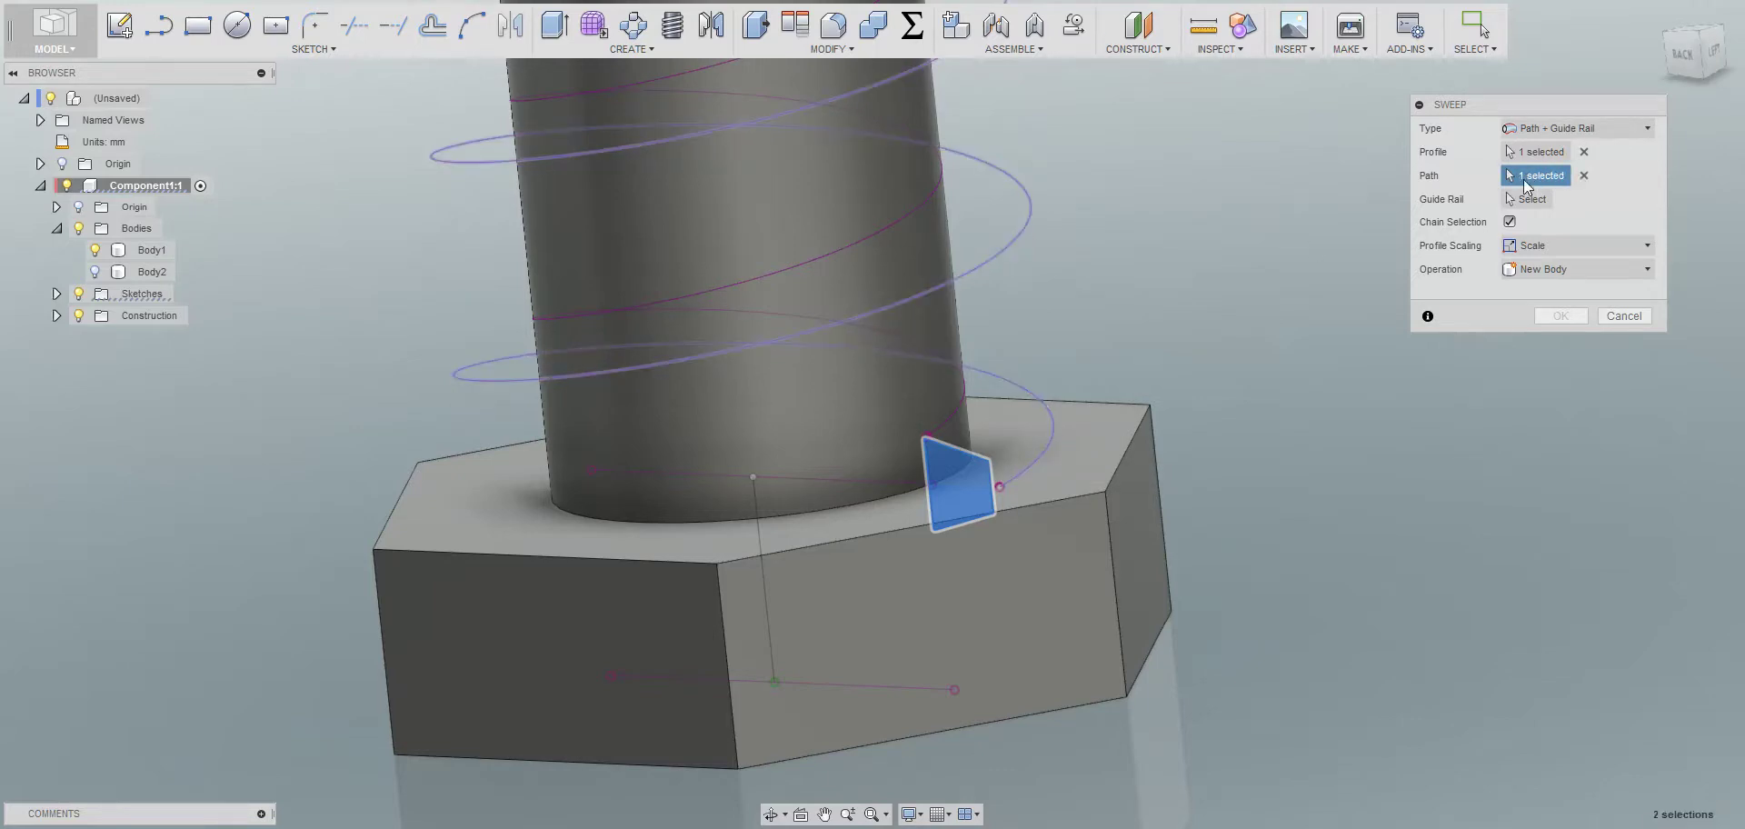
pyautogui.click(1516, 199)
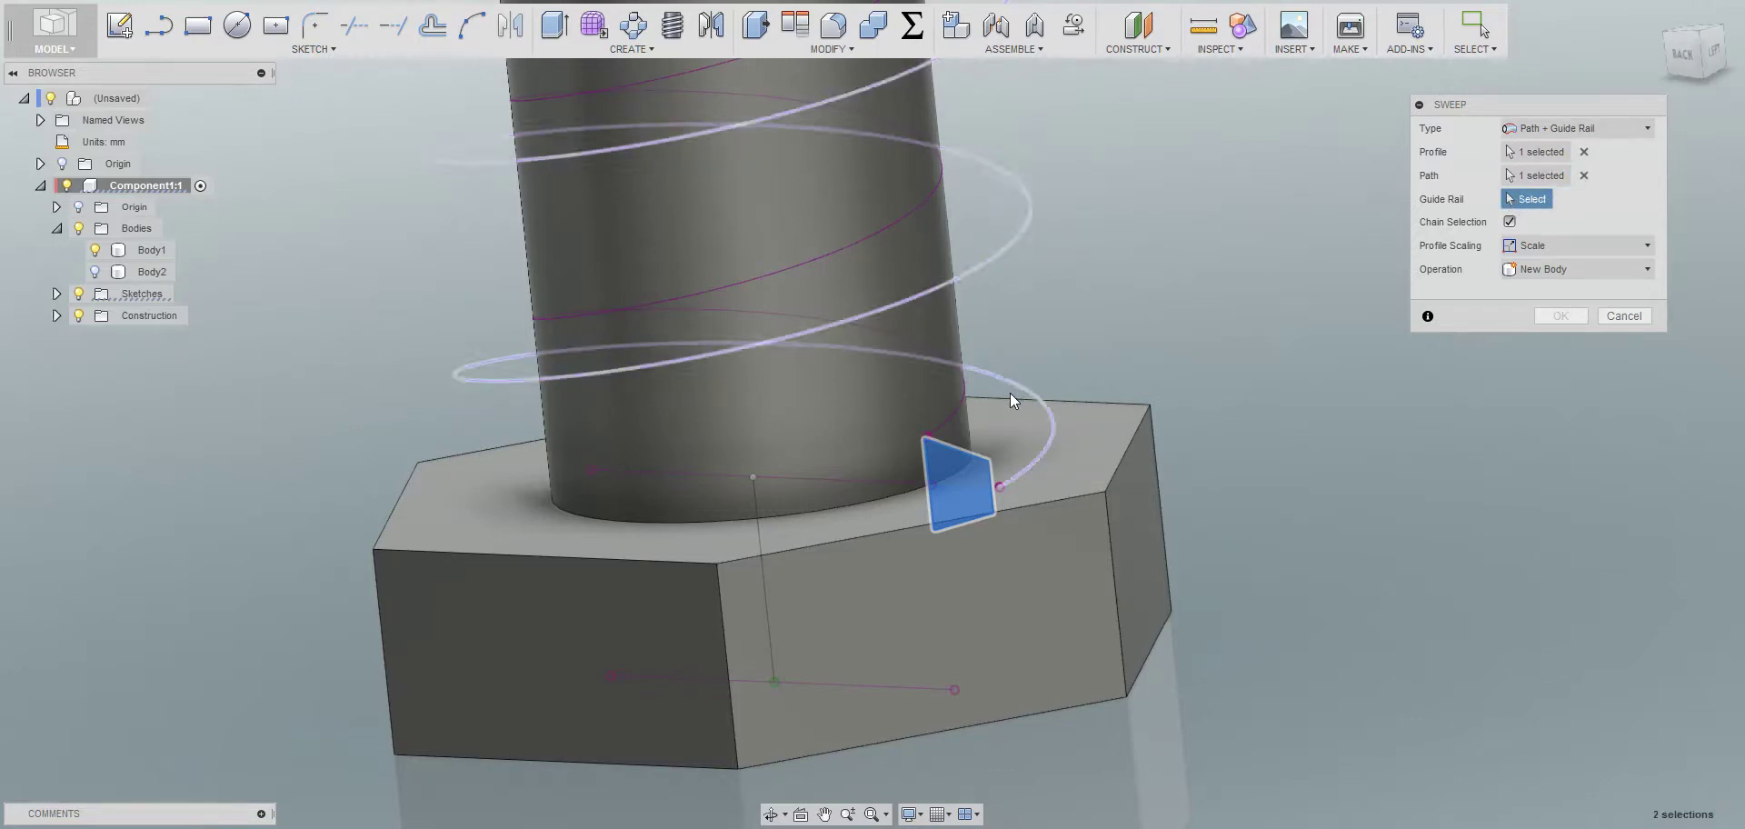
pyautogui.click(964, 408)
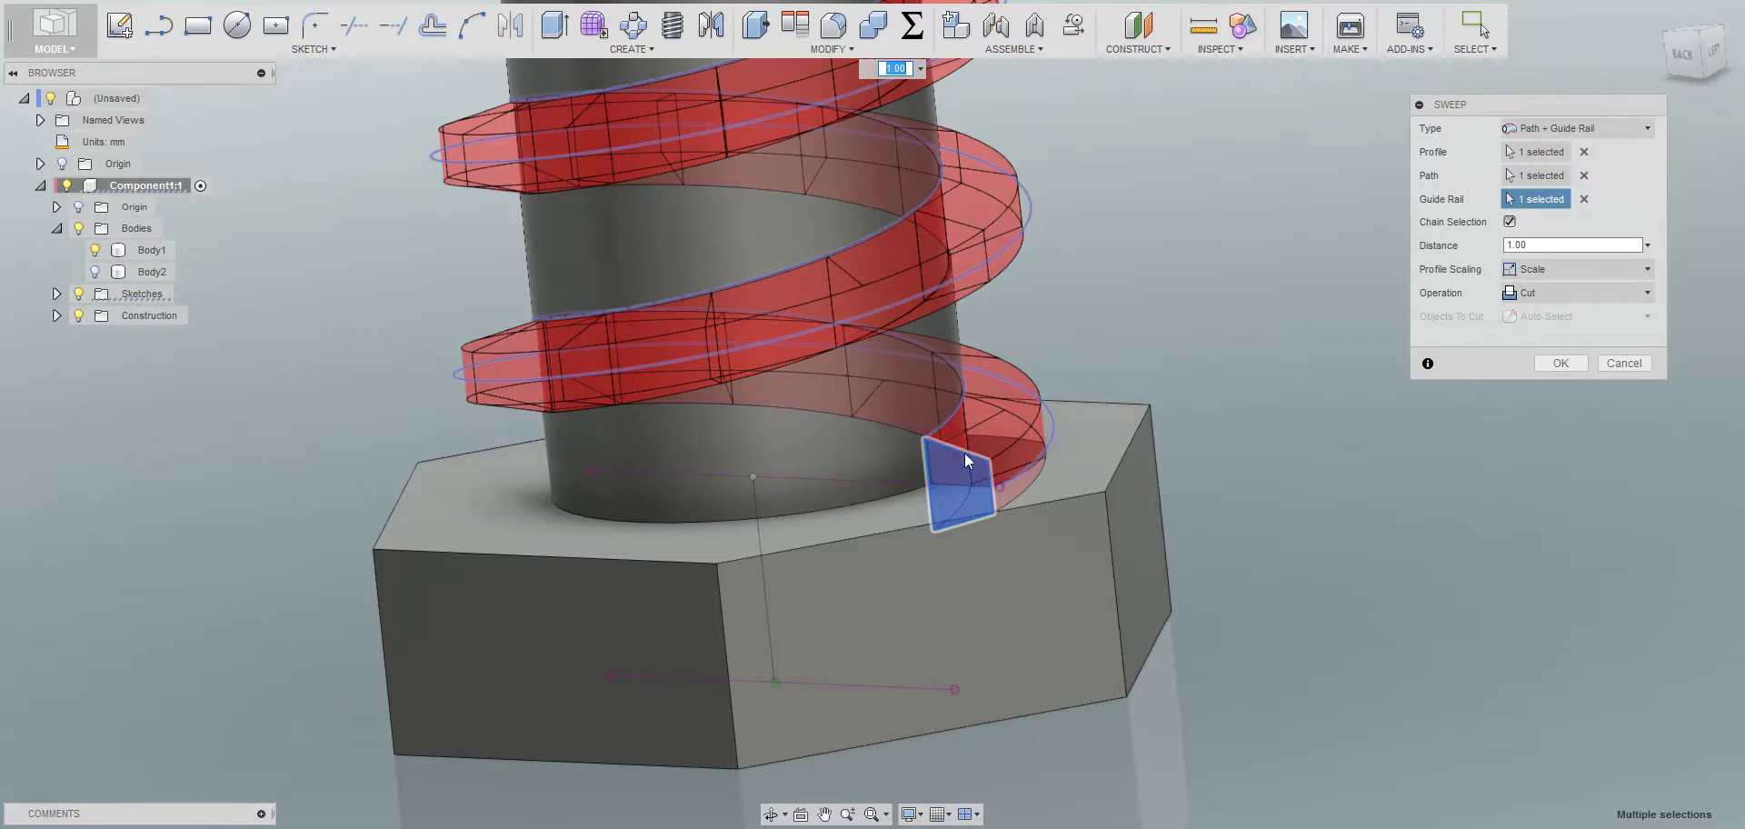
pyautogui.click(1561, 297)
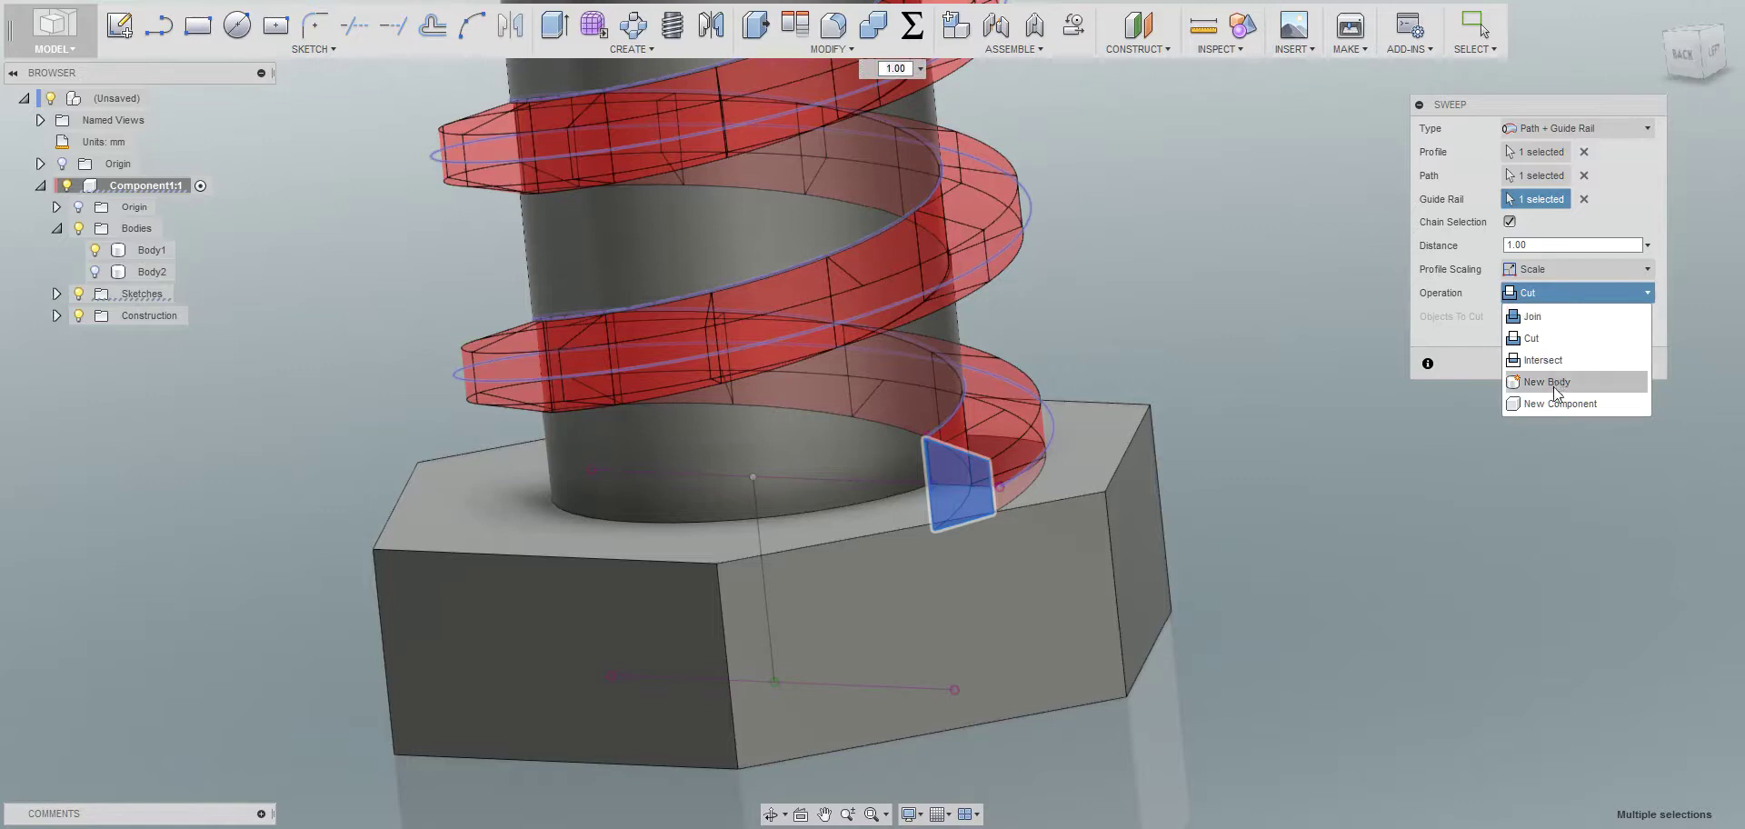
pyautogui.click(1552, 315)
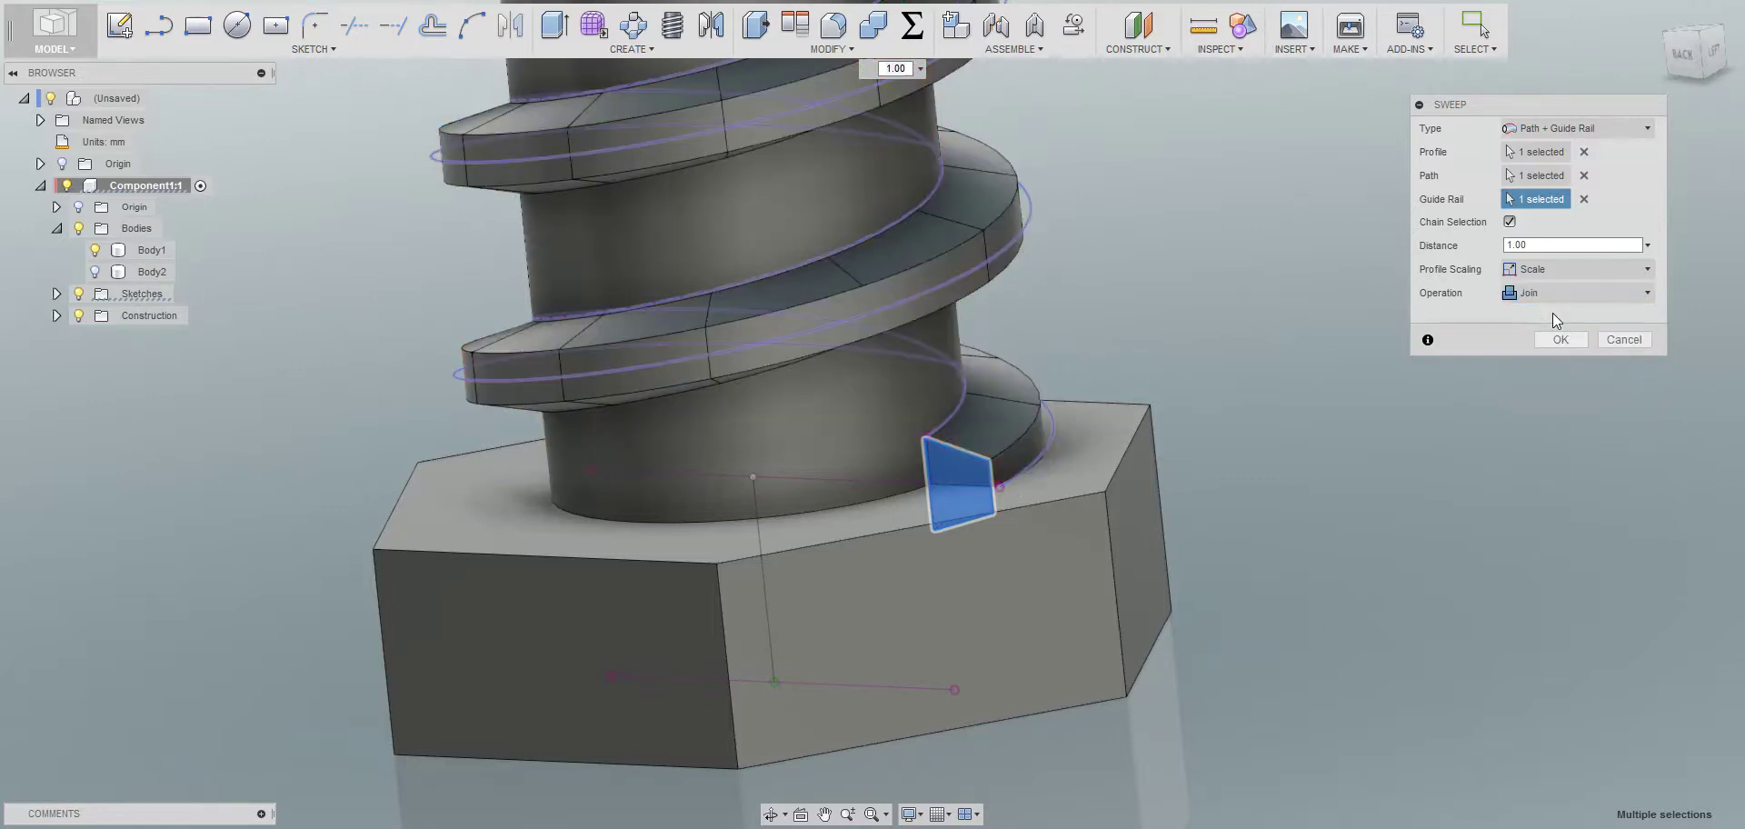
pyautogui.press('F6')
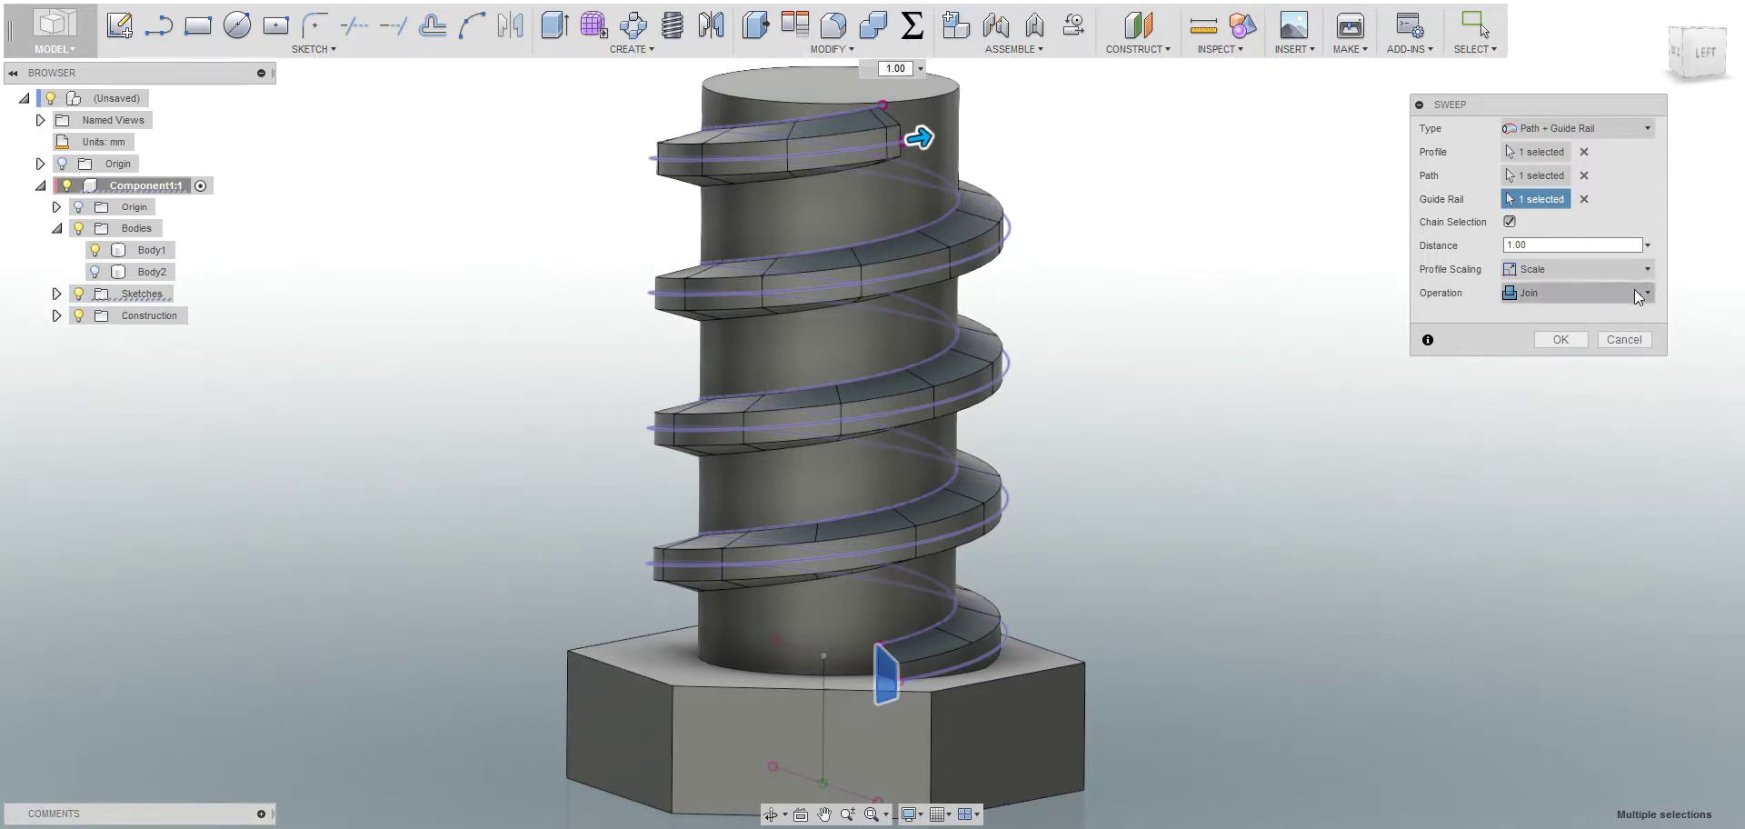
pyautogui.click(1559, 342)
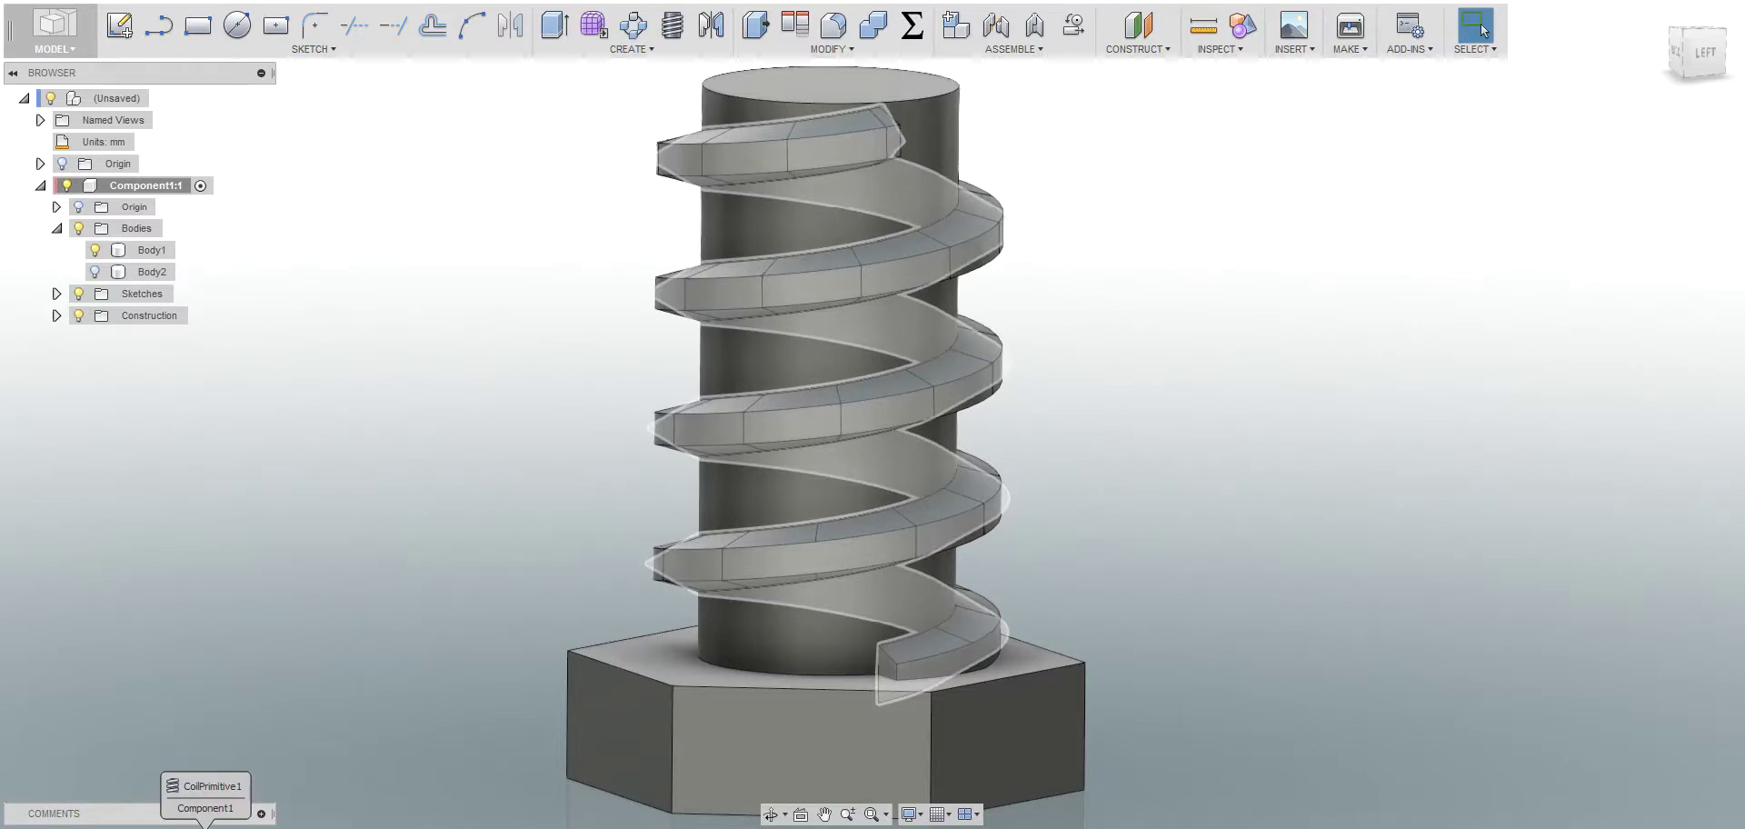
# Edit CoilPrimitive1 to change its revolutions from 4 to 5
pyautogui.doubleClick(206, 823)
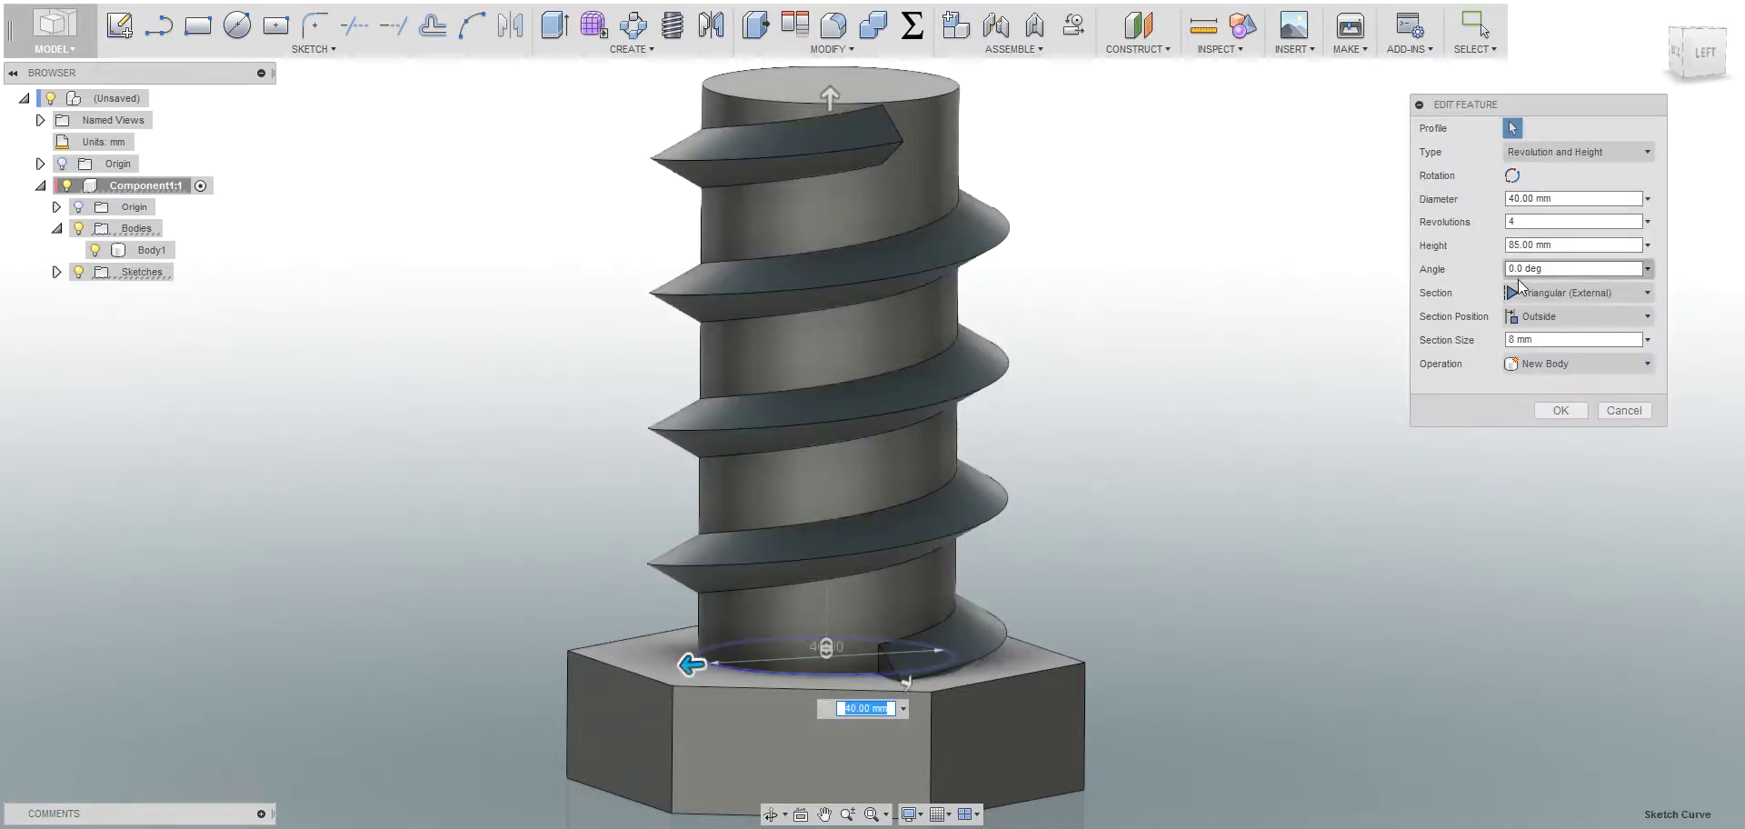
pyautogui.press('Tab')
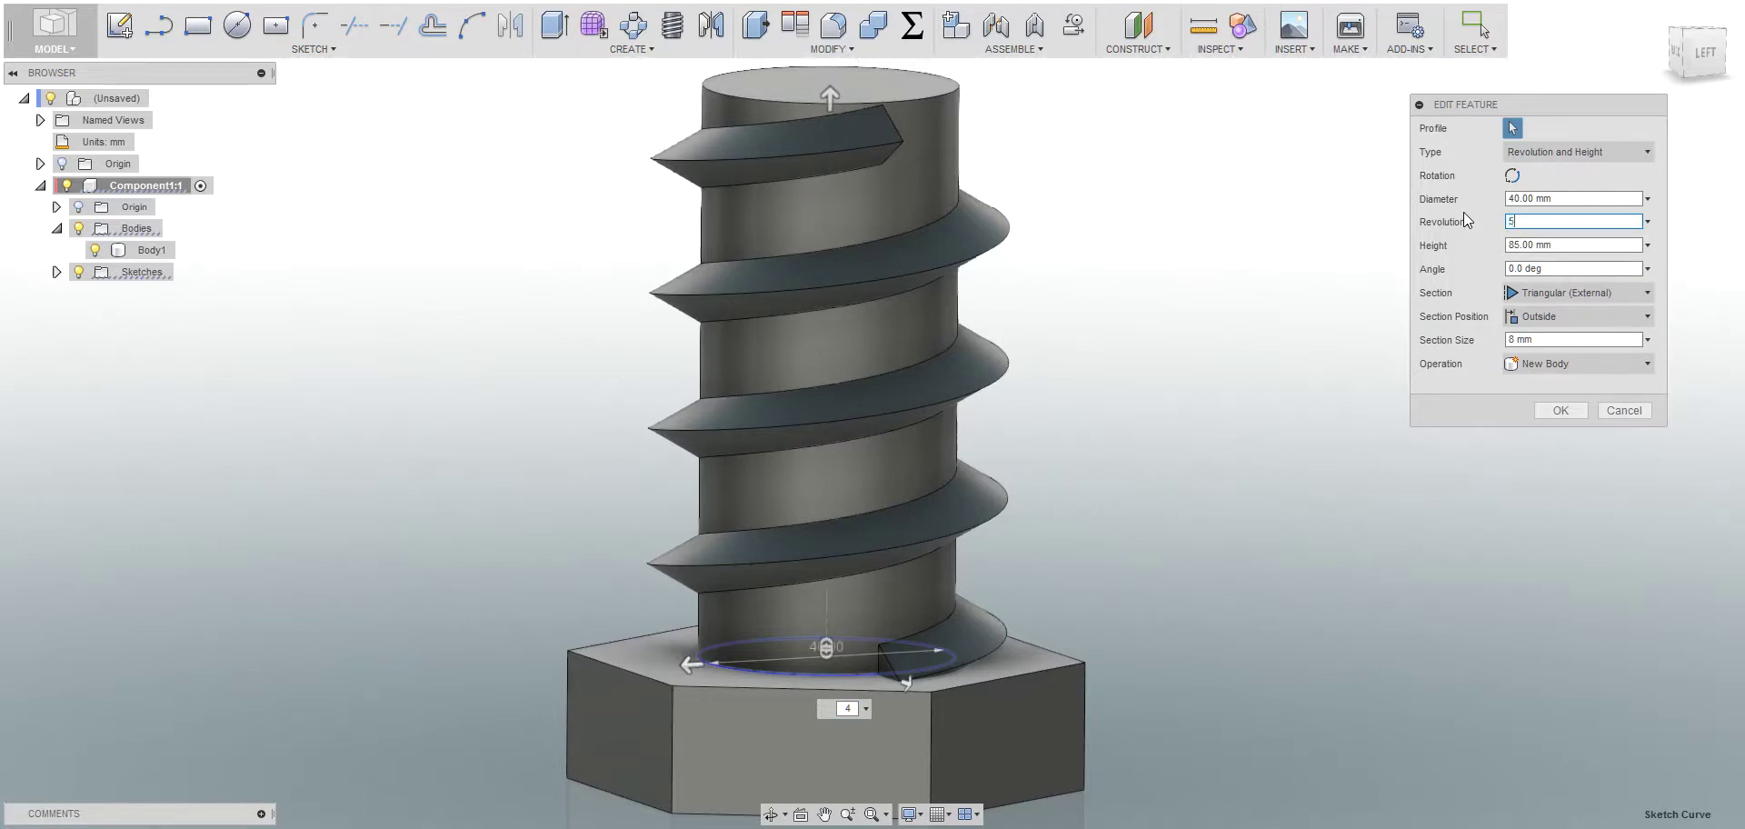
pyautogui.click(1555, 411)
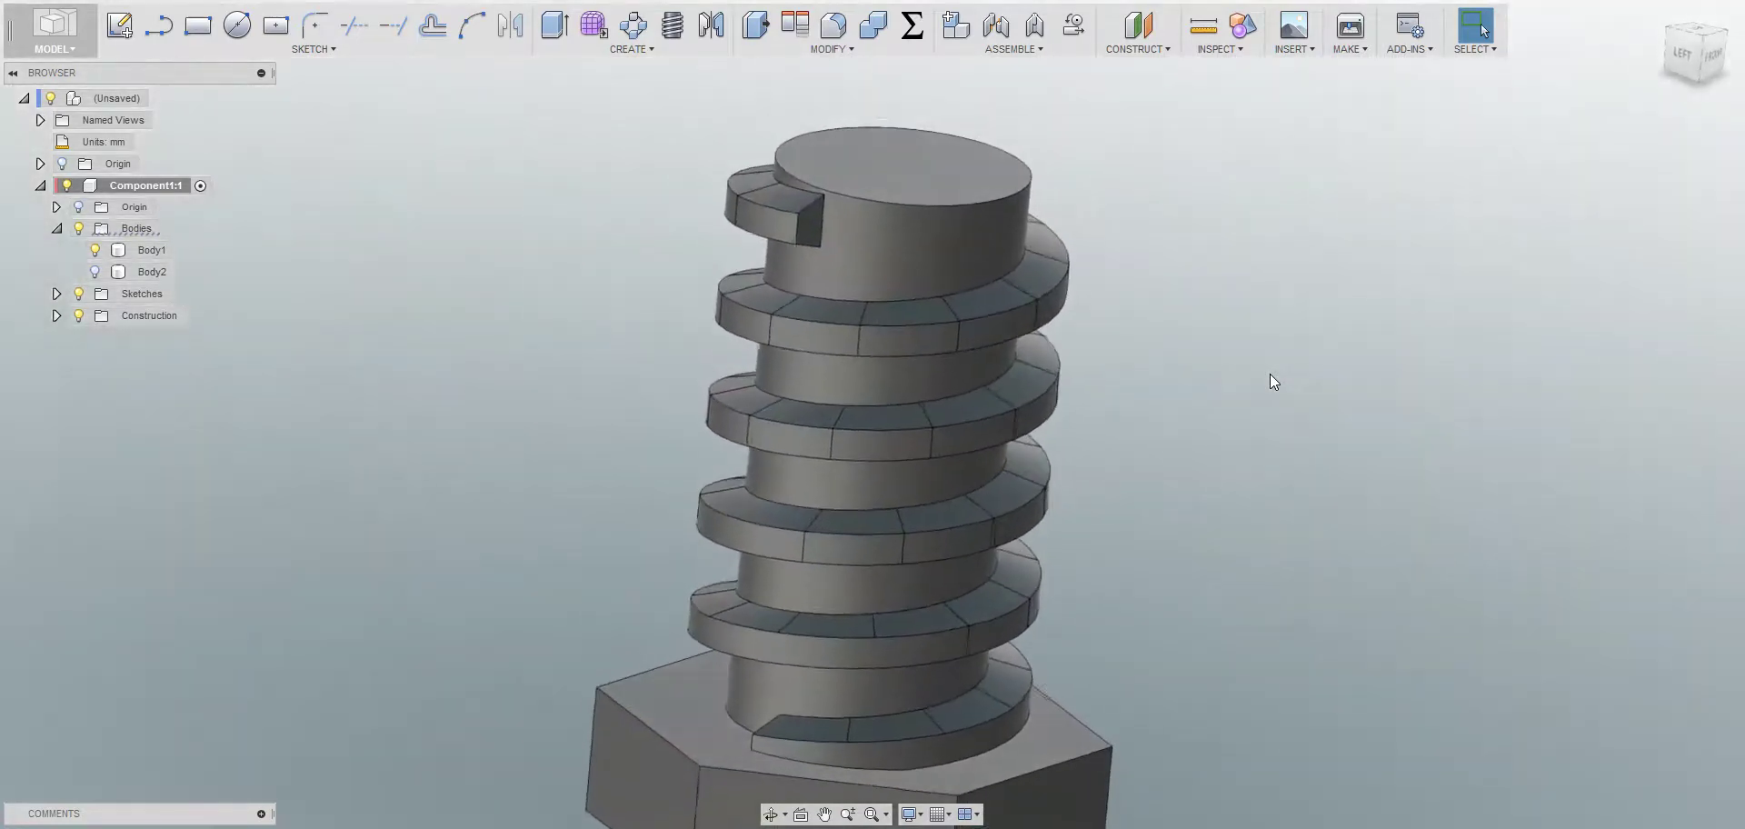
# Set up a 10 mm radius fillet on the thread's upper end edge
pyautogui.click(763, 27)
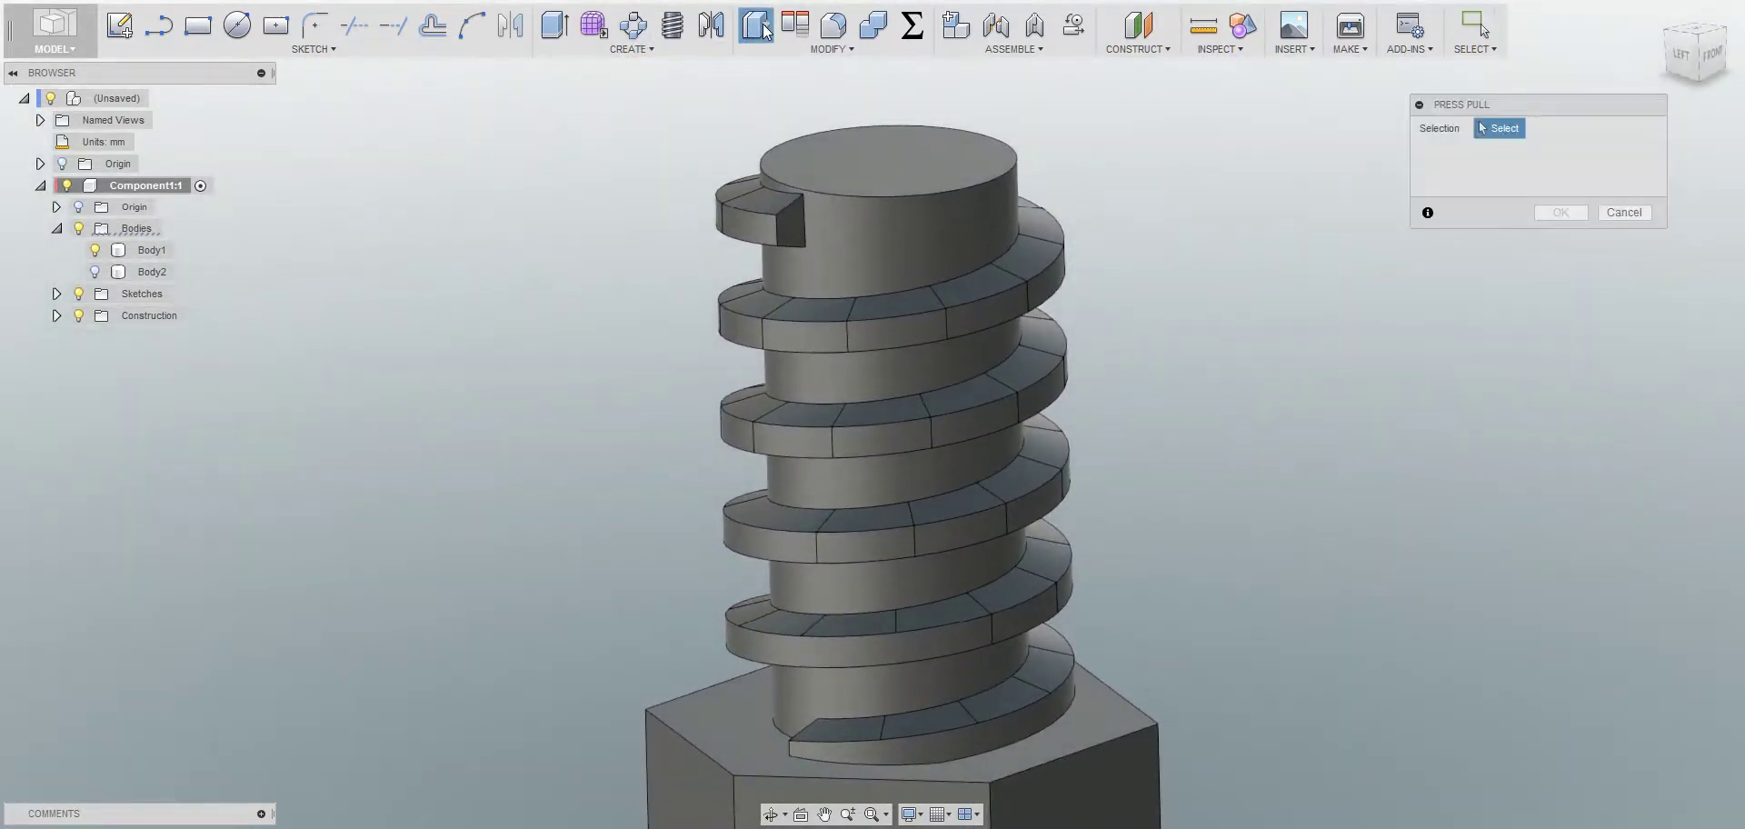
pyautogui.click(777, 235)
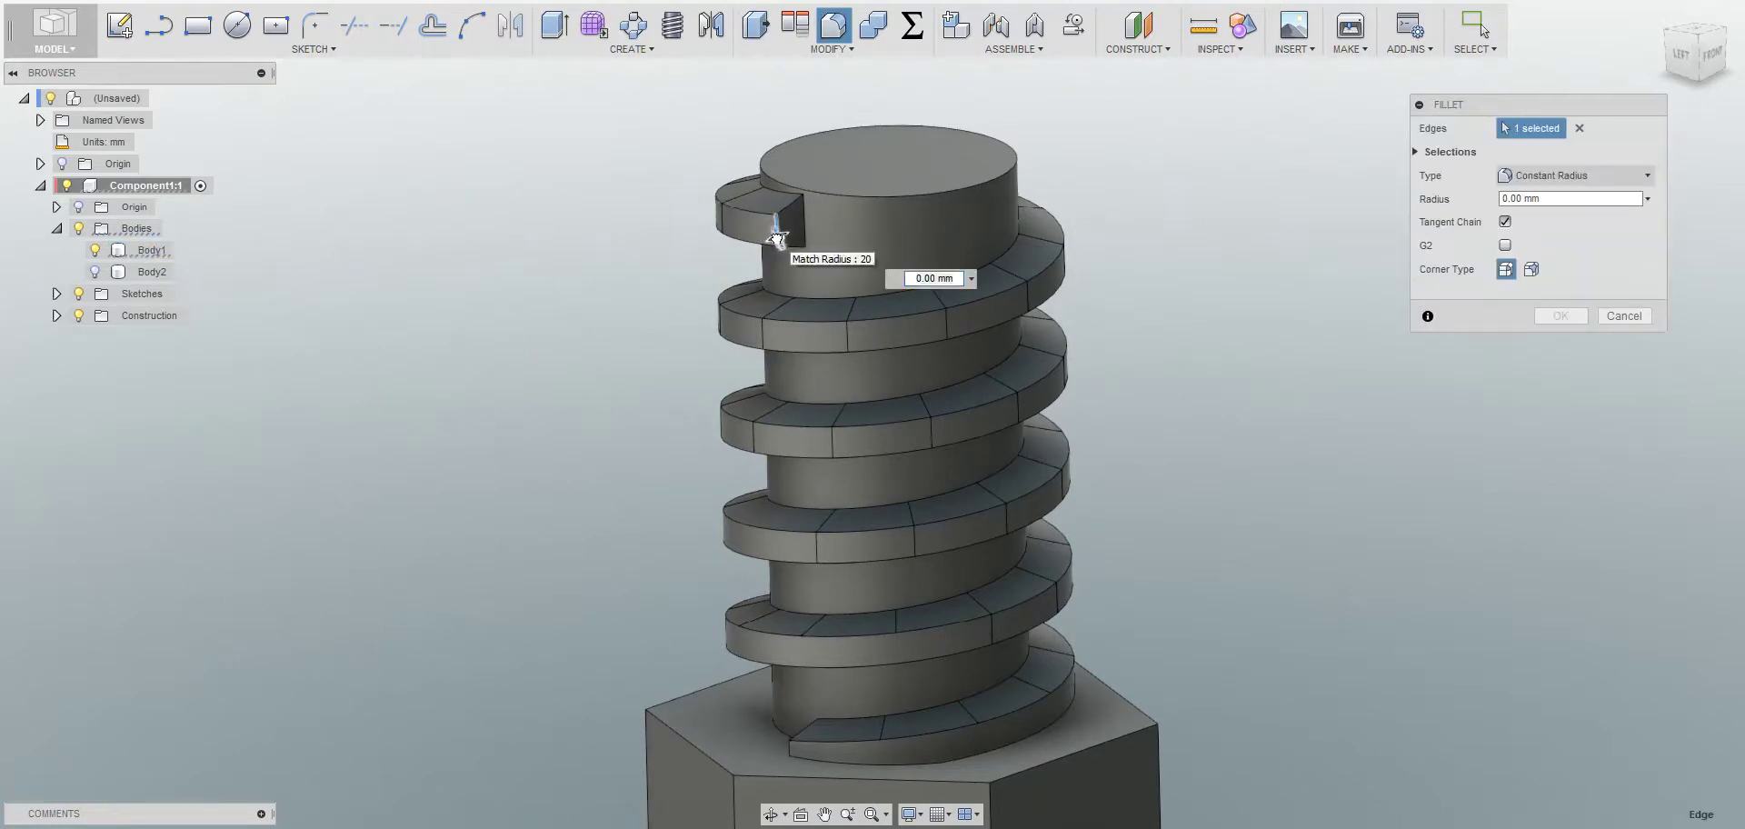
pyautogui.write('10')
pyautogui.press('Return')
pyautogui.keyDown('shift'); pyautogui.moveTo(1061, 231); pyautogui.dragTo(1169, 296, button='middle'); pyautogui.keyUp('shift')
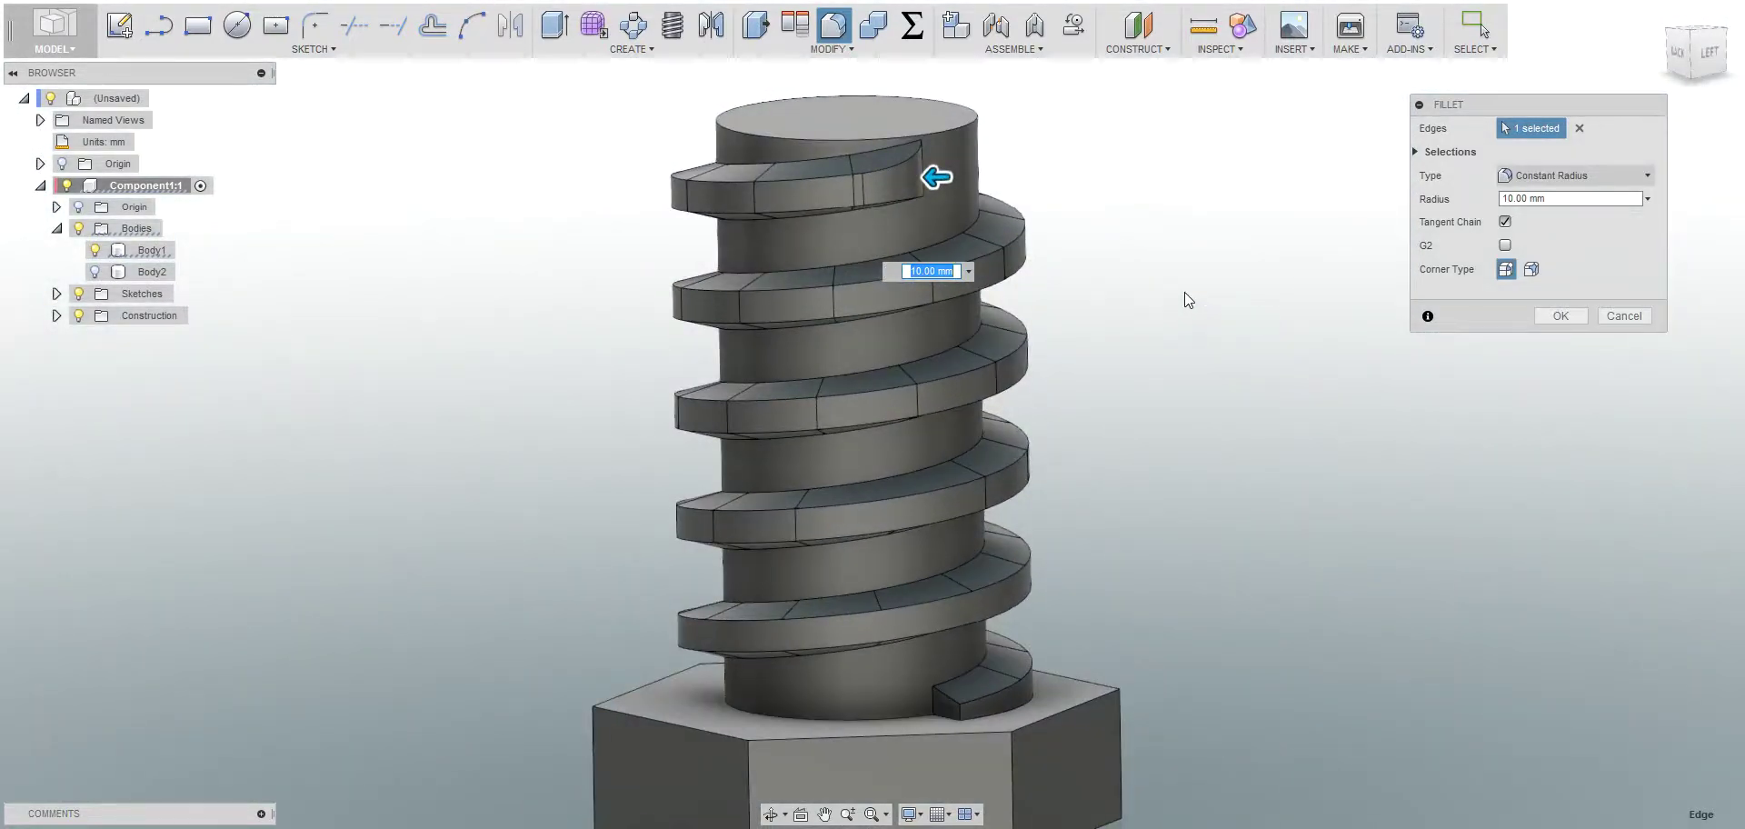
pyautogui.click(1560, 317)
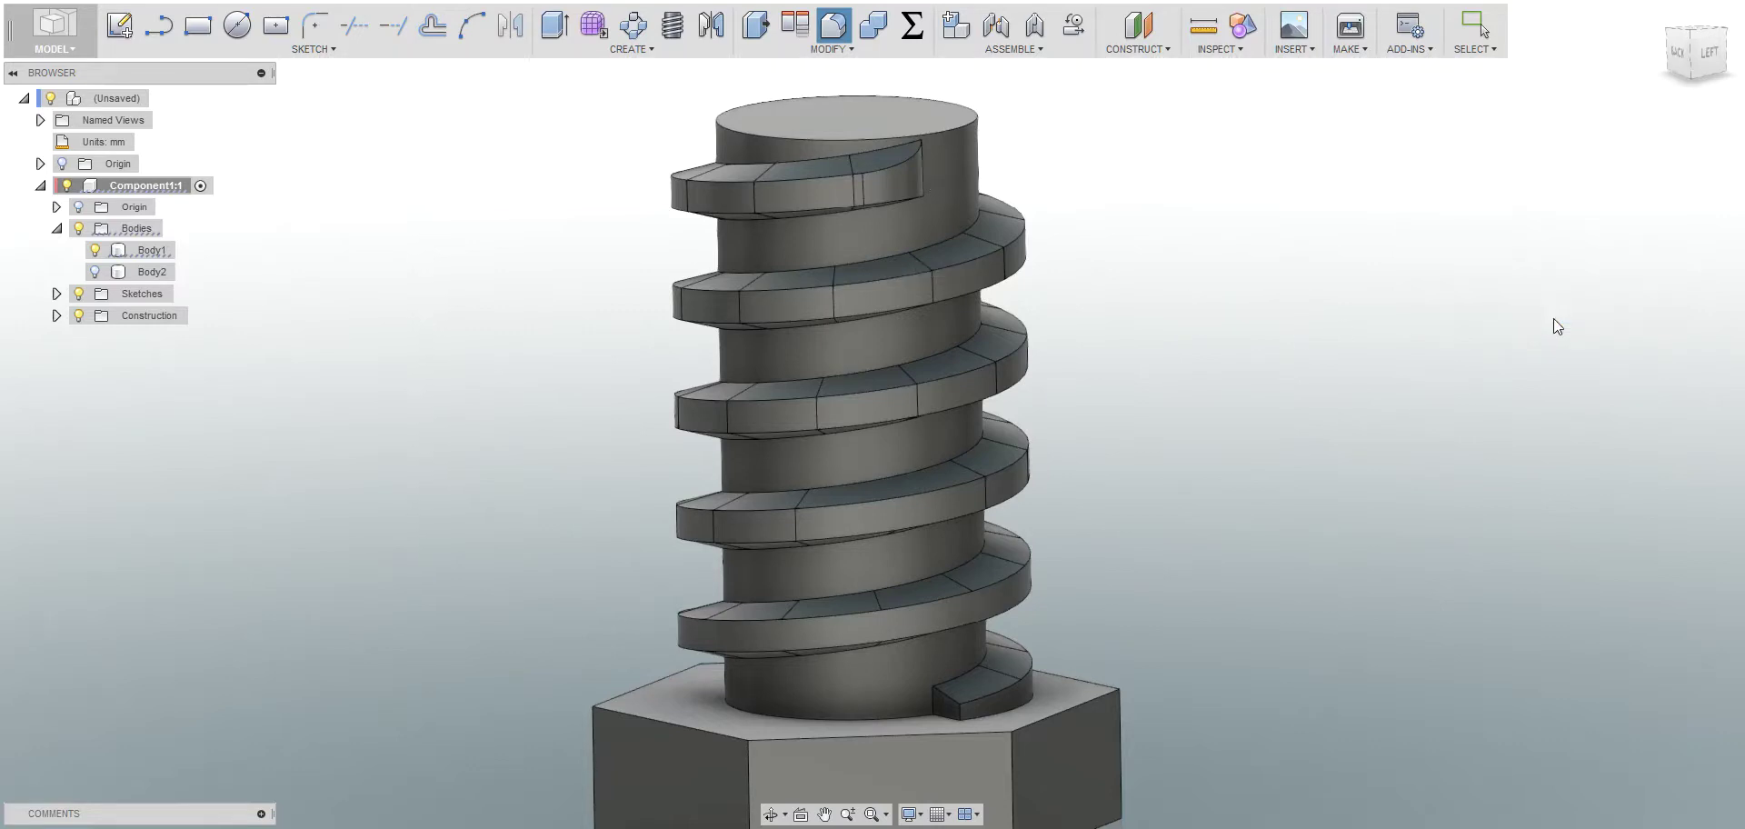